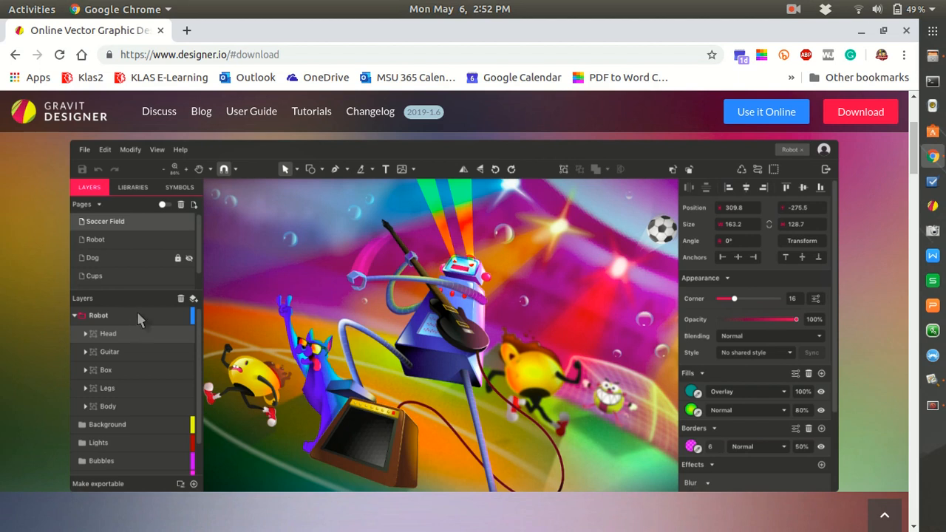
scroll(490, 350, down, 5)
scroll(490, 350, up, 3)
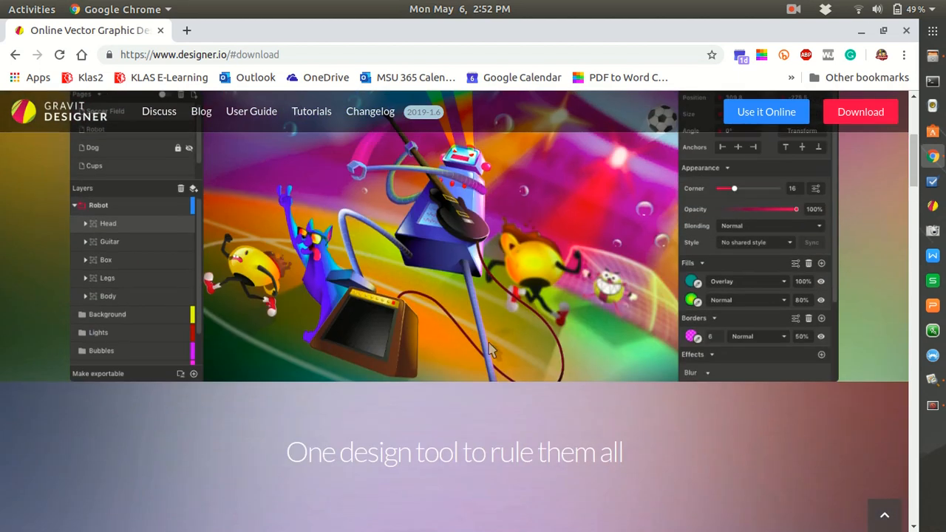
scroll(490, 350, up, 4)
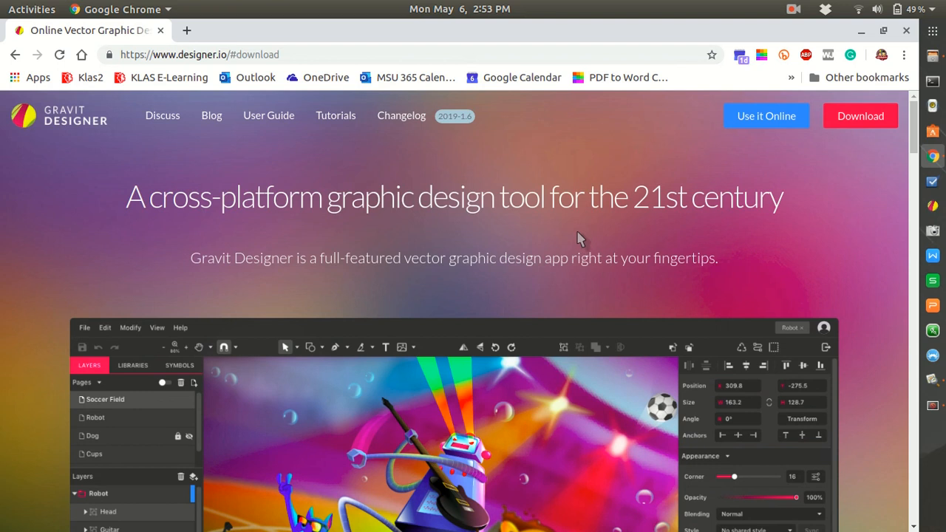
scroll(579, 238, down, 3)
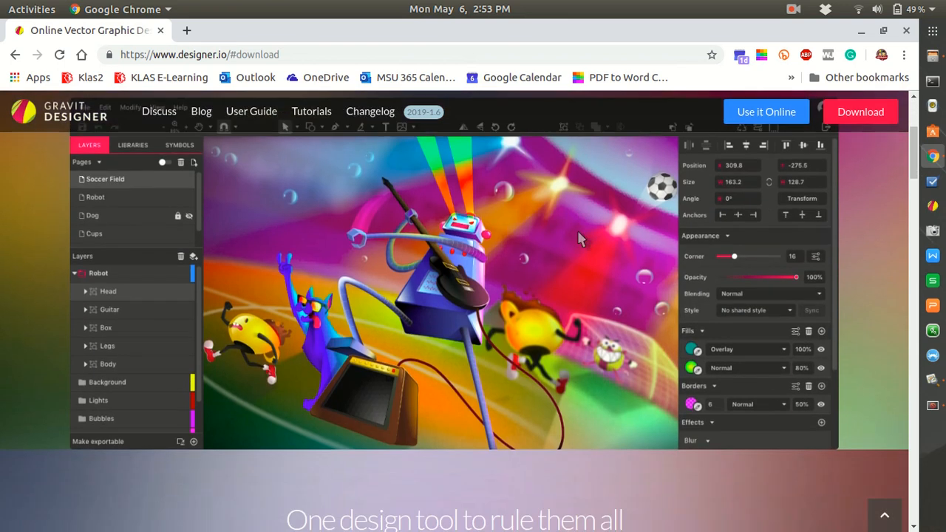
scroll(579, 238, down, 3)
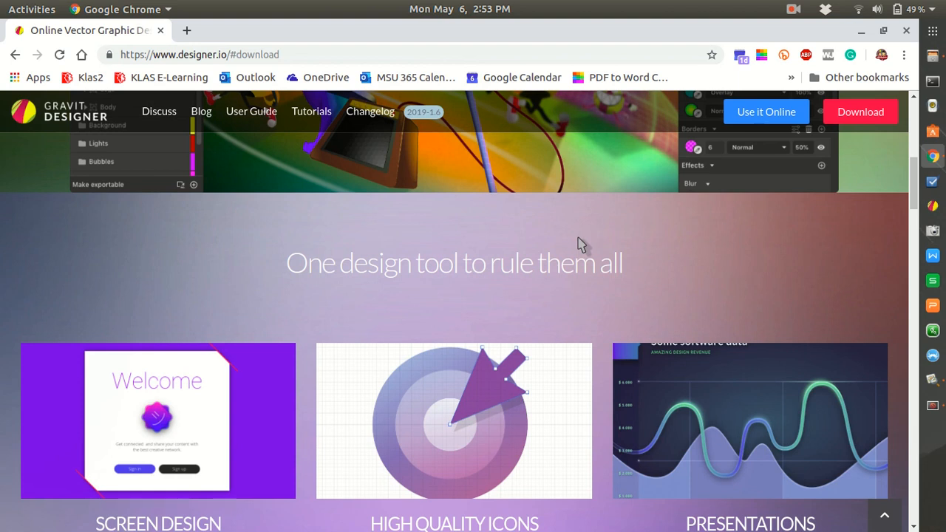
scroll(581, 244, down, 3)
scroll(581, 244, up, 8)
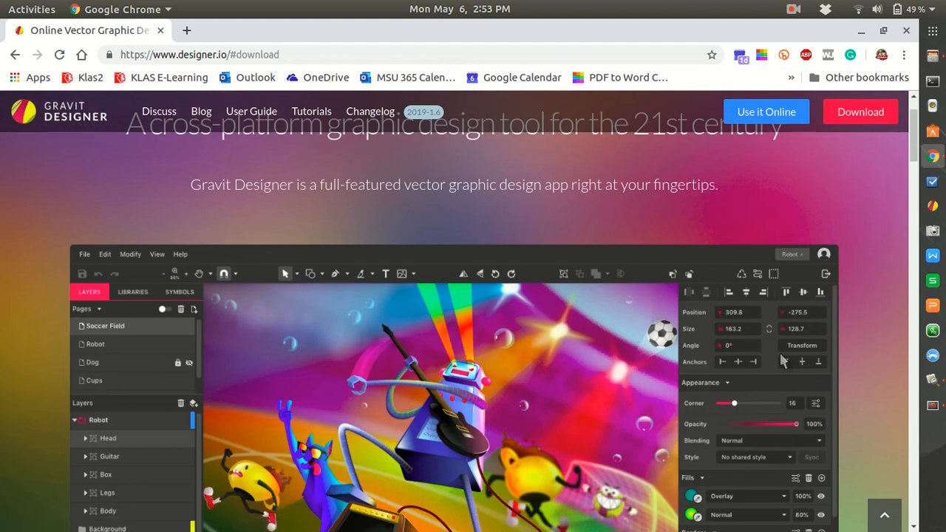
scroll(783, 360, down, 5)
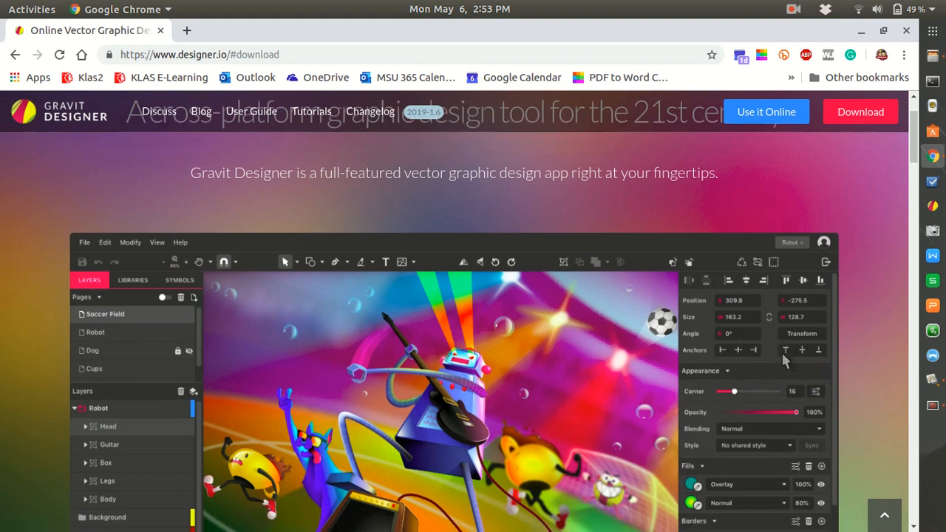
scroll(782, 352, down, 6)
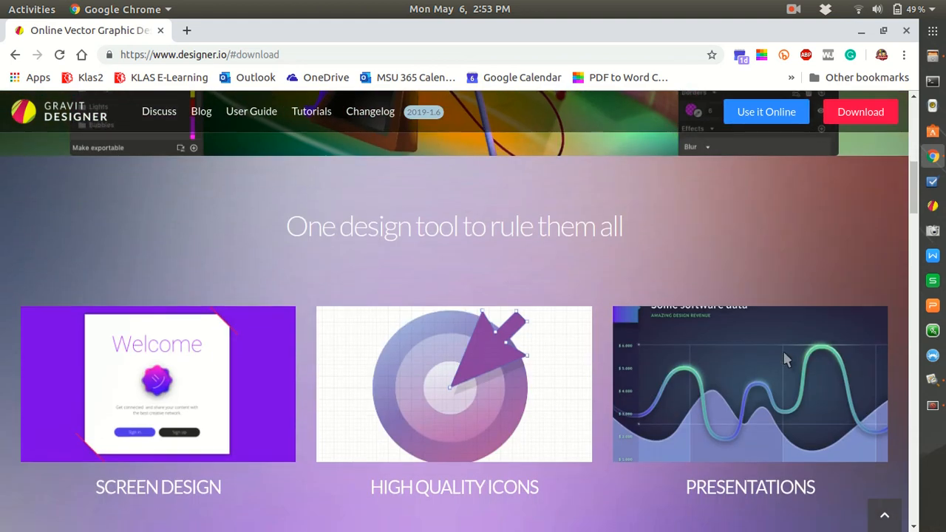
scroll(783, 353, down, 6)
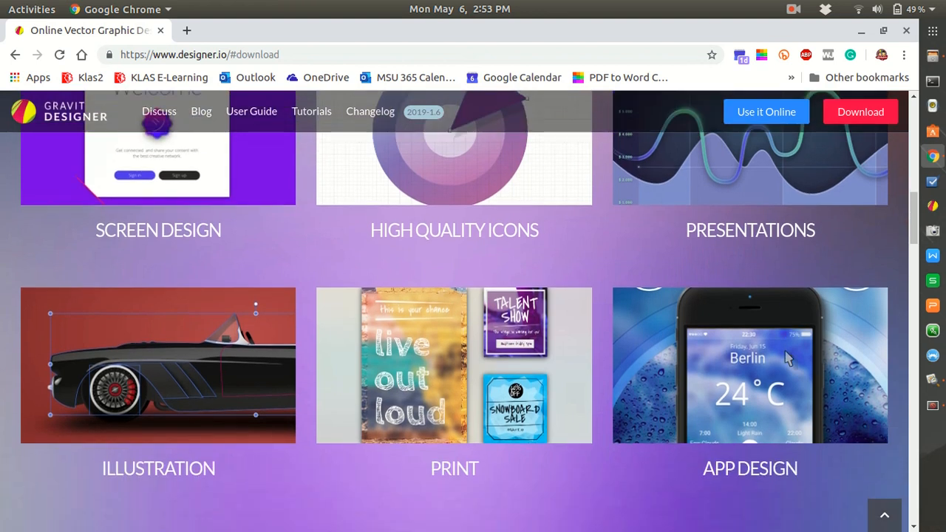
scroll(790, 353, down, 2)
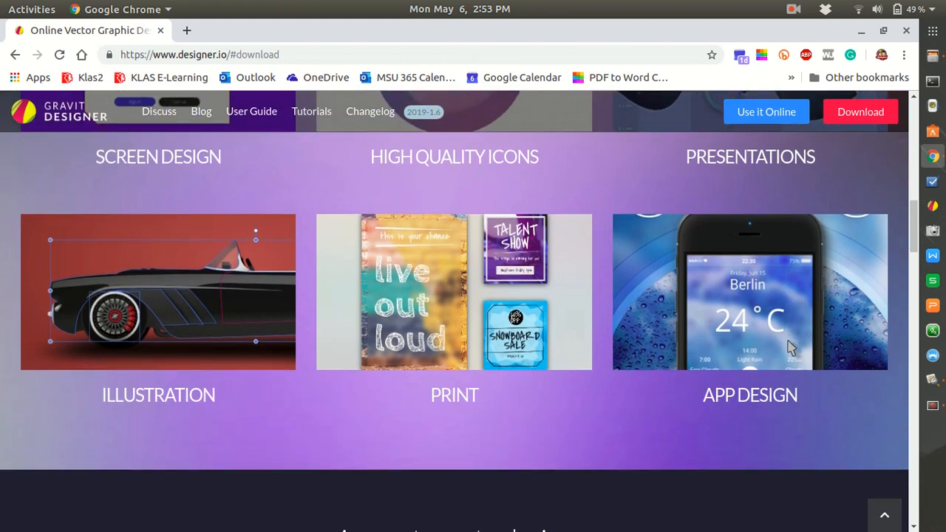
scroll(791, 347, up, 5)
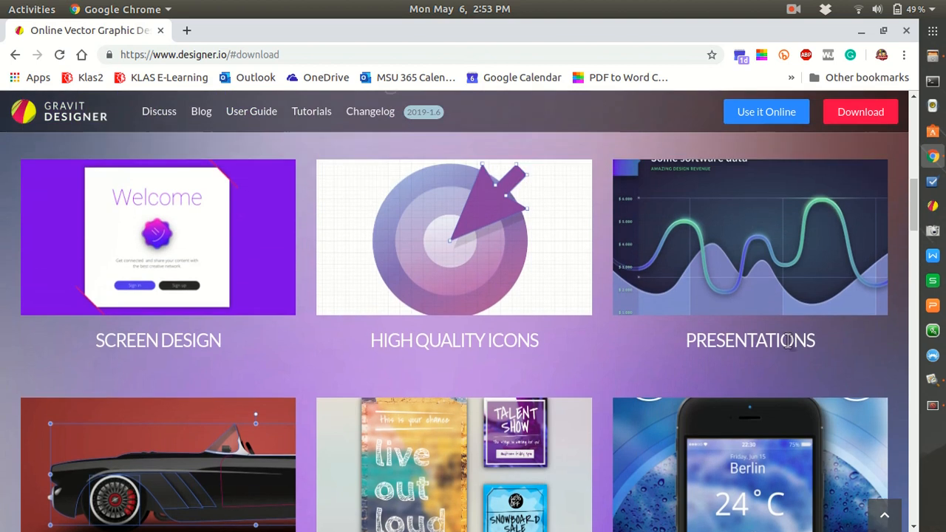
scroll(789, 342, up, 1)
scroll(791, 339, up, 2)
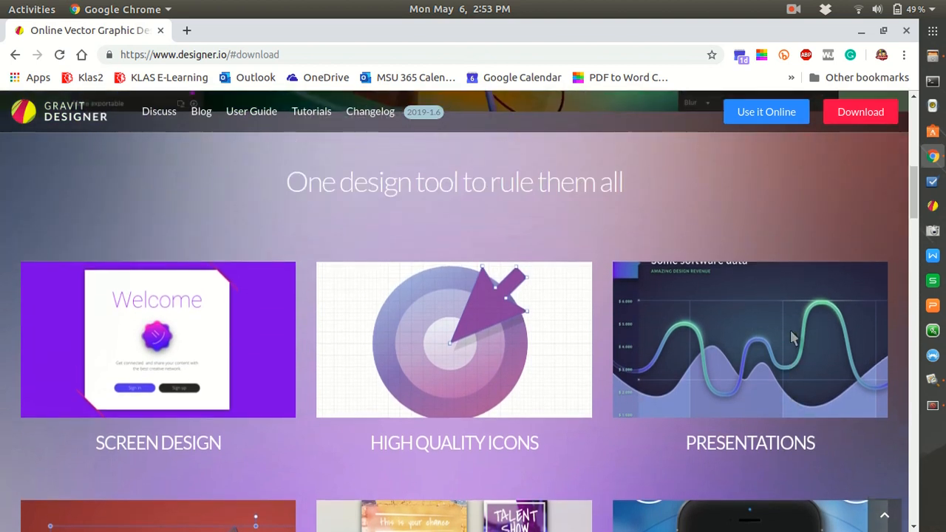
scroll(791, 338, up, 8)
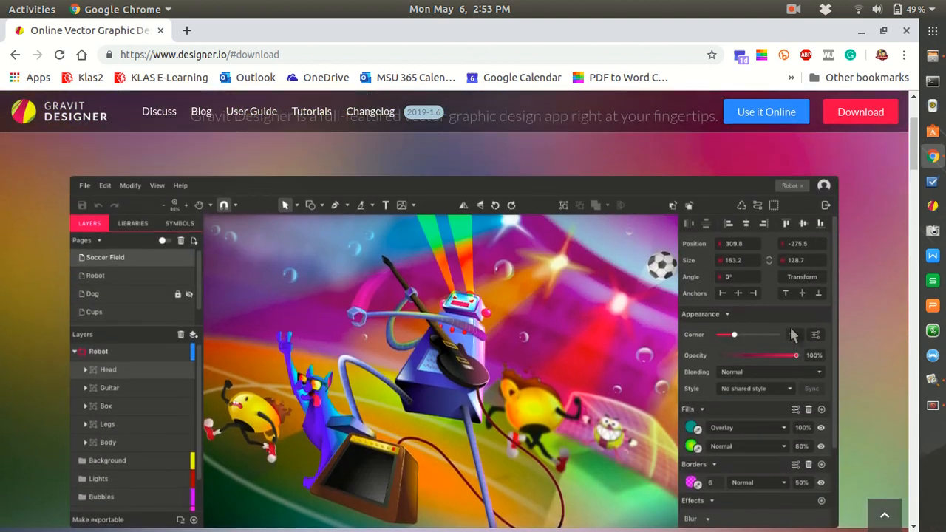
scroll(791, 334, up, 1)
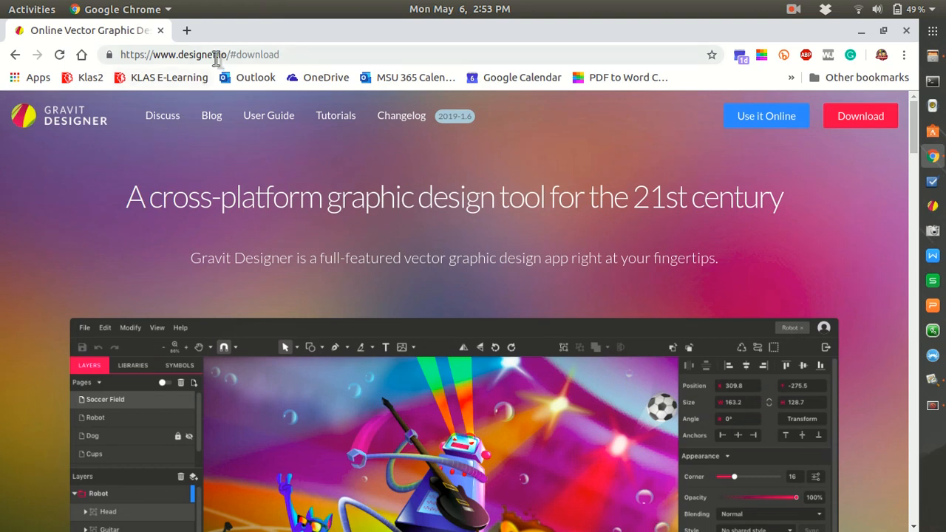
drag(227, 55, 103, 54)
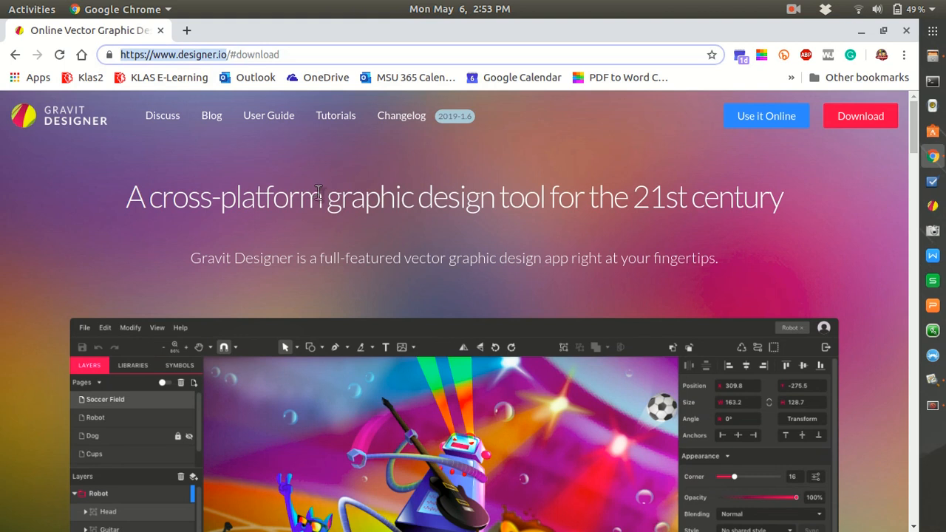
Step: Open the online version of Gravit Designer from the homepage
scroll(556, 244, down, 2)
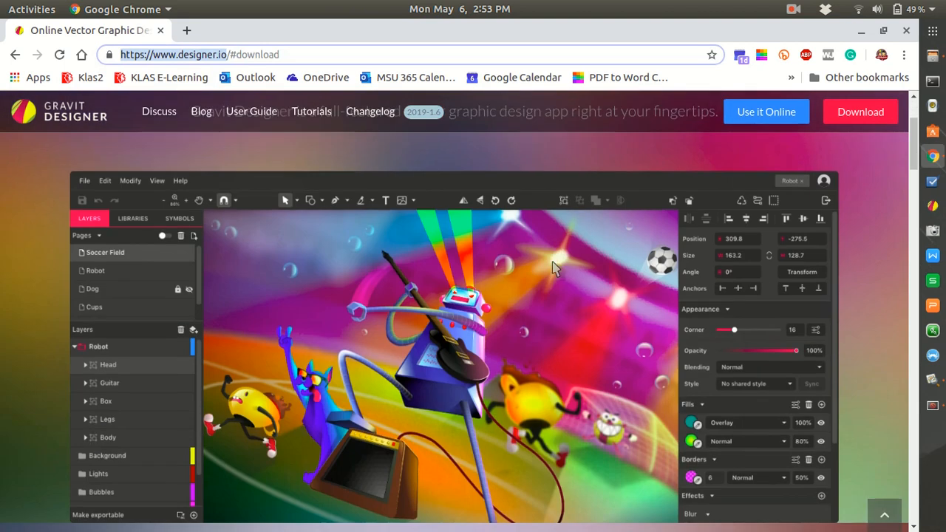
scroll(555, 269, down, 4)
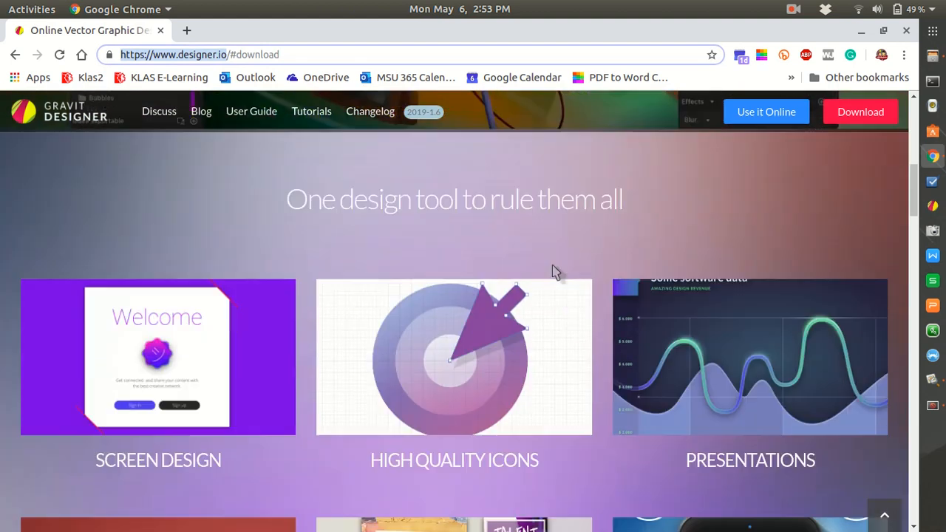
scroll(554, 273, up, 6)
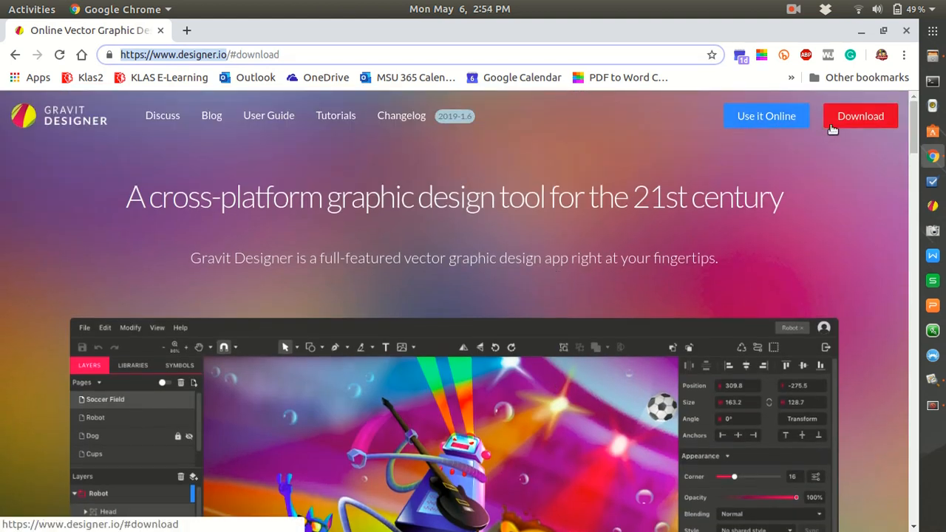
click(778, 123)
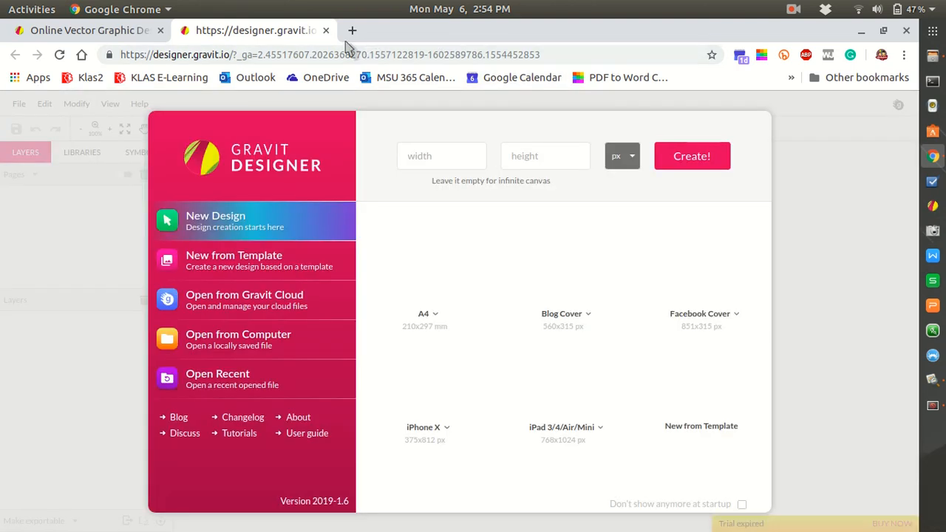
Step: Return to the website's download section and examine the versions offered for macOS, Windows, Linux, Chrome OS and browser
click(100, 33)
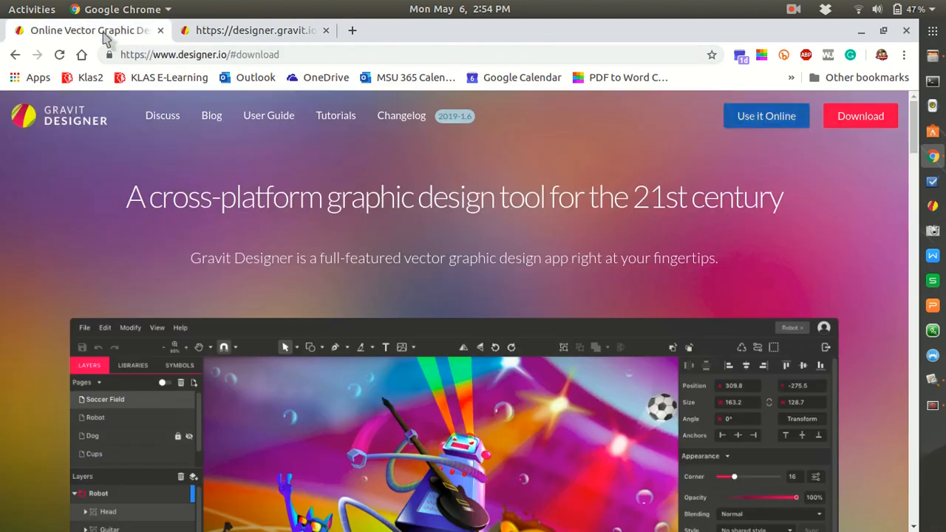
click(850, 121)
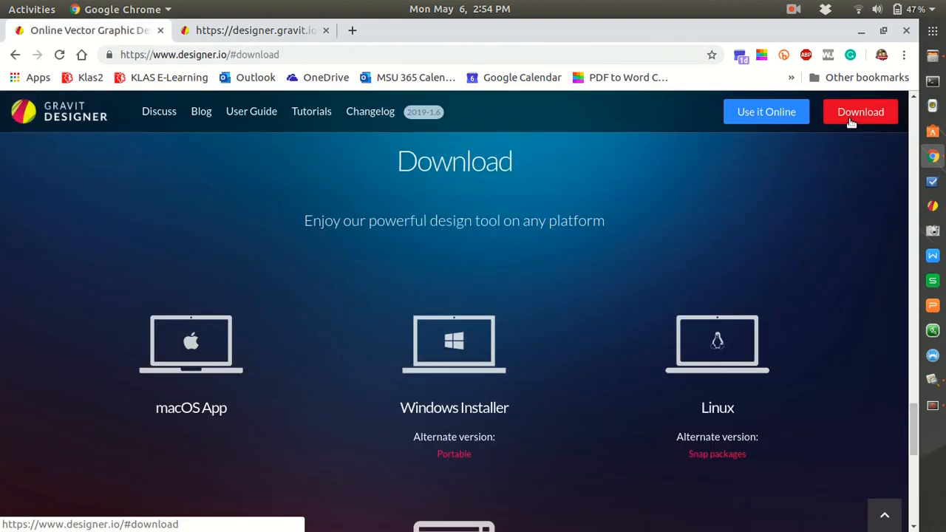
scroll(540, 300, down, 1)
scroll(190, 332, up, 3)
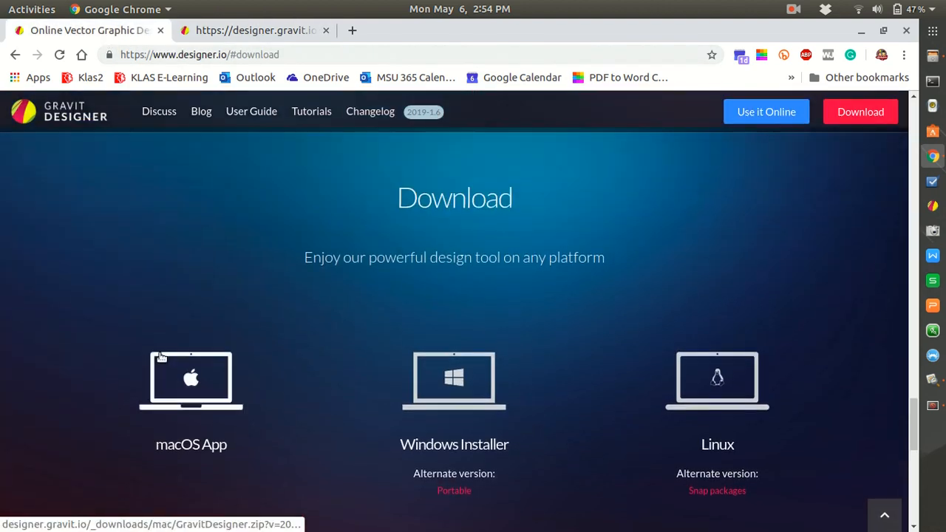
scroll(167, 311, down, 5)
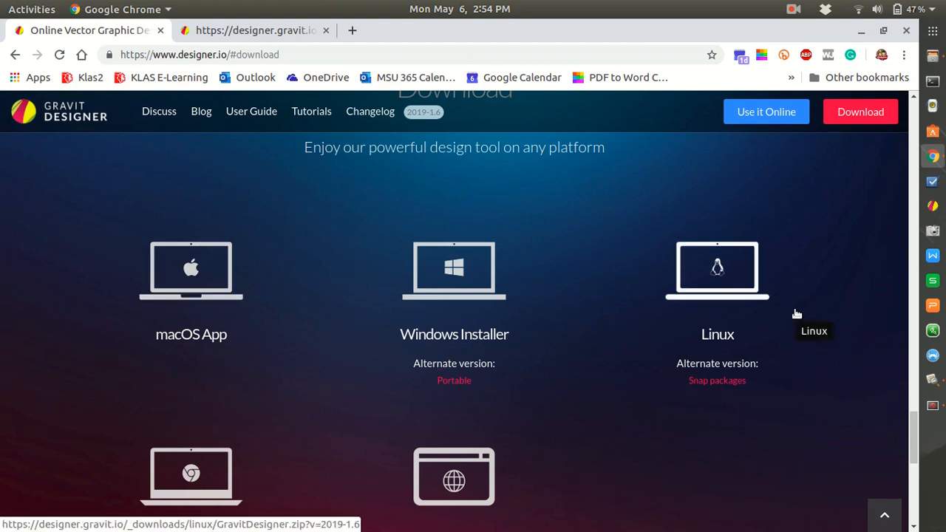
scroll(796, 318, down, 2)
scroll(792, 321, down, 2)
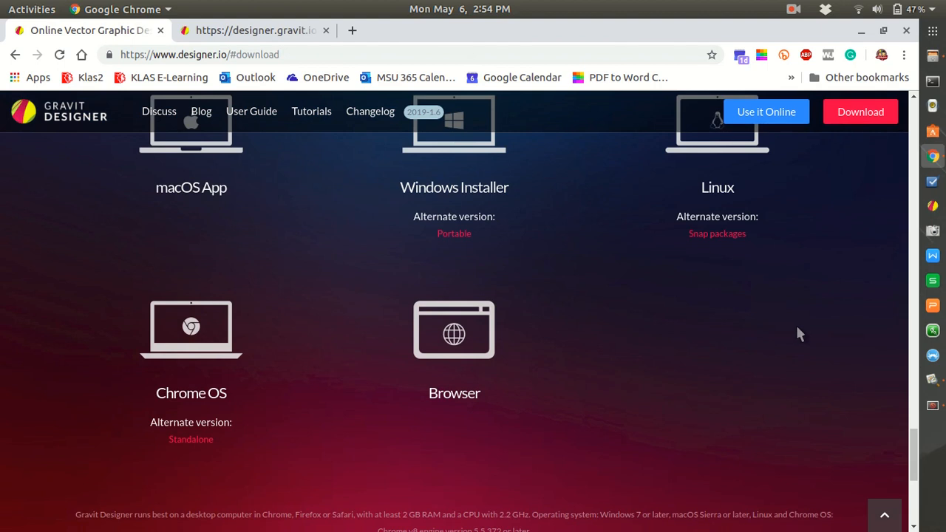
scroll(795, 323, up, 1)
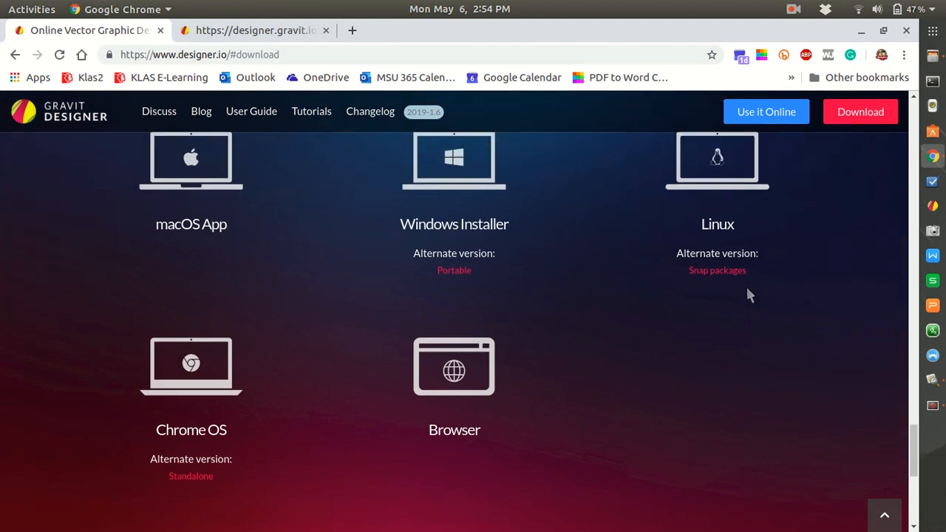
scroll(570, 395, down, 2)
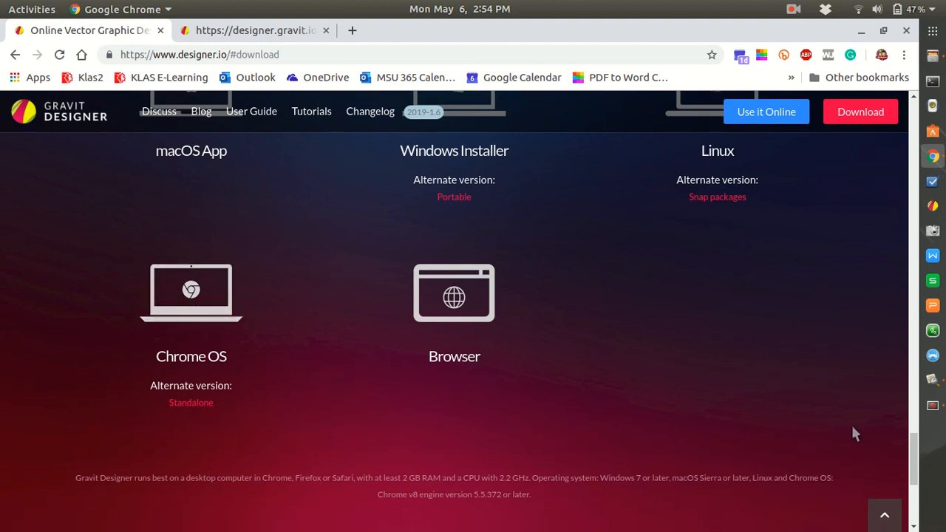
scroll(847, 385, up, 3)
scroll(806, 244, up, 1)
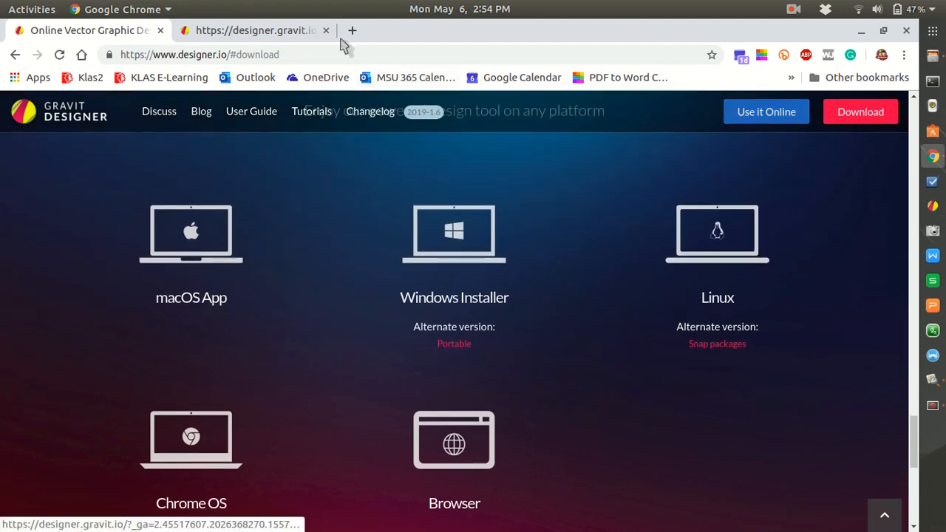
Step: Revisit the online designer's welcome screen, and switch to the GravitDesigner desktop app
click(259, 30)
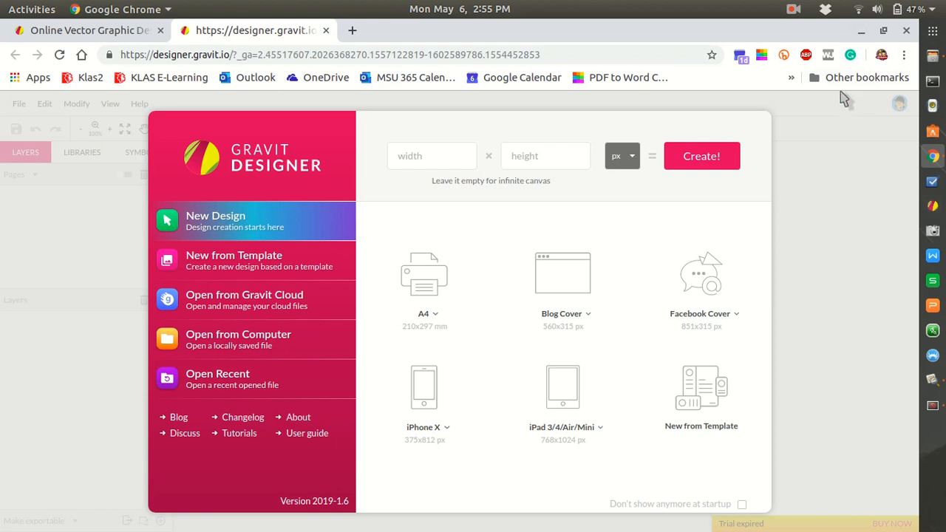
key(super)
click(390, 409)
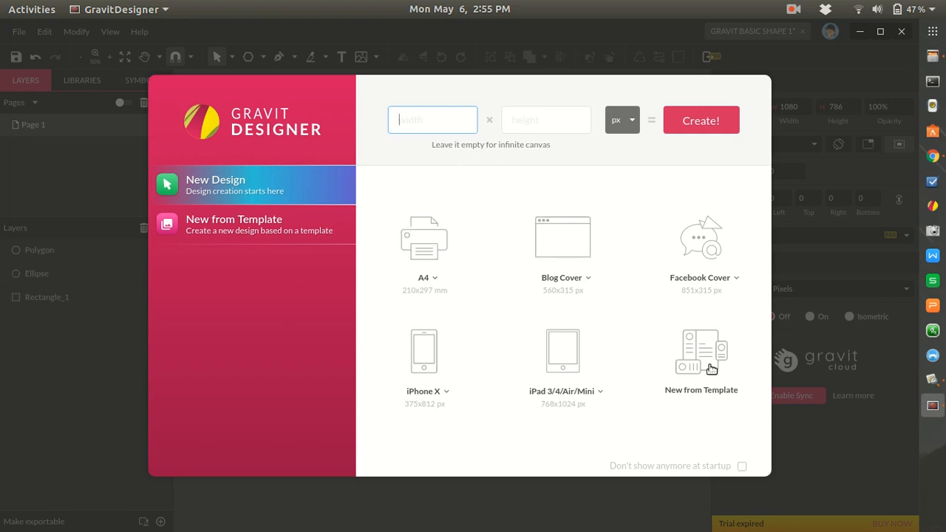
Step: Examine the canvas size presets offered under A4 and Blog Cover on the welcome screen
click(437, 285)
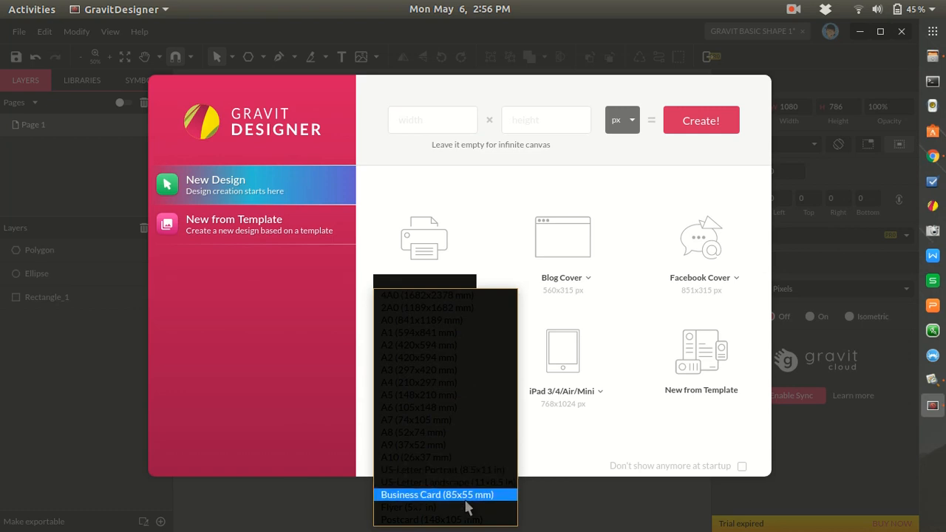
click(599, 278)
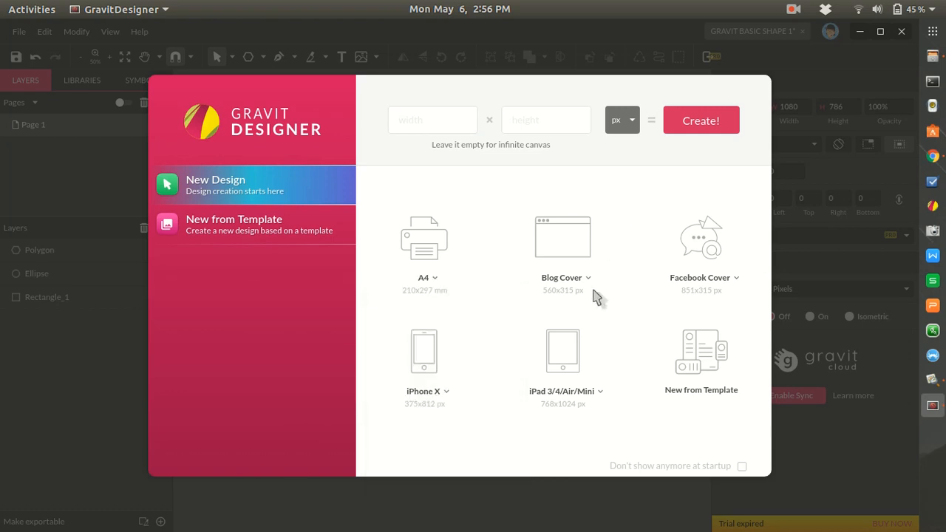
click(588, 280)
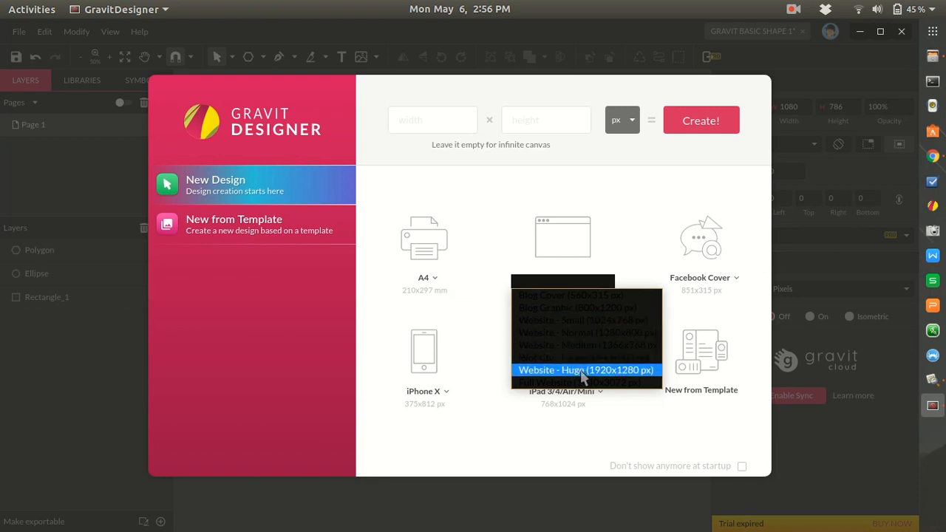
click(640, 422)
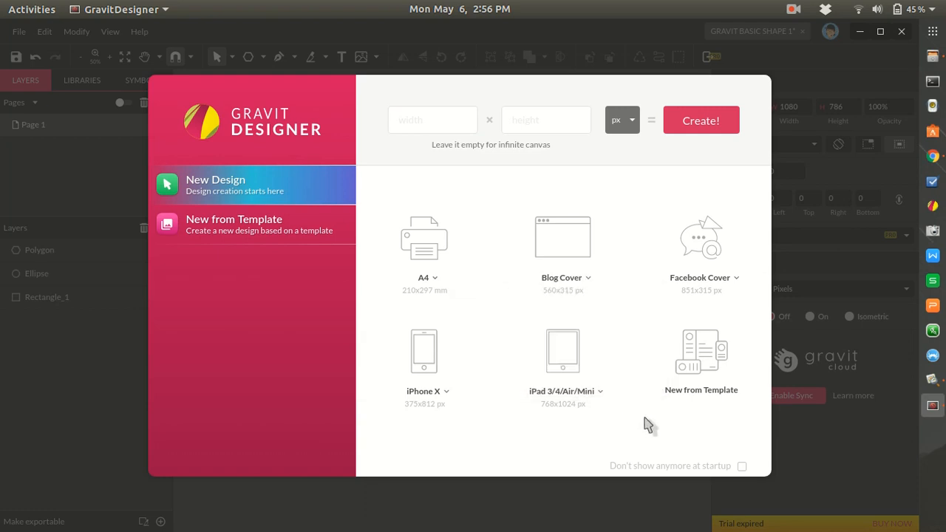
Step: Examine the social media canvas sizes offered under the Facebook Cover preset
click(736, 280)
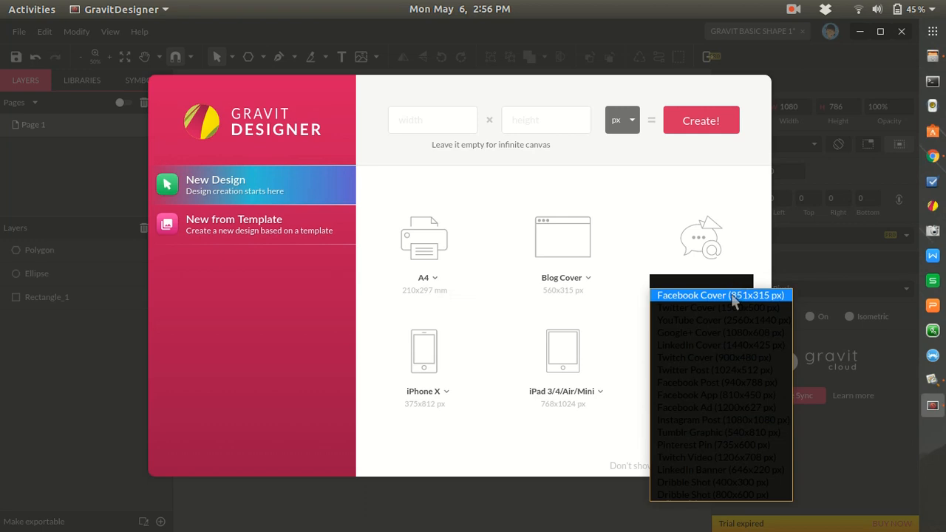
click(740, 273)
click(736, 279)
click(736, 294)
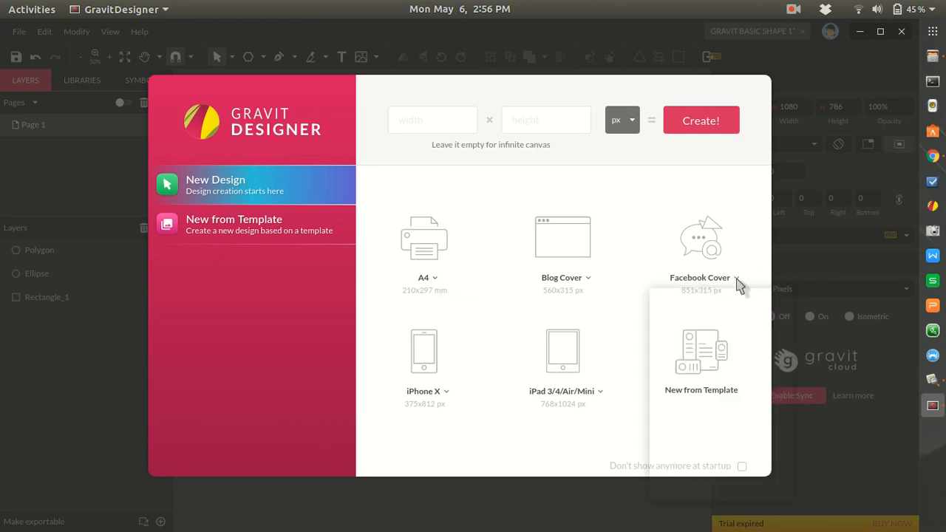
click(734, 278)
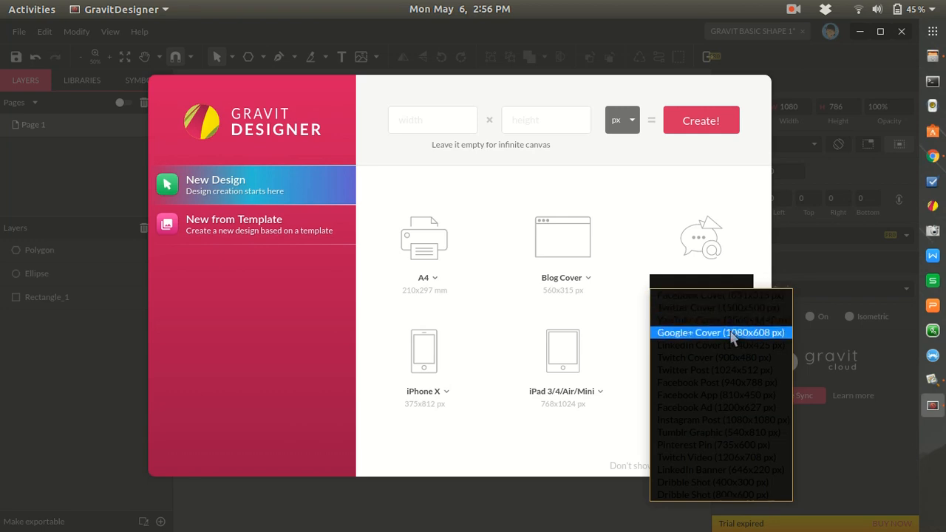
click(490, 420)
Step: Examine the phone and tablet canvas sizes offered under the iPhone X and iPad 3/4/Air/Mini presets
click(444, 394)
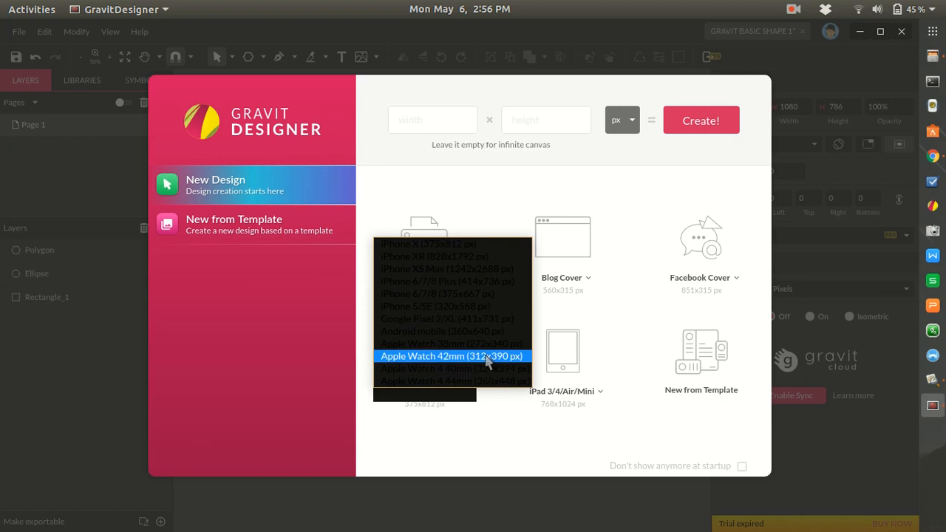
click(654, 433)
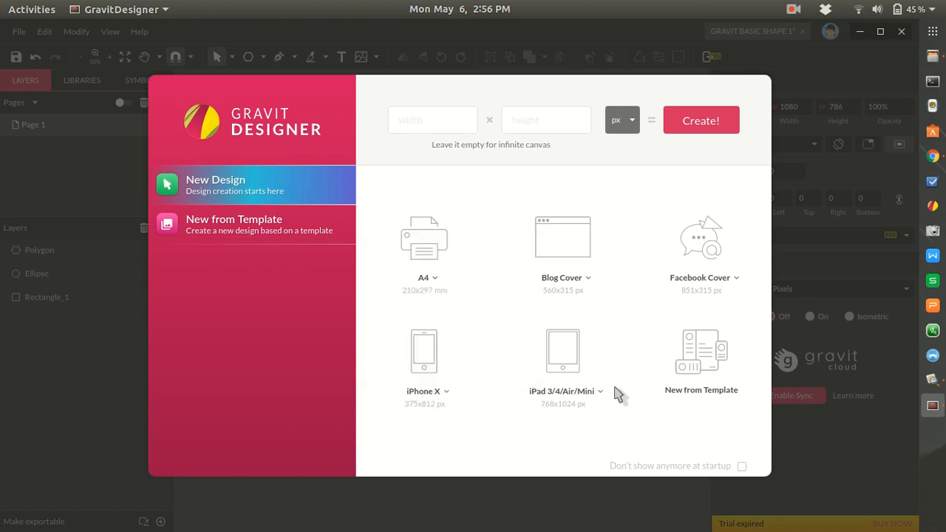
click(600, 392)
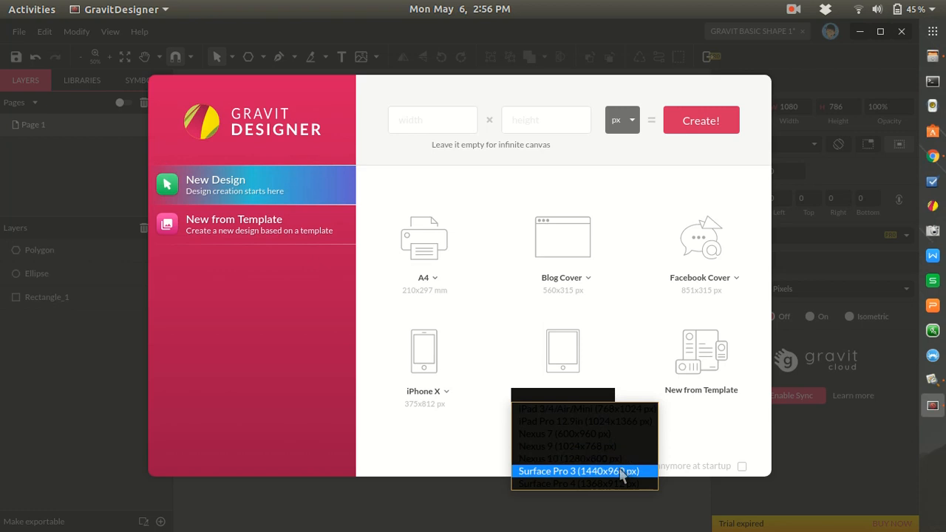
click(620, 356)
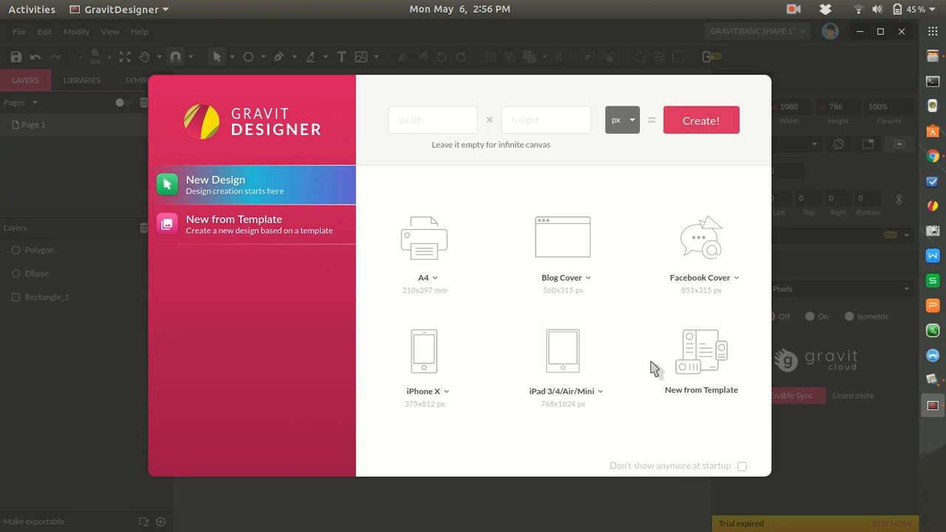
Step: Create a new design with a custom canvas 1080 px wide and 768 px high
click(420, 130)
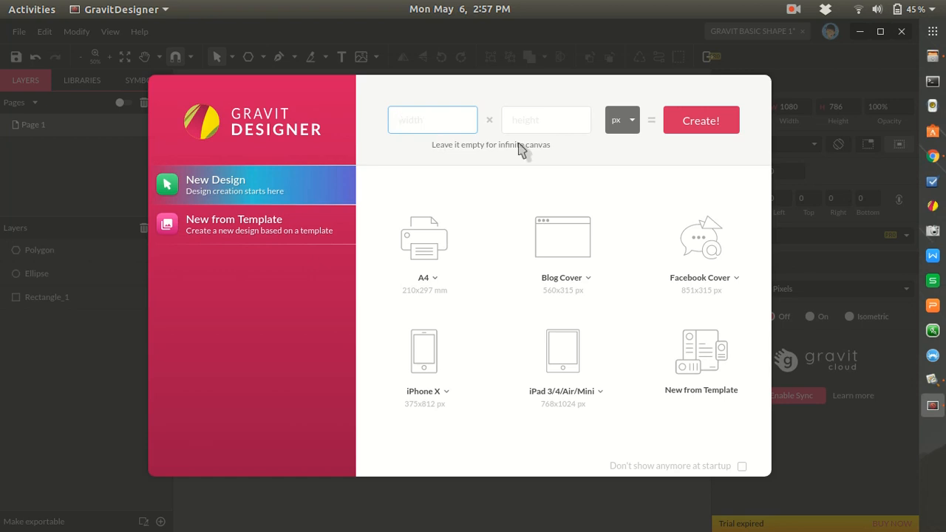
text(1080)
key(Tab)
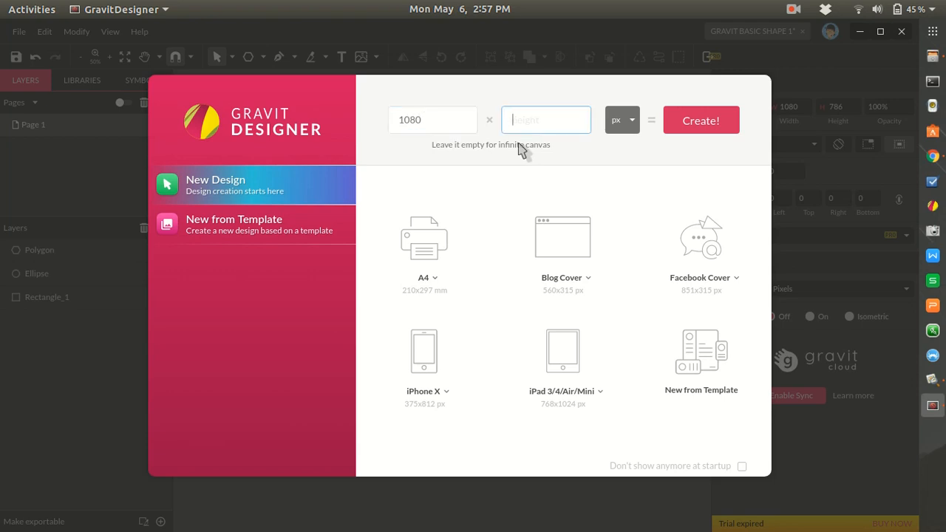
text(7)
text(86)
key(BackSpace)
key(BackSpace)
text(68)
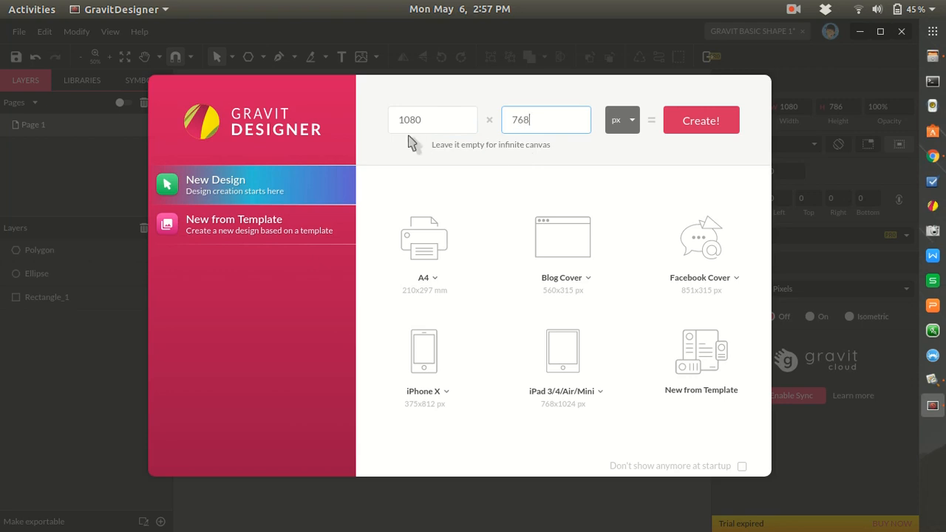
click(698, 125)
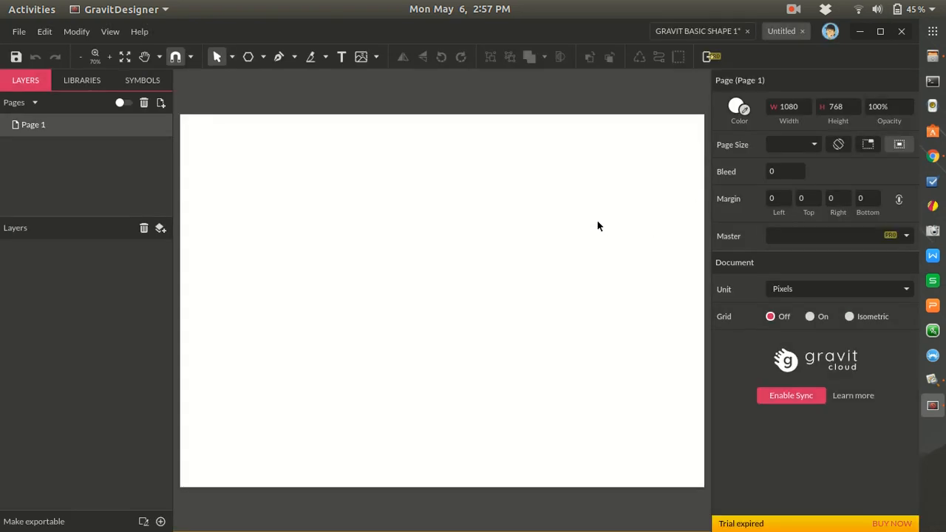
Step: Examine the blank page in the workspace at different zoom levels
scroll(450, 214, down, 1)
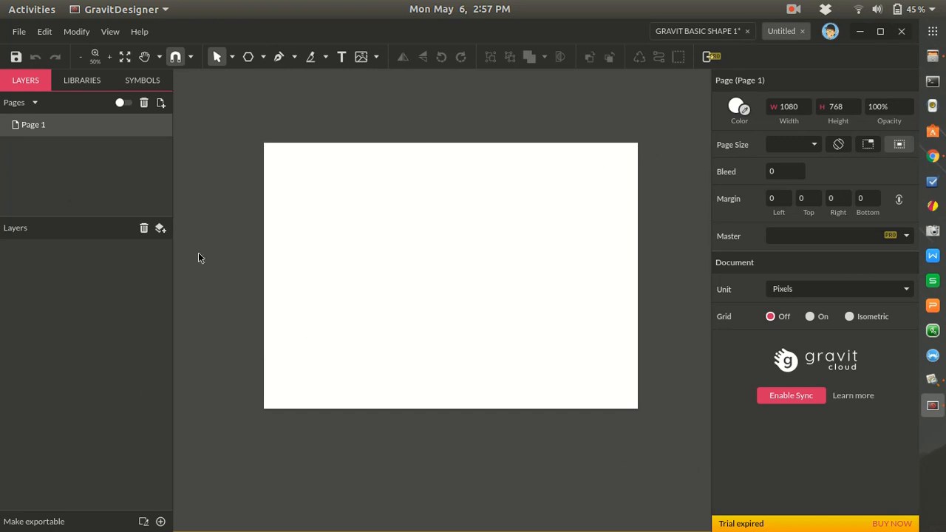
scroll(298, 249, up, 1)
scroll(298, 249, down, 1)
scroll(329, 284, up, 1)
scroll(336, 285, down, 1)
scroll(336, 286, up, 1)
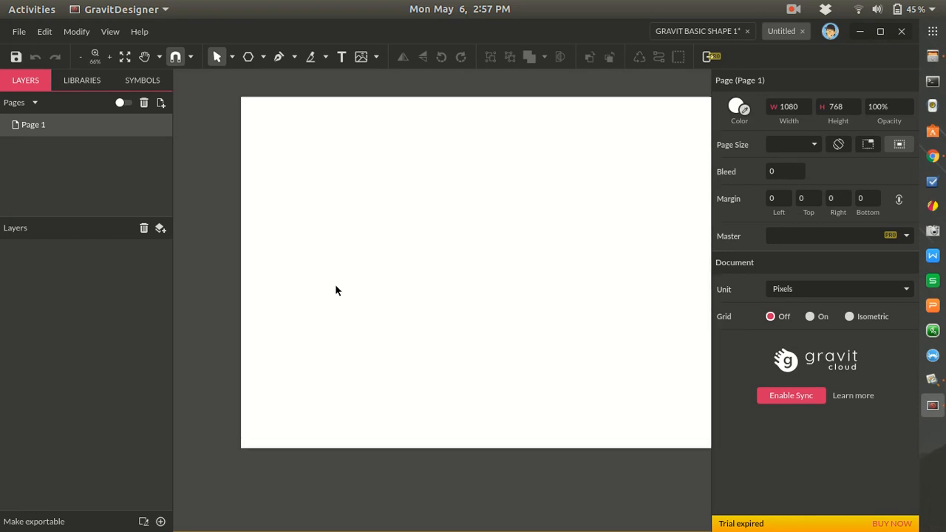
scroll(338, 289, down, 1)
scroll(339, 297, up, 1)
scroll(340, 297, down, 1)
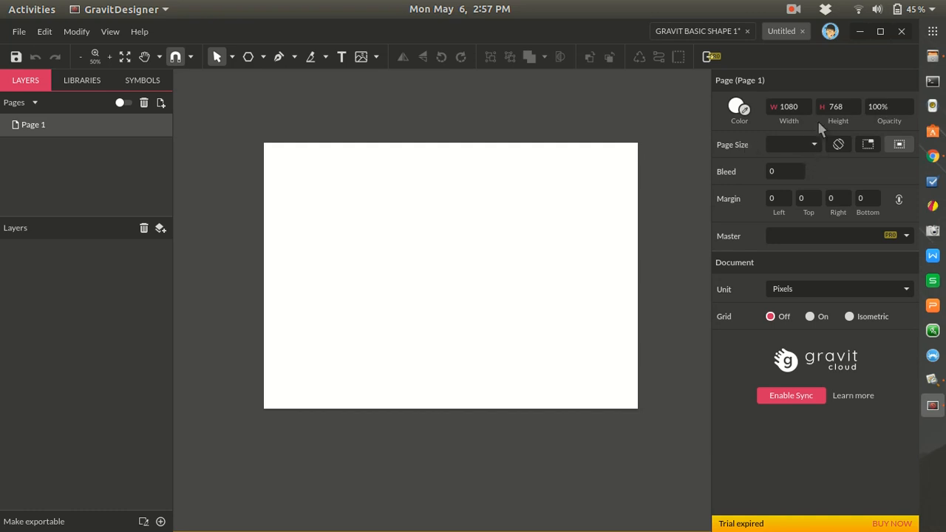
Step: Check the page size presets, and try rotating the canvas to portrait and back to landscape
click(816, 148)
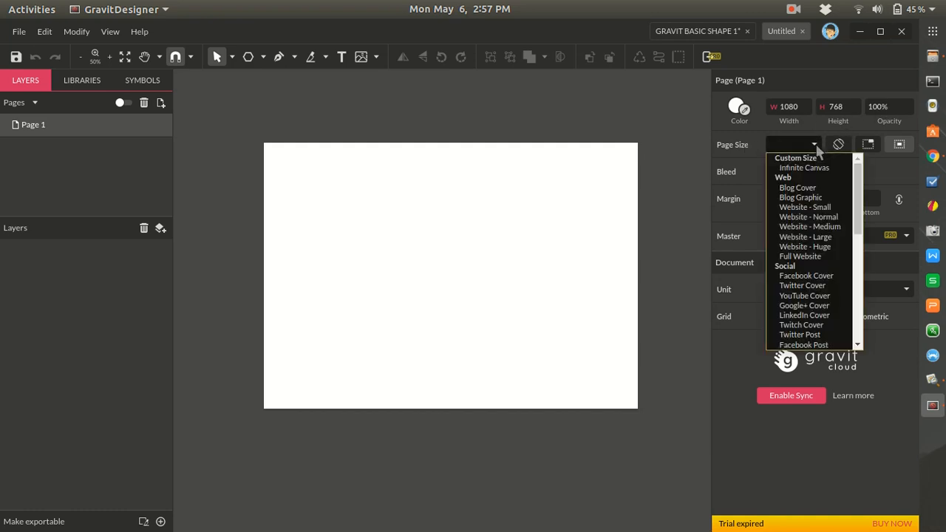
click(819, 150)
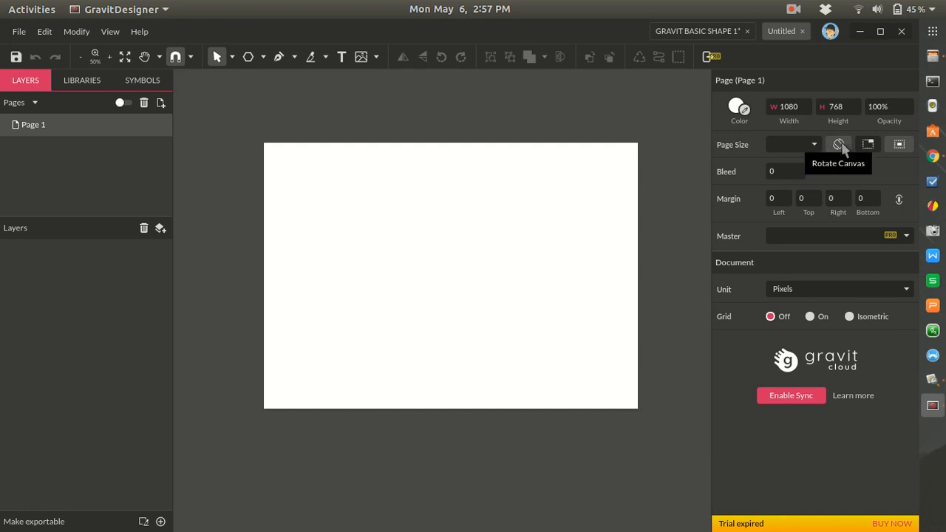
click(840, 146)
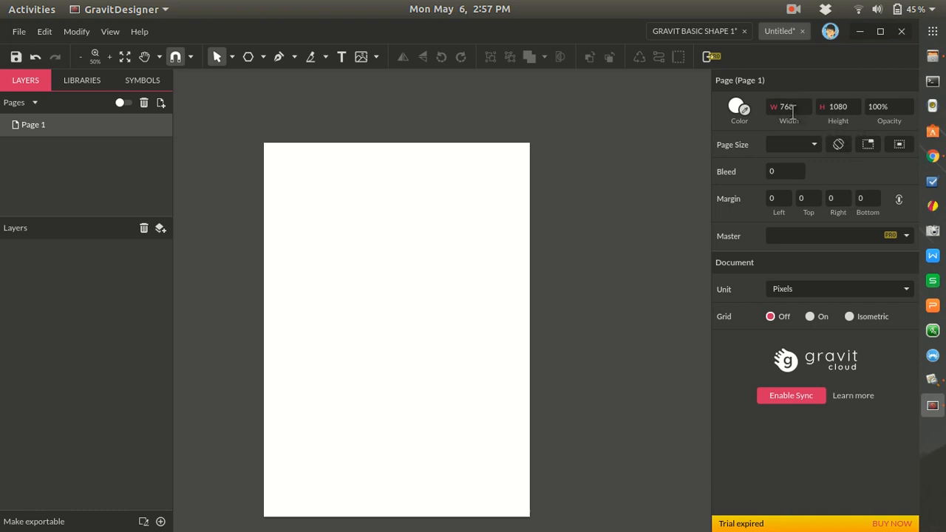
click(843, 146)
click(848, 146)
click(849, 146)
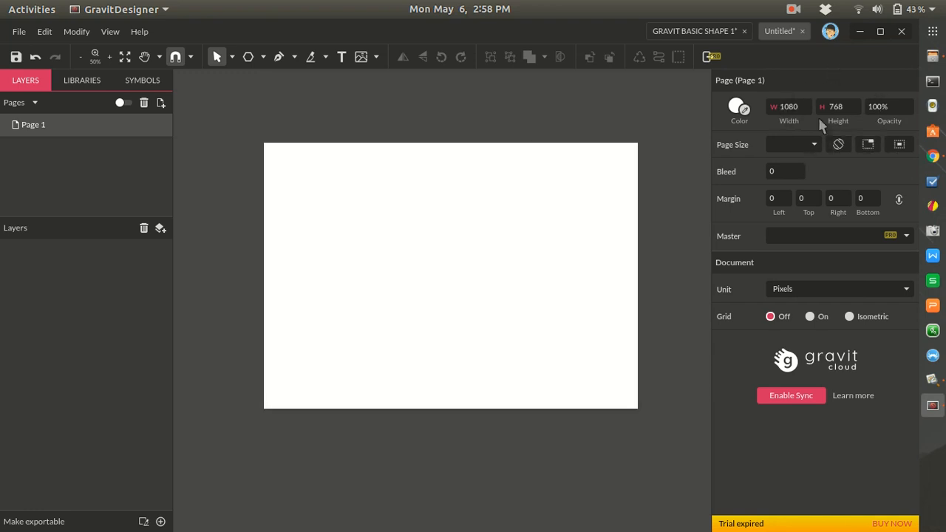
Step: Try to open the page's Master options, and dismiss the PRO subscription offer
click(901, 146)
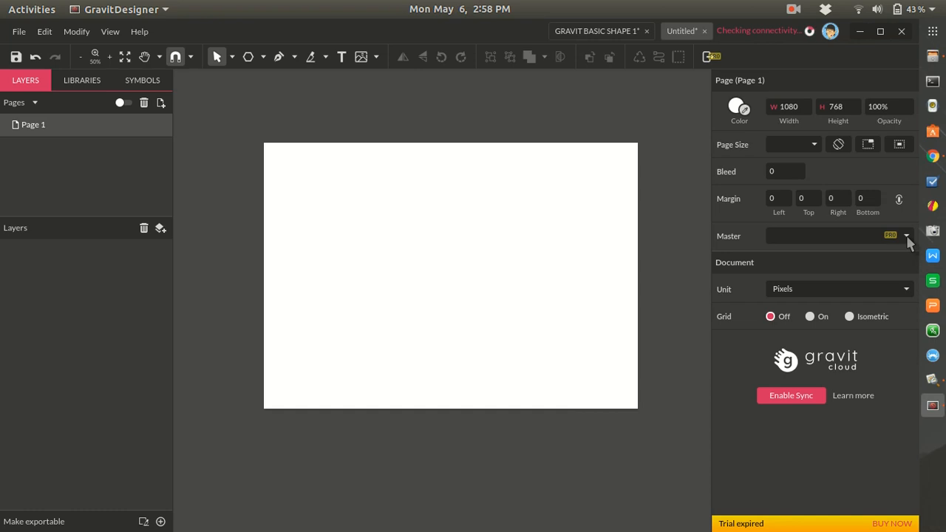
click(905, 236)
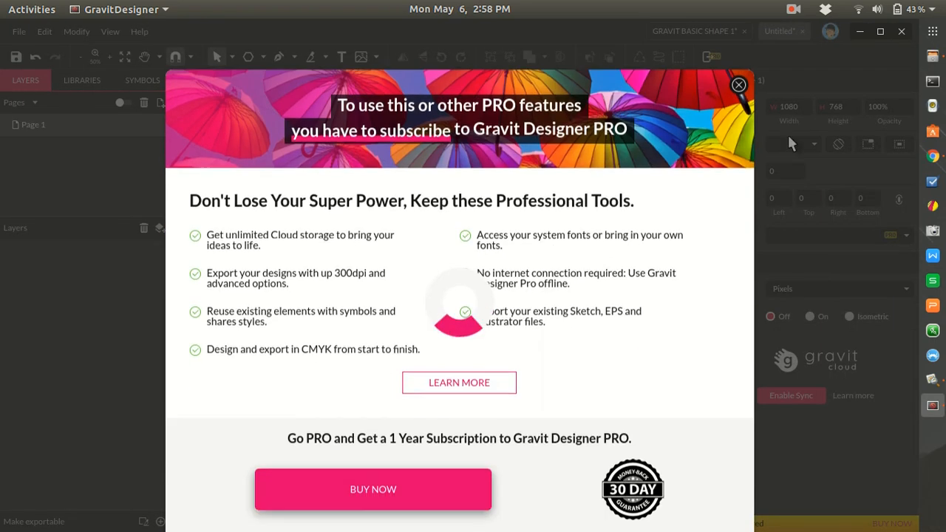
click(739, 89)
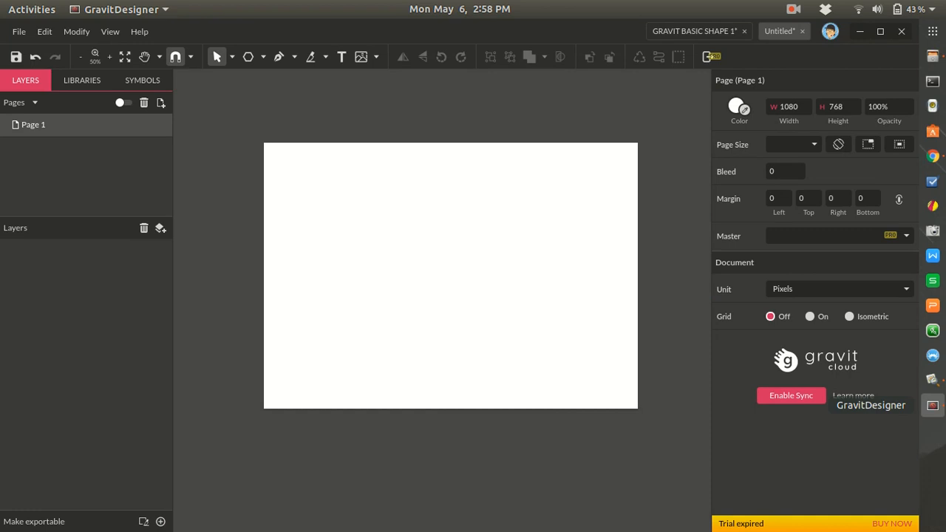
Step: Examine the measurement units available for the document, keeping Pixels
click(907, 291)
click(906, 290)
click(907, 291)
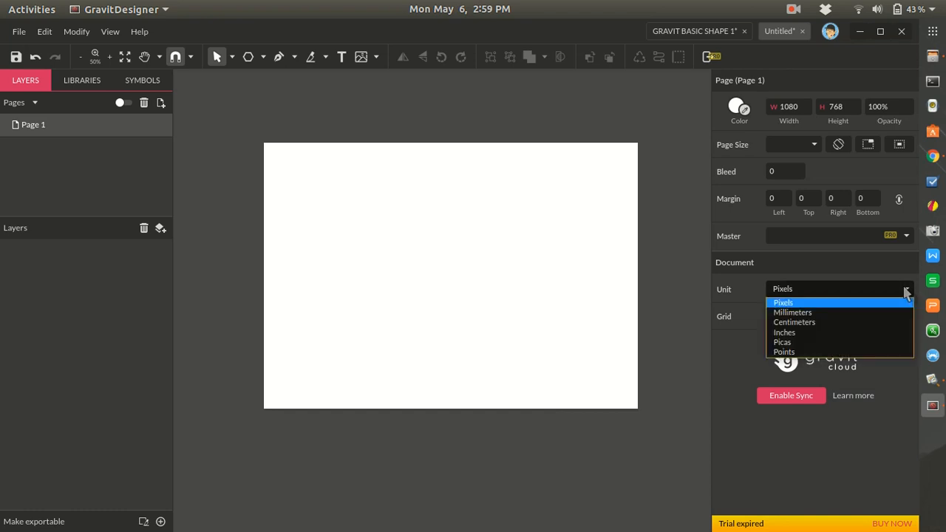
click(906, 292)
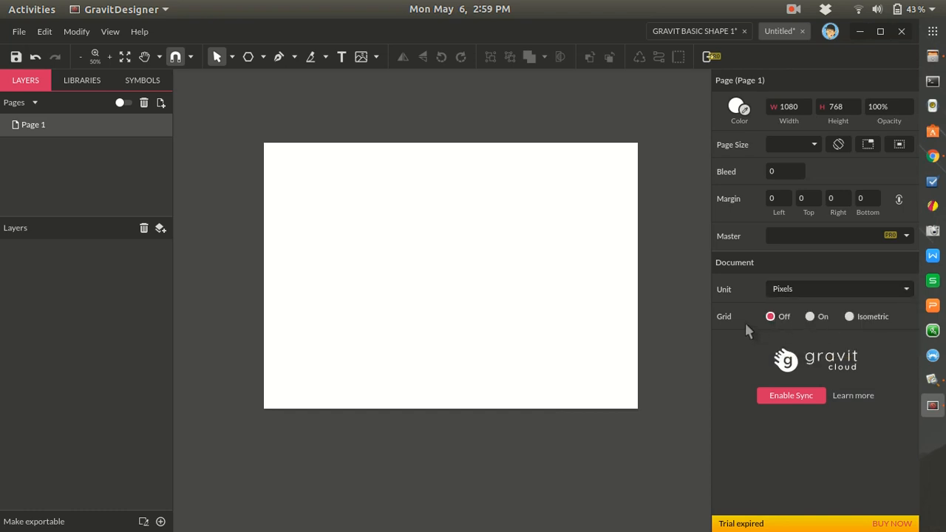
Step: Turn on the regular document grid and inspect its squares on the page at several magnifications
click(812, 317)
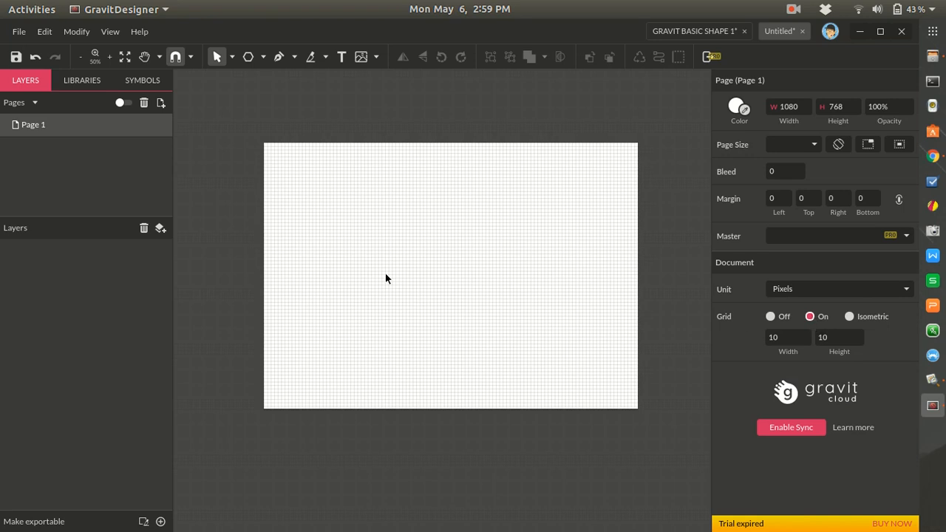
scroll(451, 278, up, 2)
scroll(373, 275, up, 3)
scroll(396, 273, up, 2)
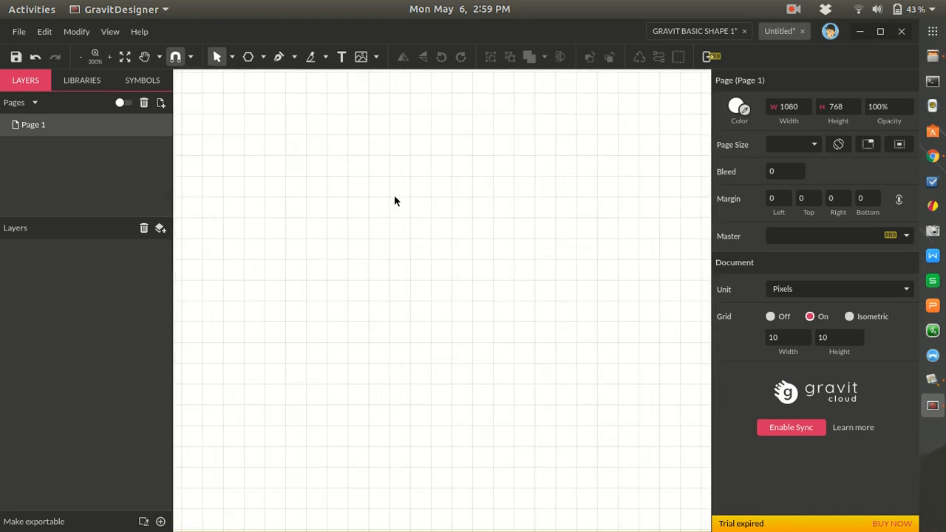
scroll(392, 259, down, 4)
scroll(442, 310, up, 2)
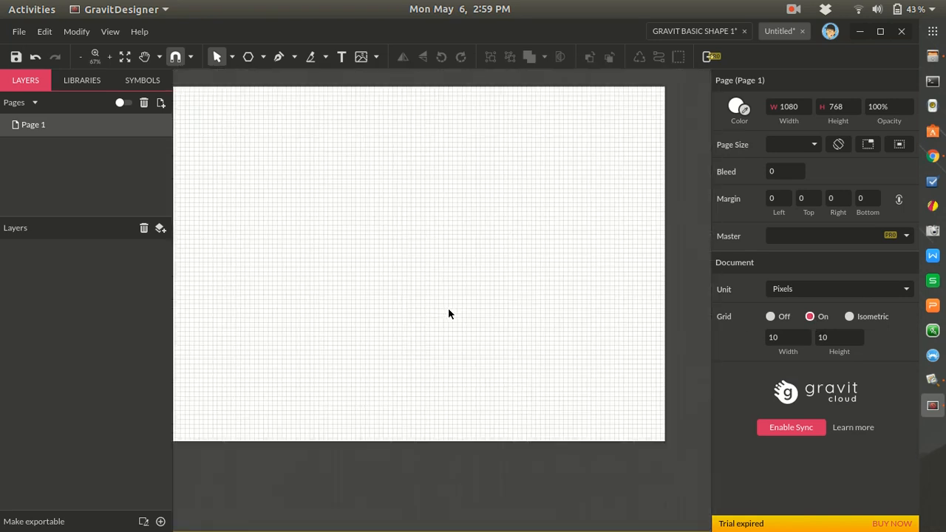
scroll(444, 308, down, 5)
scroll(410, 329, up, 4)
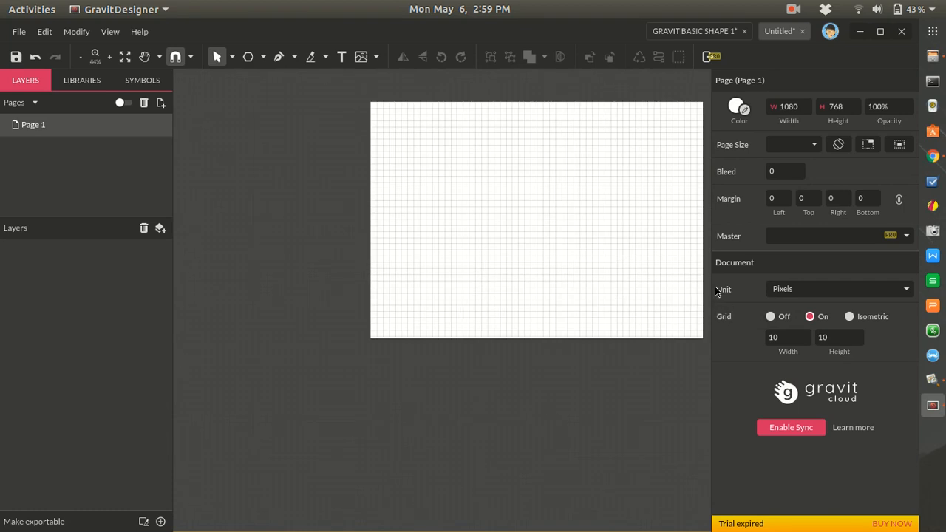
Step: Switch the document grid to Isometric, inspect its pattern on the page, and turn the grid off
click(850, 317)
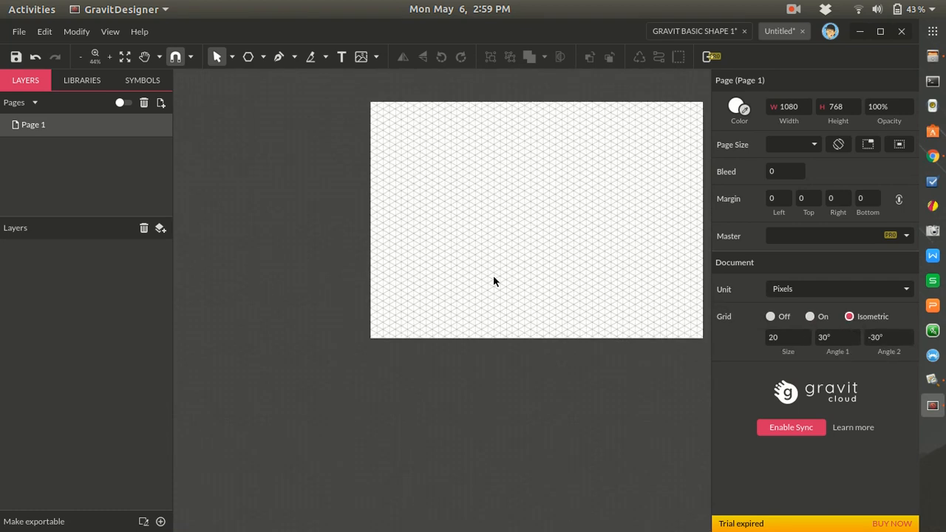
scroll(520, 274, up, 1)
scroll(519, 274, up, 2)
scroll(553, 304, down, 1)
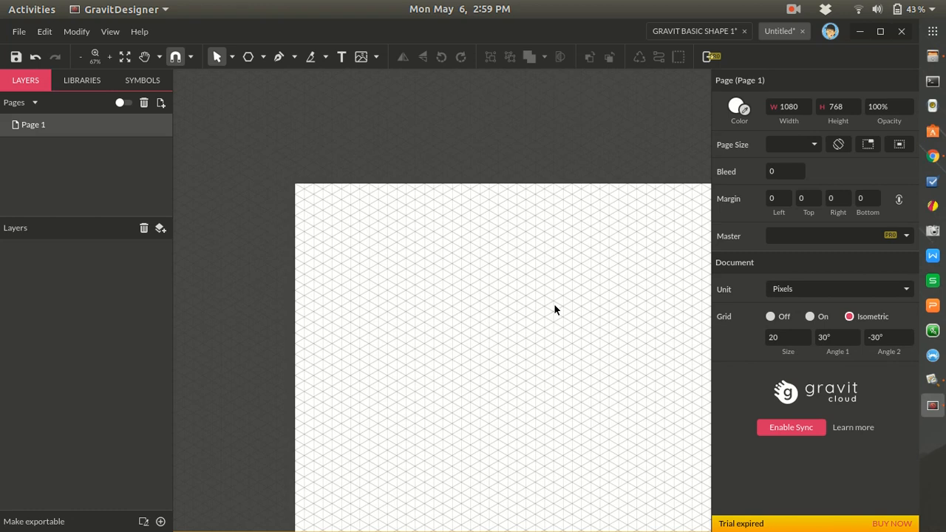
scroll(533, 329, down, 2)
scroll(628, 331, up, 1)
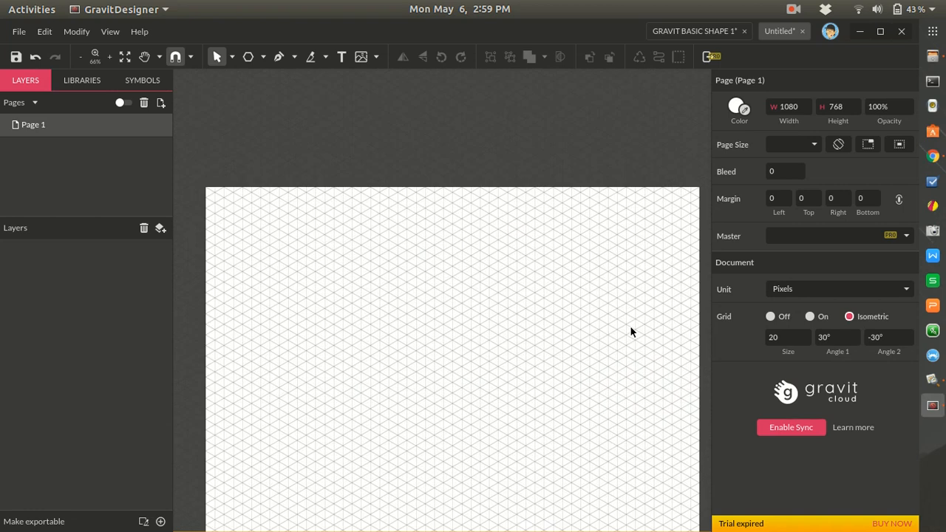
click(810, 317)
click(771, 317)
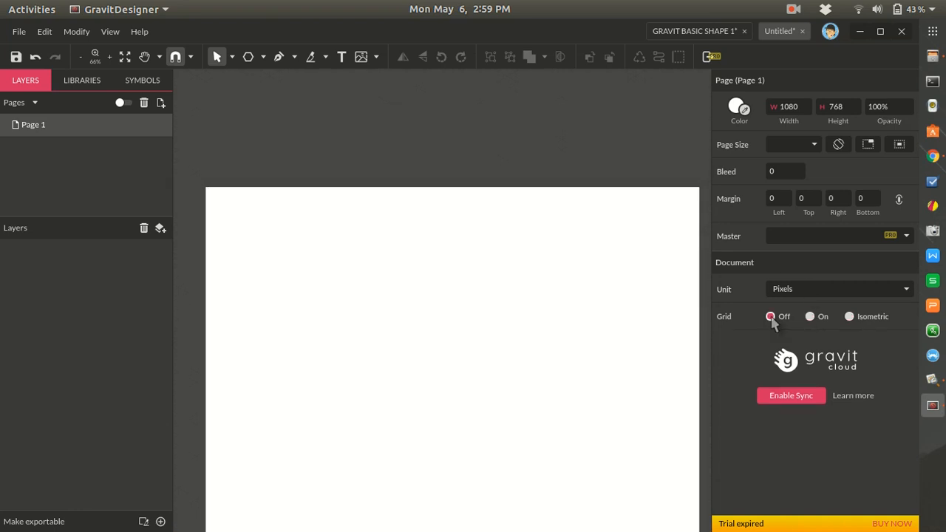
scroll(518, 359, down, 6)
scroll(499, 372, up, 7)
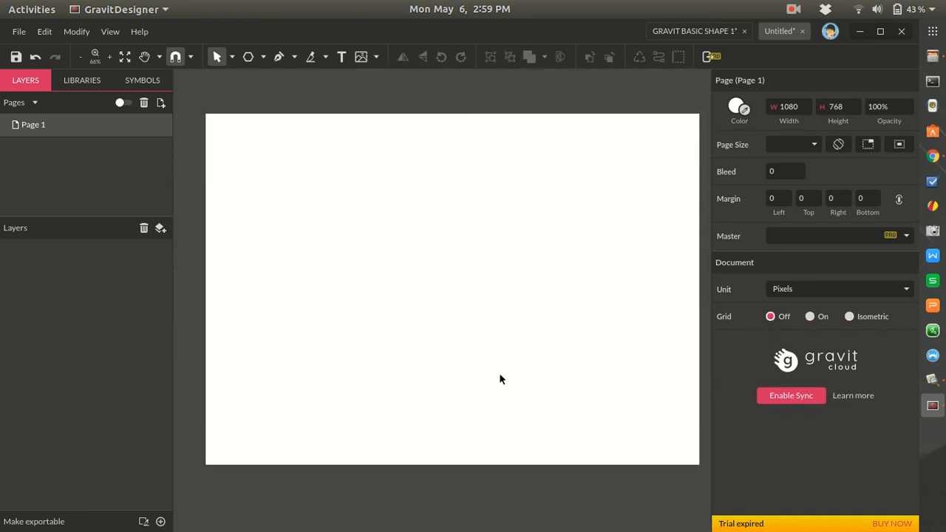
scroll(498, 374, down, 2)
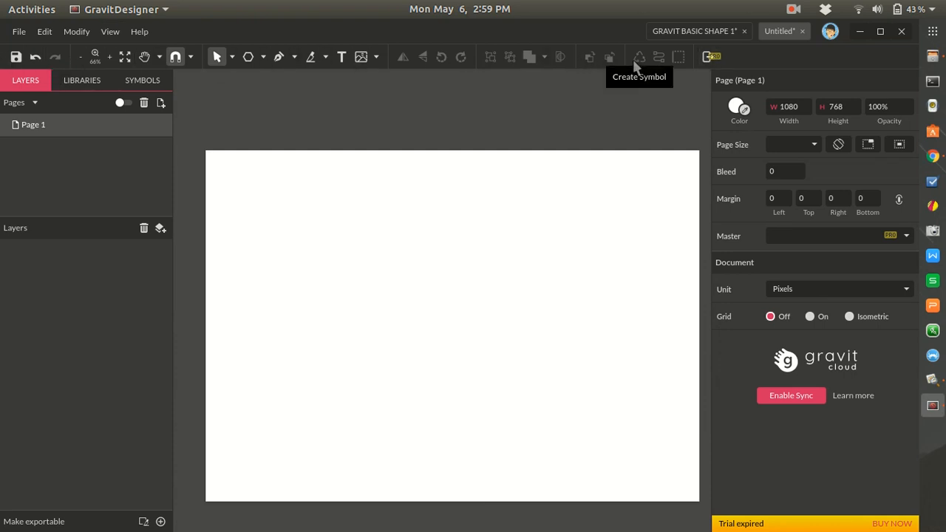
Step: Switch to Image Viewer to examine the Illustrator workspace shown in AI.jpg, and return to Gravit Designer
key(super)
click(630, 208)
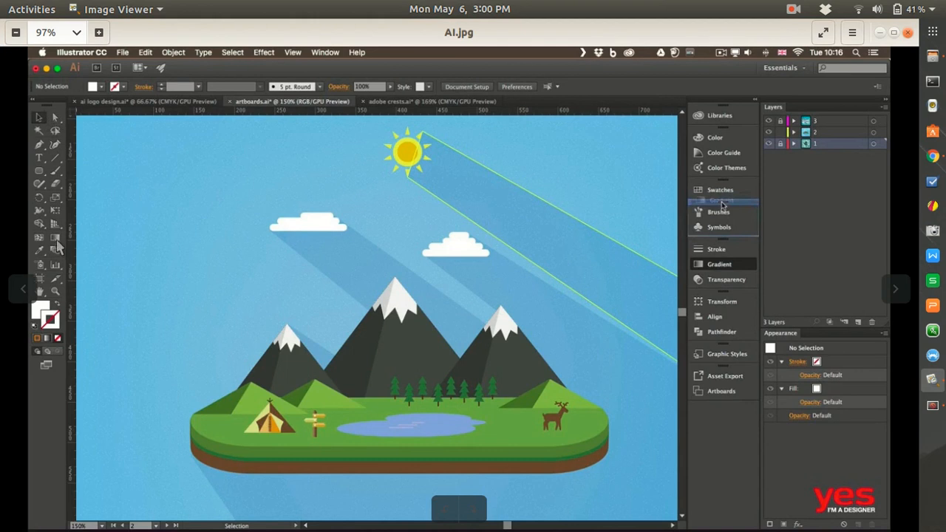
key(super)
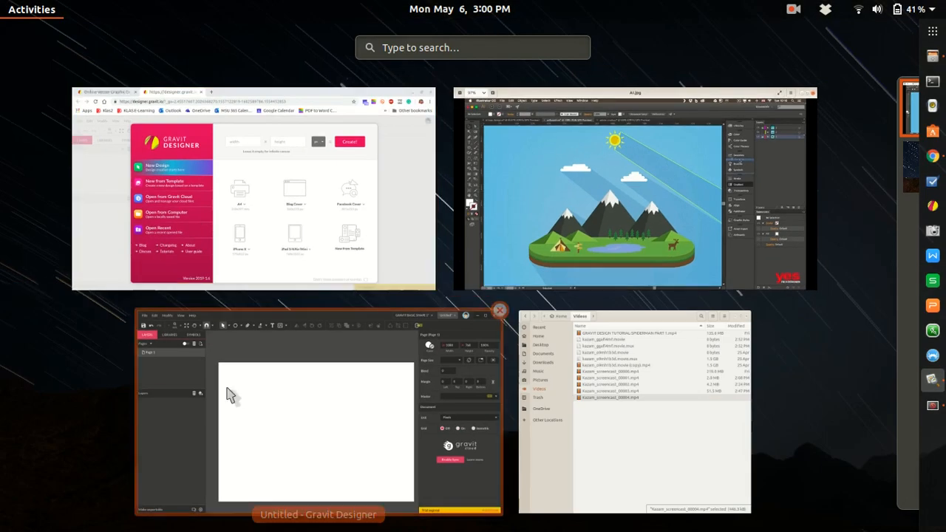
click(237, 429)
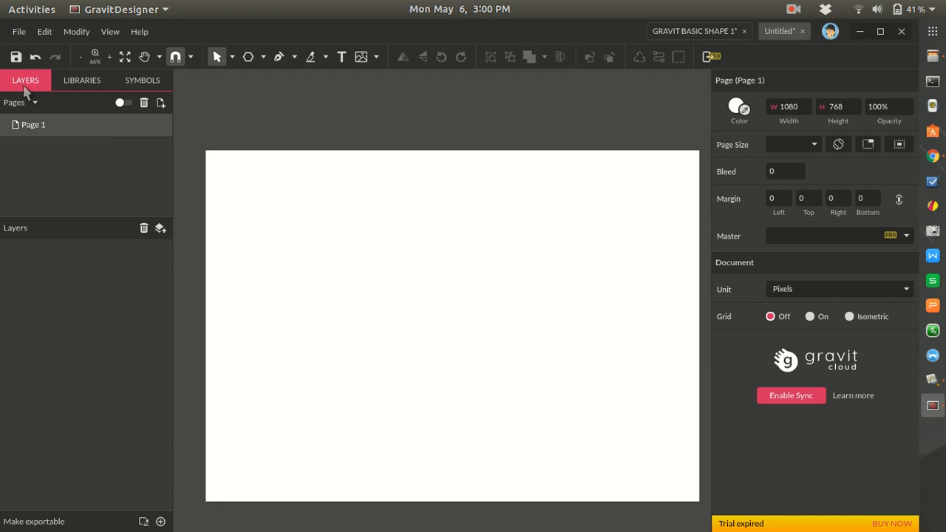
Step: Look through the Libraries and Symbols sections, return to Layers, and collapse and expand the Pages list
click(78, 84)
click(144, 81)
click(30, 81)
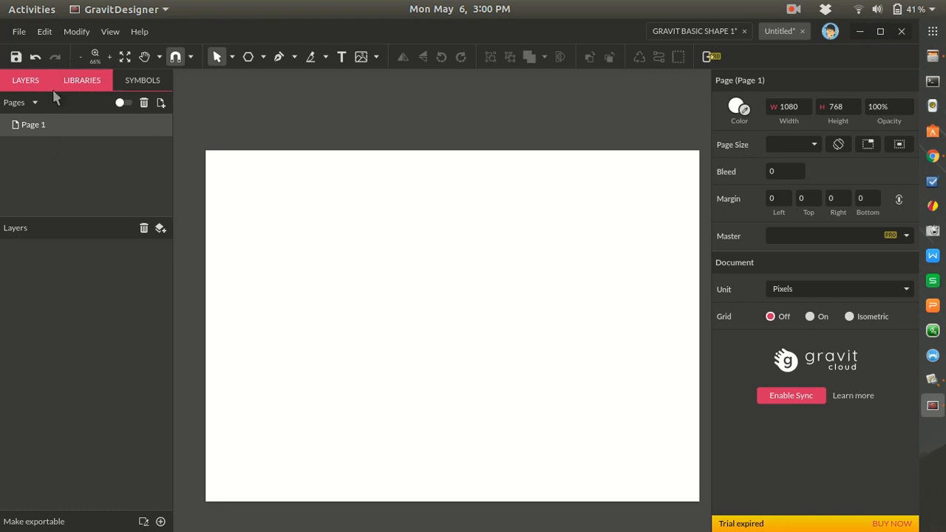
click(35, 103)
click(35, 103)
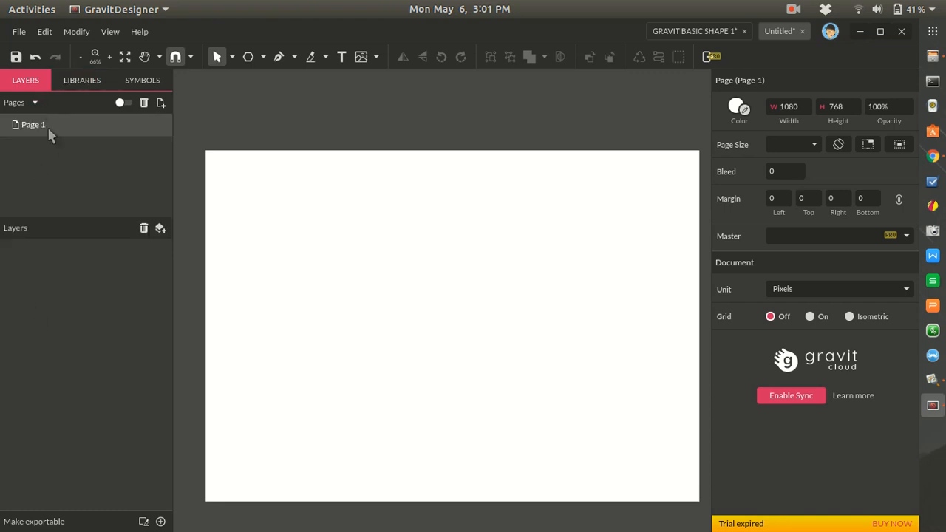
click(35, 102)
click(34, 103)
Step: Add two pages after Page 1 and delete both of them again
click(162, 103)
click(162, 103)
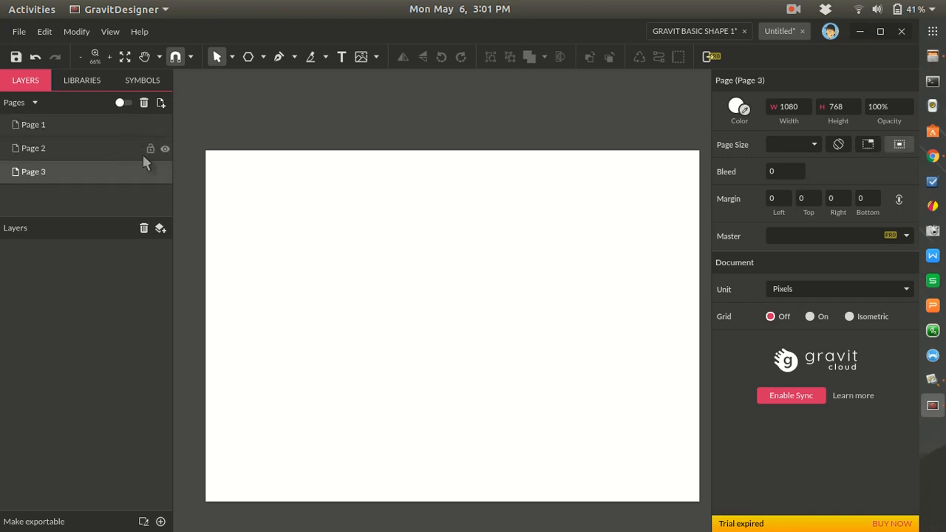
click(144, 102)
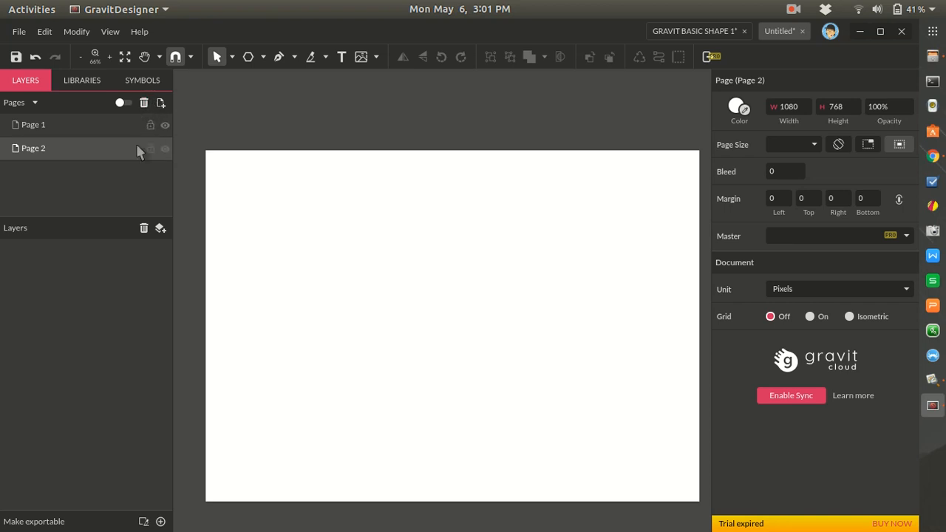
click(145, 103)
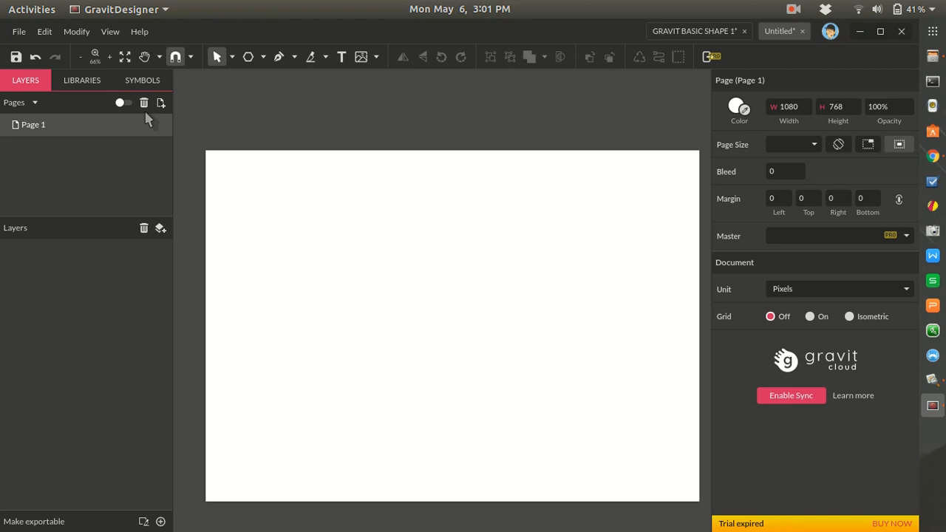
Step: Switch to Image Viewer to study how the landscape artwork in AI.jpg is organised, and return to Gravit Designer
key(super)
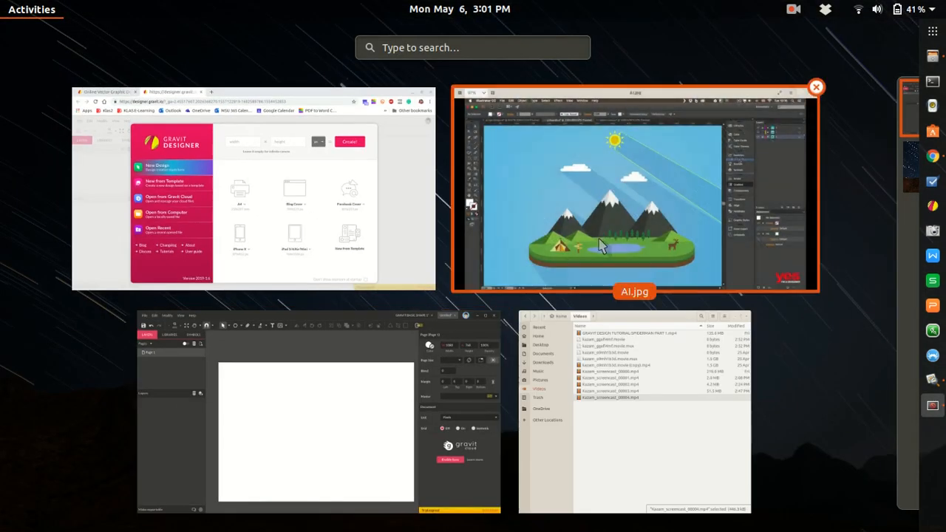
click(603, 245)
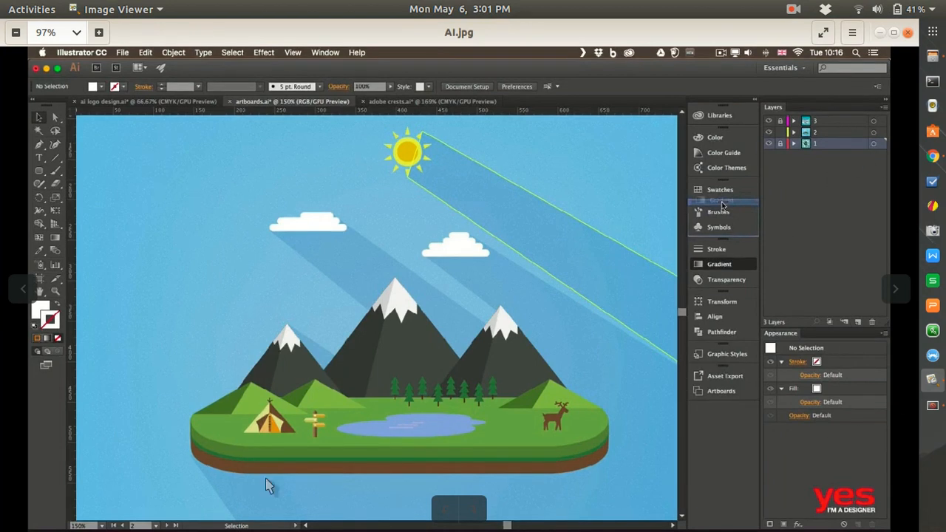
key(super)
click(255, 422)
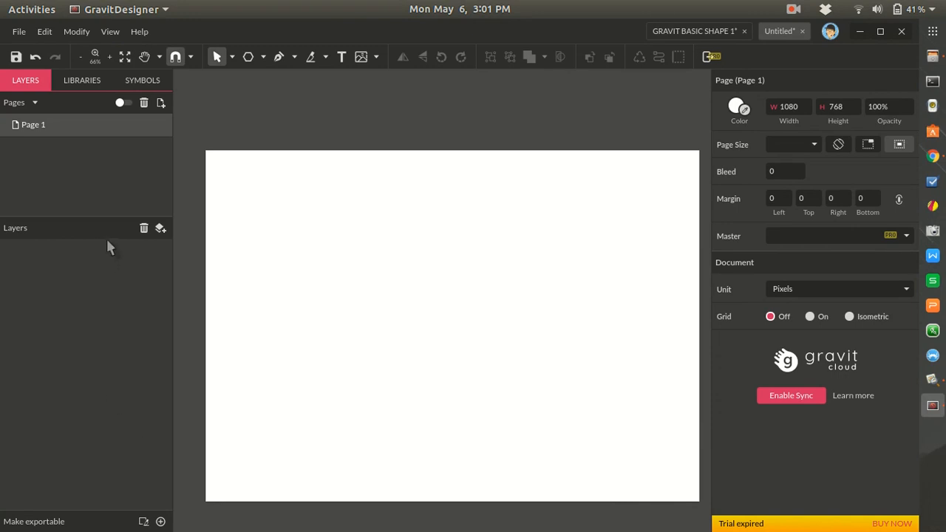
Step: Add five empty layers to Page 1
click(161, 227)
click(161, 228)
click(161, 228)
click(160, 228)
click(161, 227)
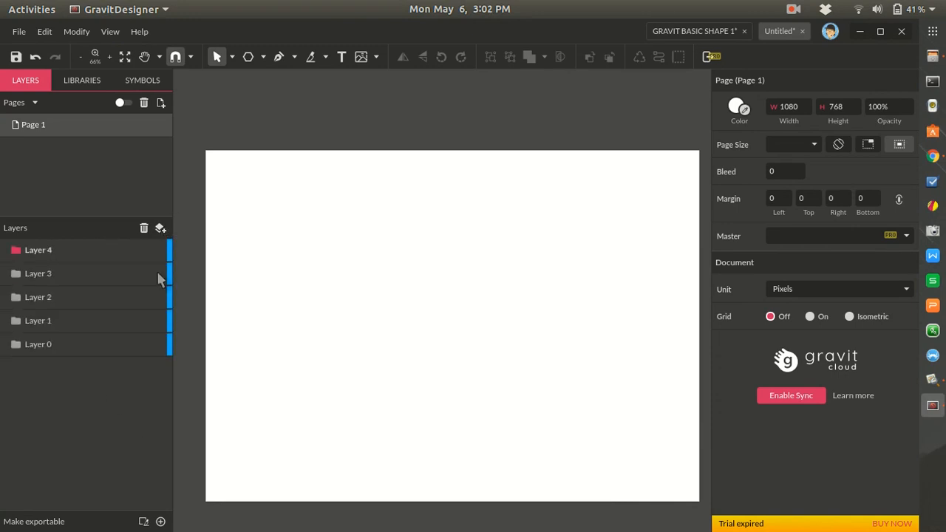
Step: Undo the five layer additions and delete the restored Page 2
key(ctrl+z)
key(ctrl+z)
key(ctrl+z)
key(ctrl+z)
key(ctrl+z)
key(ctrl+z)
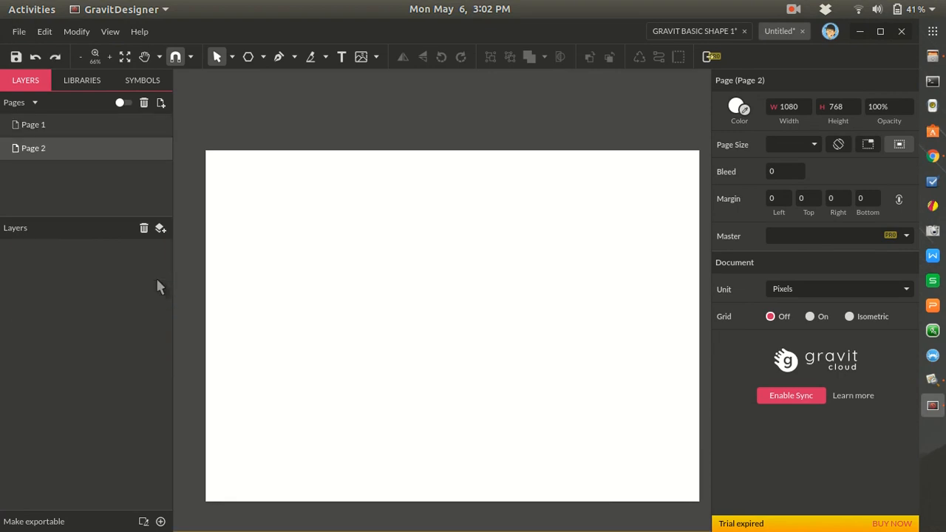
click(144, 103)
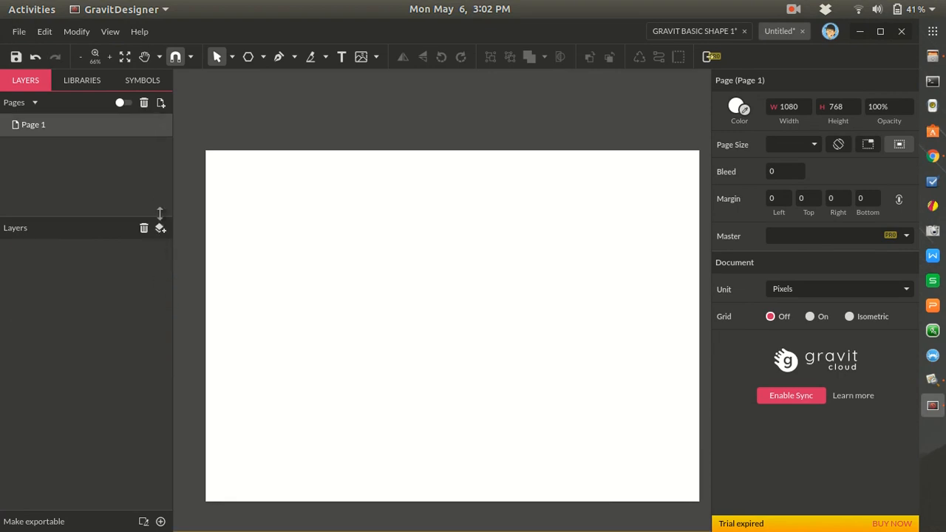
Step: Try adding and deleting layers on Page 1, and undo the layer changes
click(161, 229)
click(161, 228)
click(144, 228)
click(161, 228)
key(ctrl+z)
key(ctrl+z)
Step: Switch to Image Viewer to look at Illustrator's drawing tools in AI.jpg, and return to Gravit Designer
key(super)
click(469, 203)
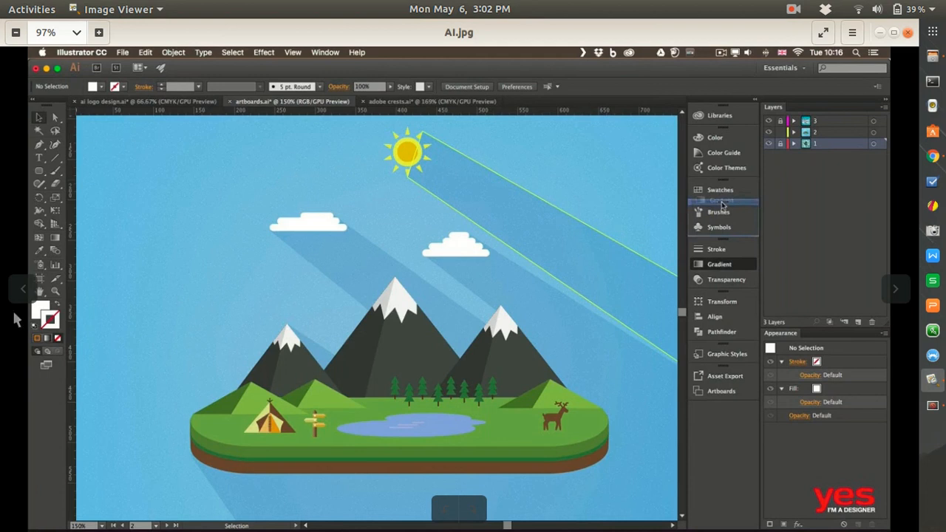
key(super)
click(284, 403)
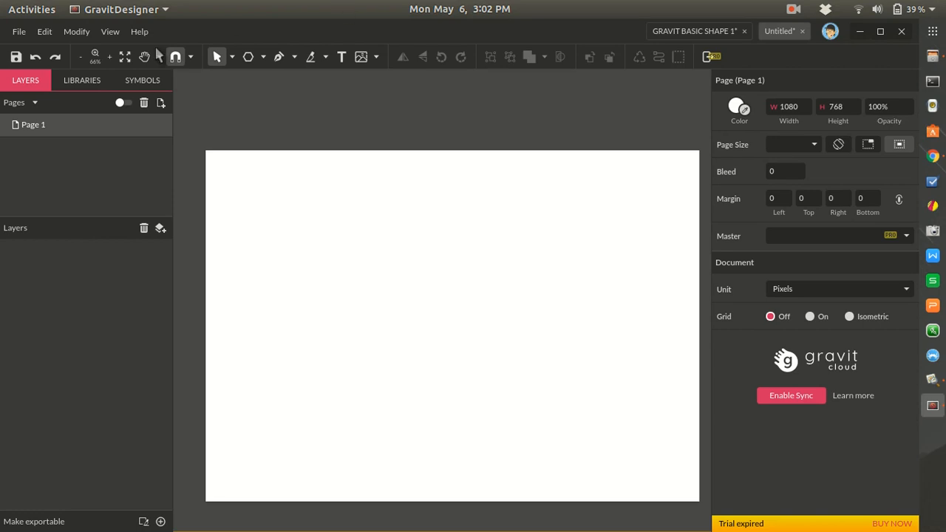
Step: Examine the available selection tools, shape tools and path tools without choosing any of them
click(231, 58)
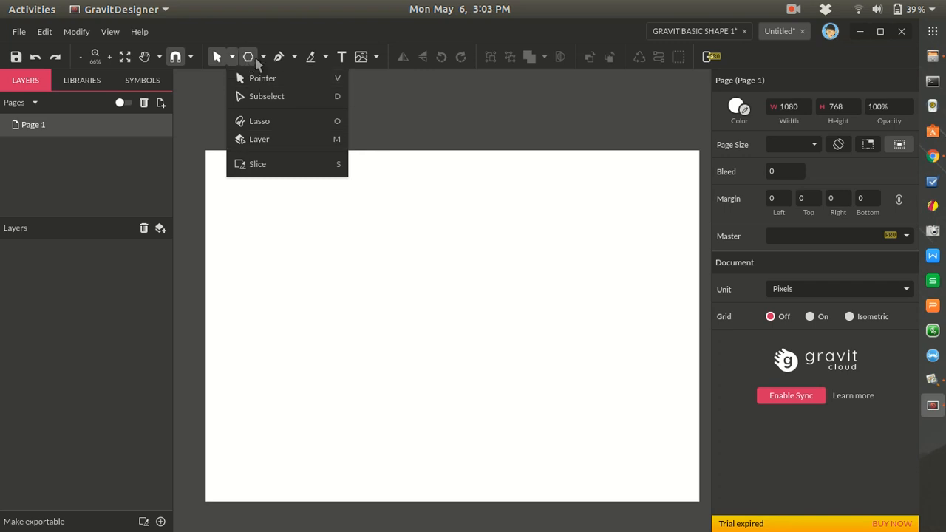
click(264, 56)
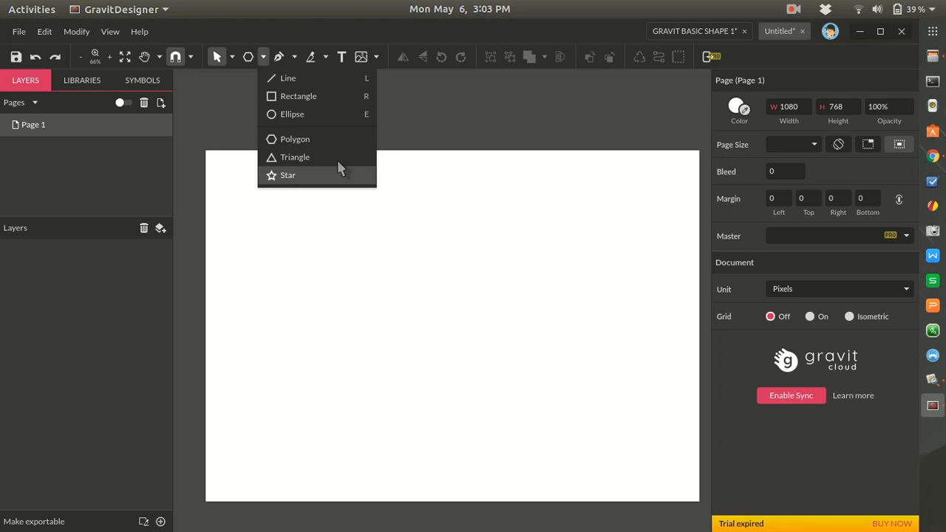
click(295, 58)
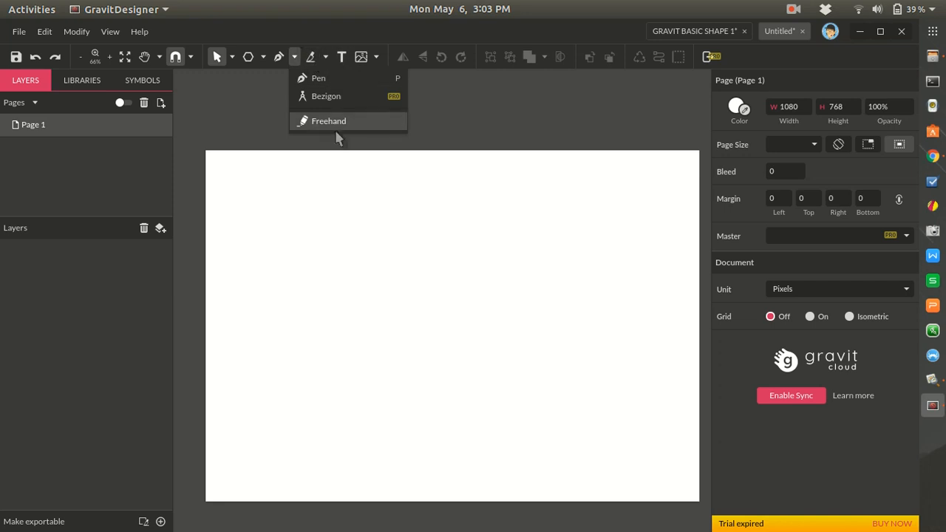
key(super)
key(super)
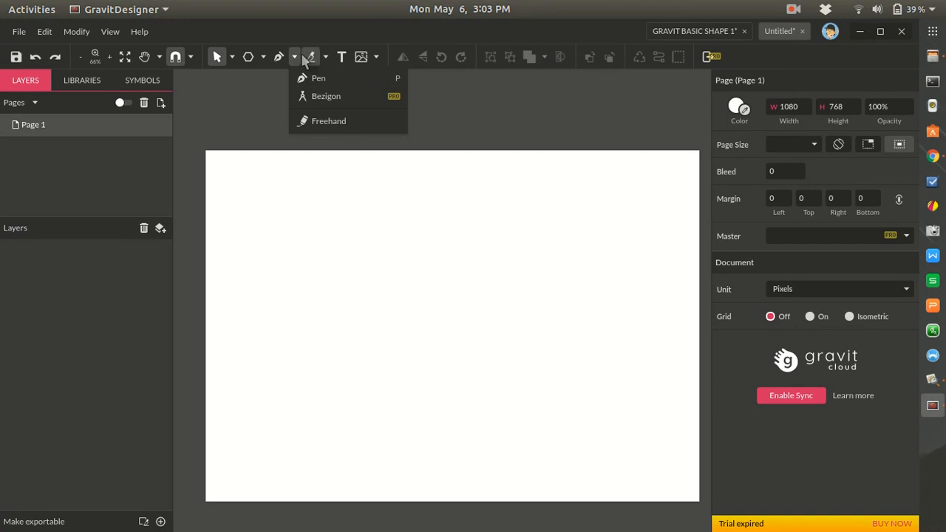
Step: Inspect the Text tool's settings and the image import dialog, cancel the import, and return to the Pointer tool
click(343, 58)
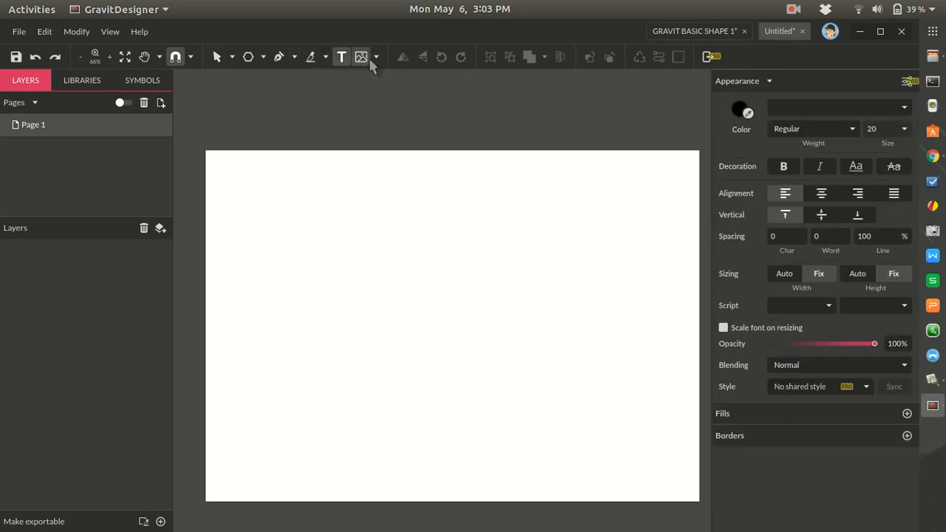
click(369, 59)
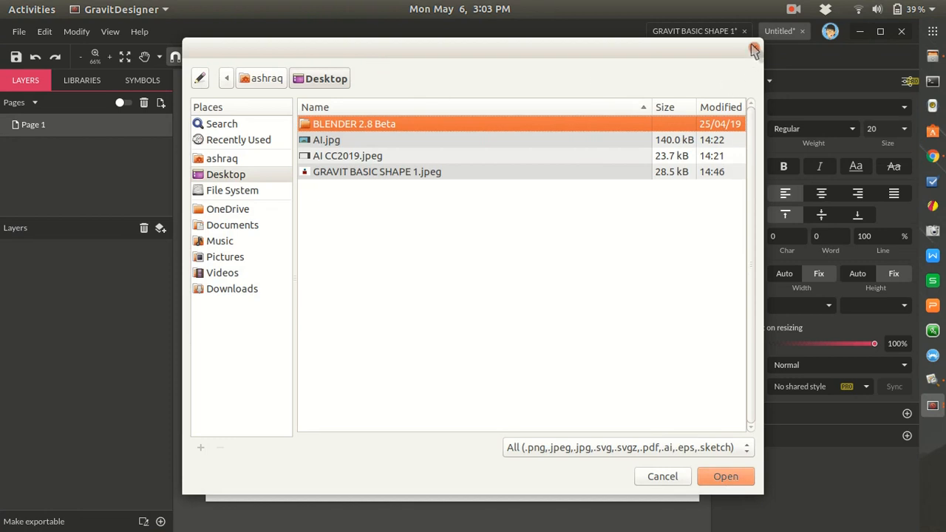
key(Escape)
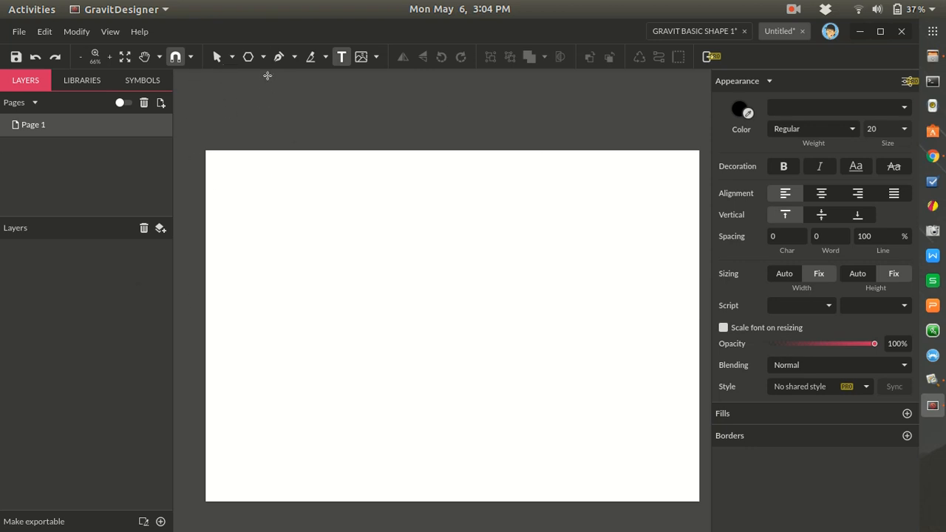
click(216, 59)
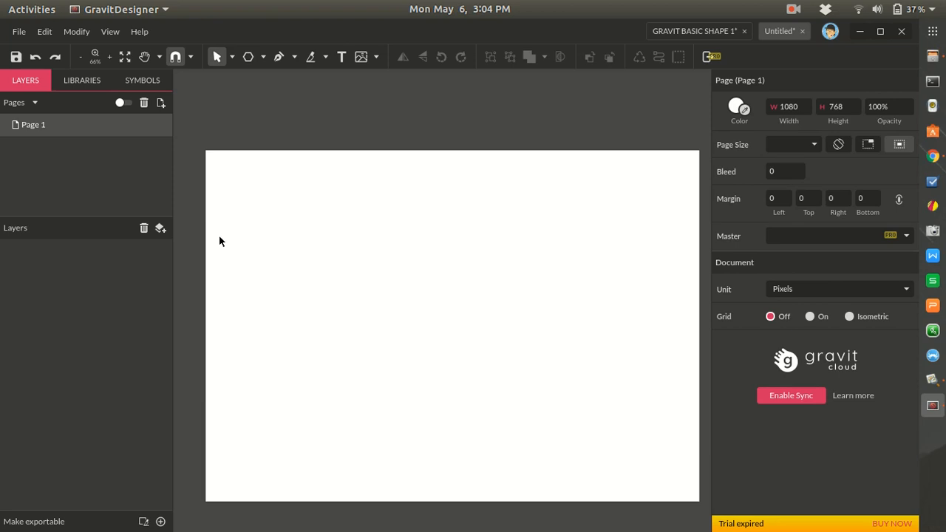
Step: Draw a rectangle about 805 × 327 px across the upper half of the page and deselect it
click(263, 58)
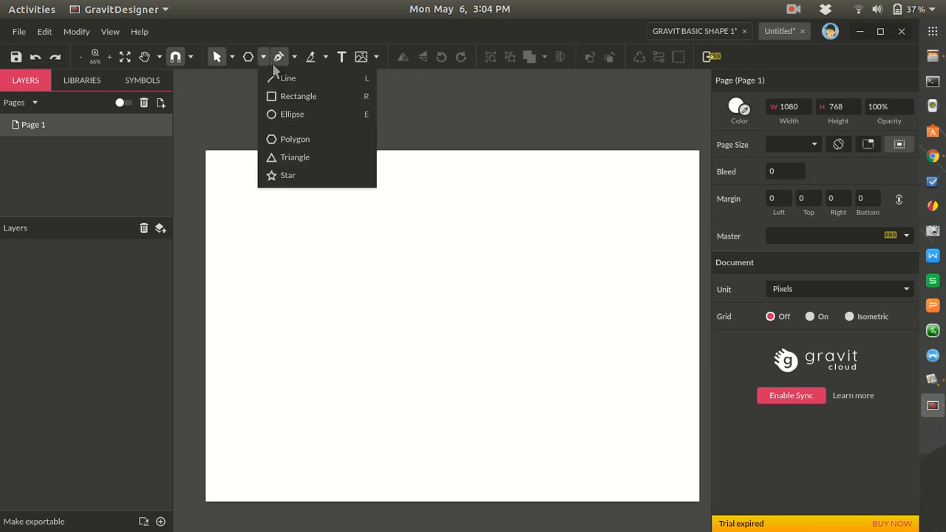
click(303, 96)
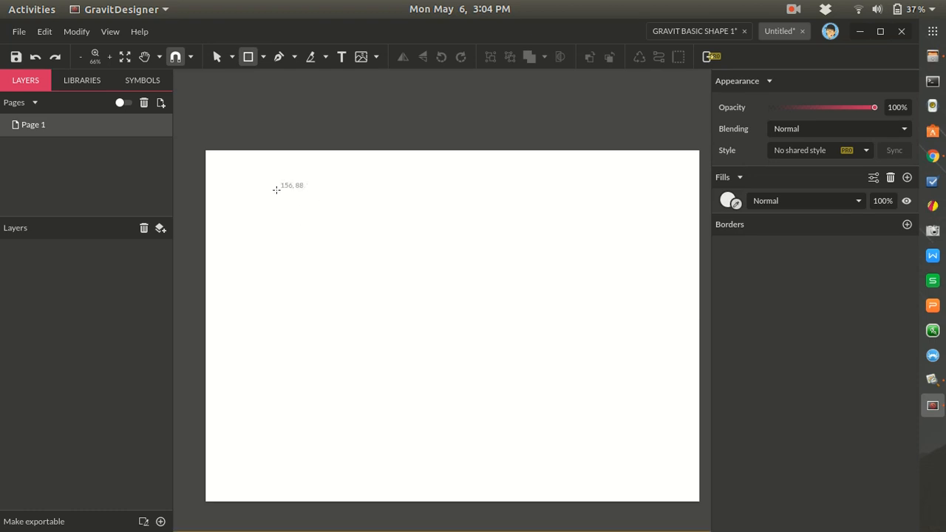
drag(275, 190, 645, 339)
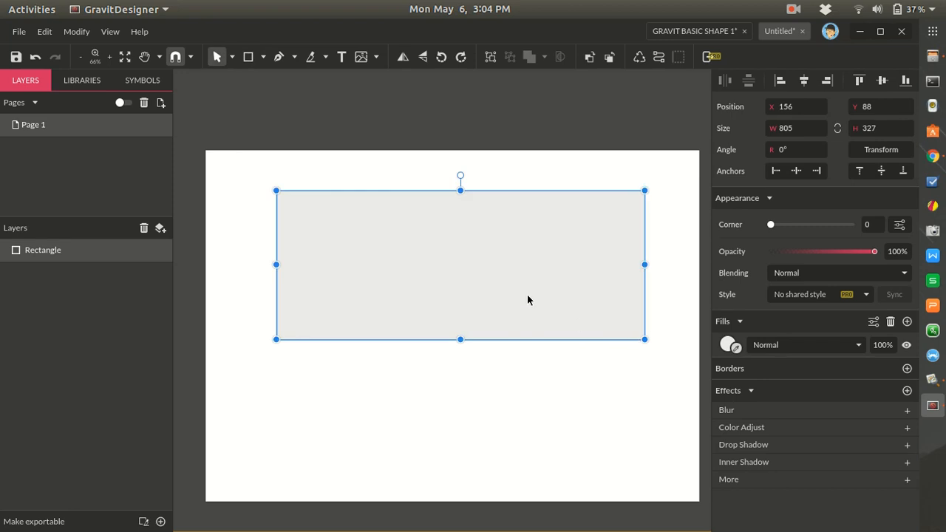
click(463, 102)
click(475, 222)
click(431, 365)
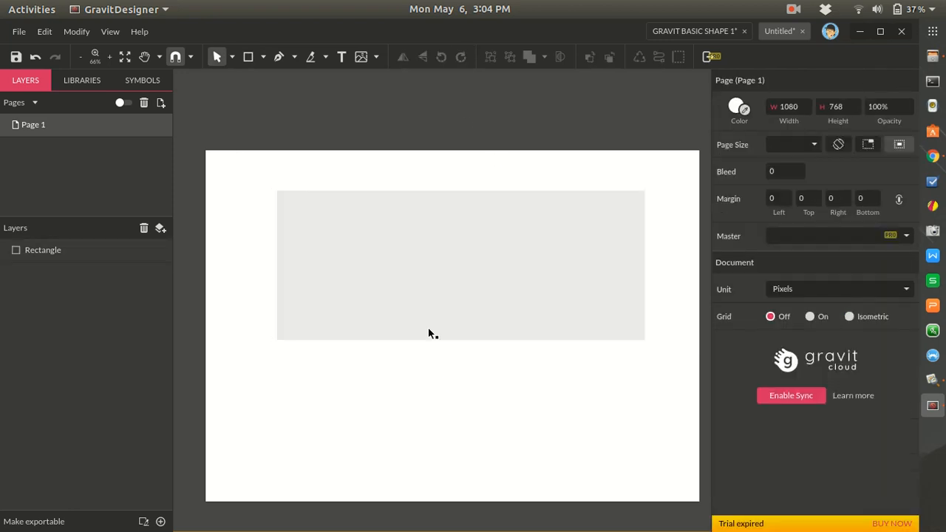
Step: Draw a circle about 182 px in diameter with the Ellipse tool near the page's lower-left corner
click(262, 57)
click(292, 114)
drag(257, 398, 341, 482)
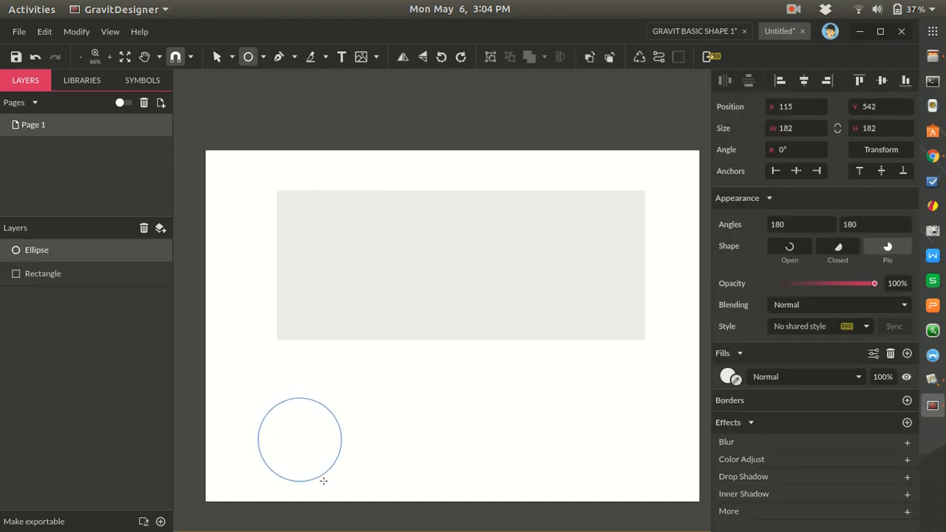
Step: Draw a tilted six-point polygon about 308 × 308 px in the lower middle of the page
click(262, 57)
click(292, 137)
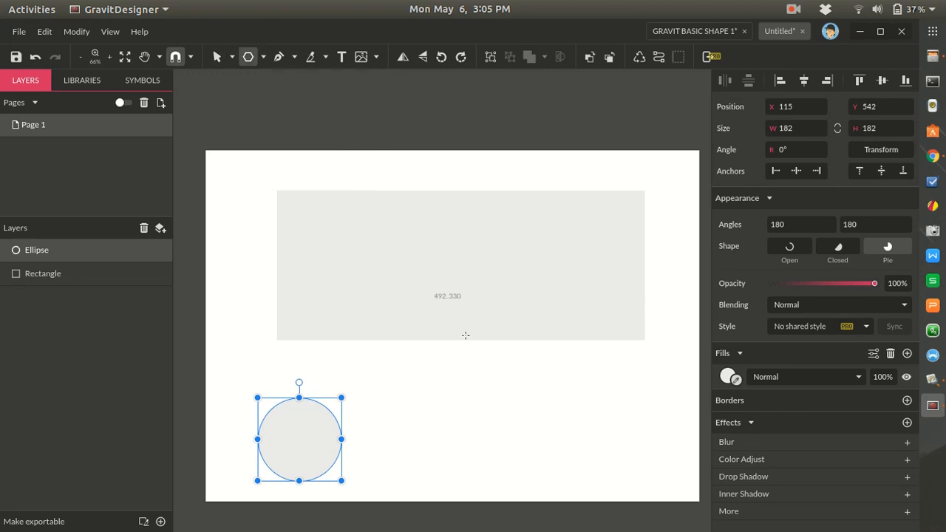
drag(454, 399, 496, 454)
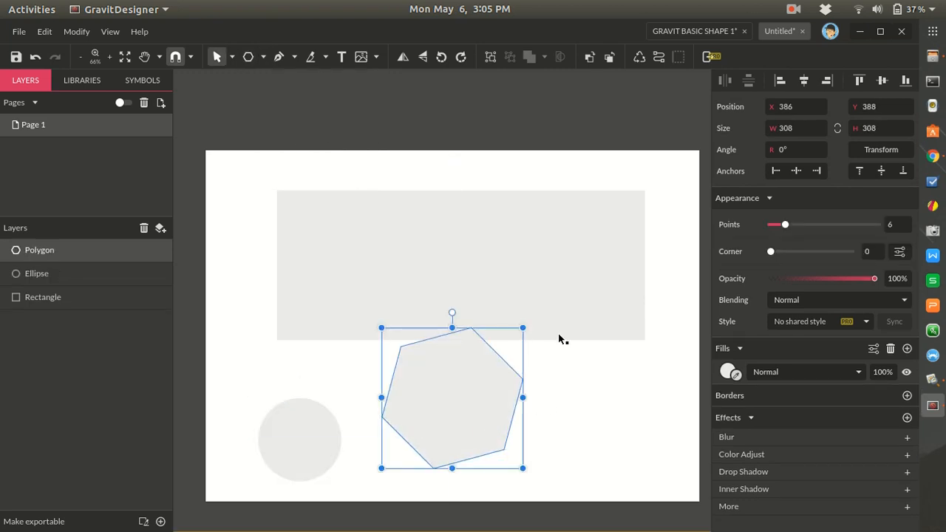
Step: Move the hexagon below the rectangle, the circle to about X 235, Y 476, and the rectangle to about X 161, Y 88
drag(469, 395, 482, 417)
drag(292, 436, 348, 404)
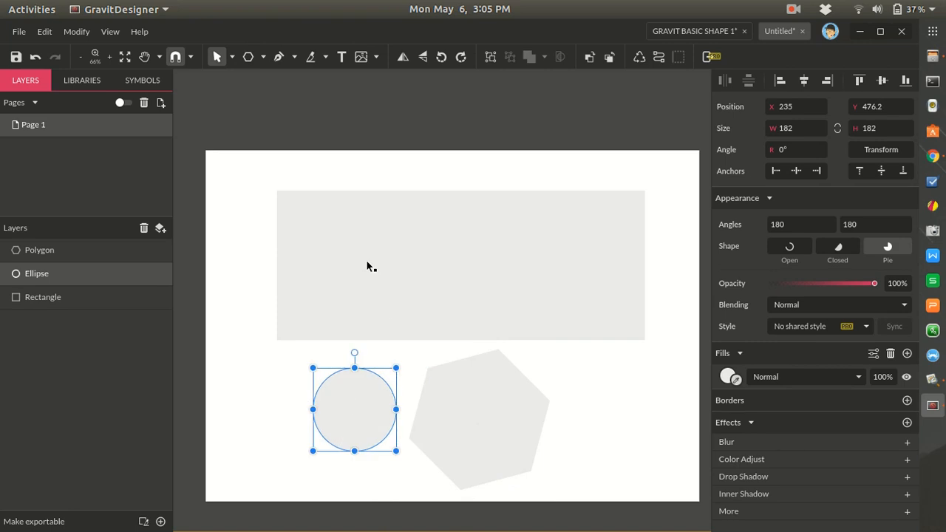
click(320, 214)
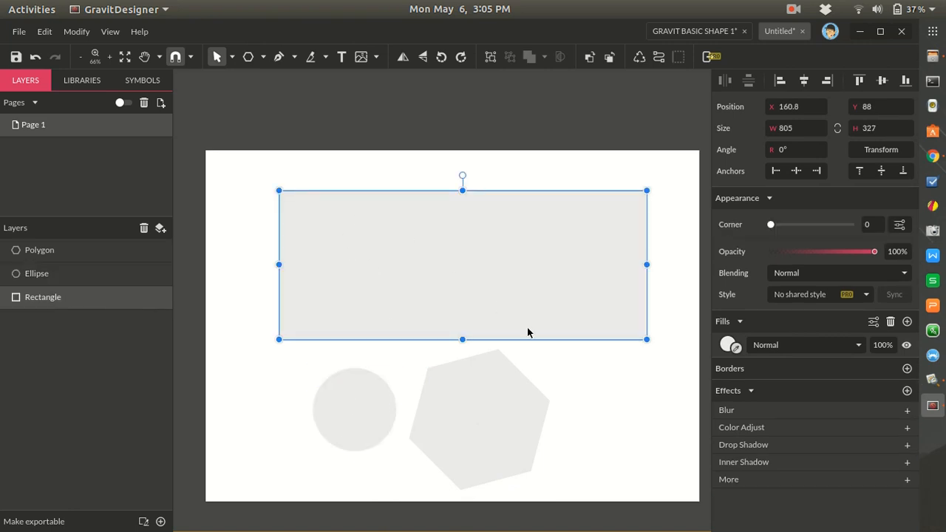
Step: Select the rectangle, hexagon and circle in turn with the Pointer tool to view each shape's properties
click(584, 389)
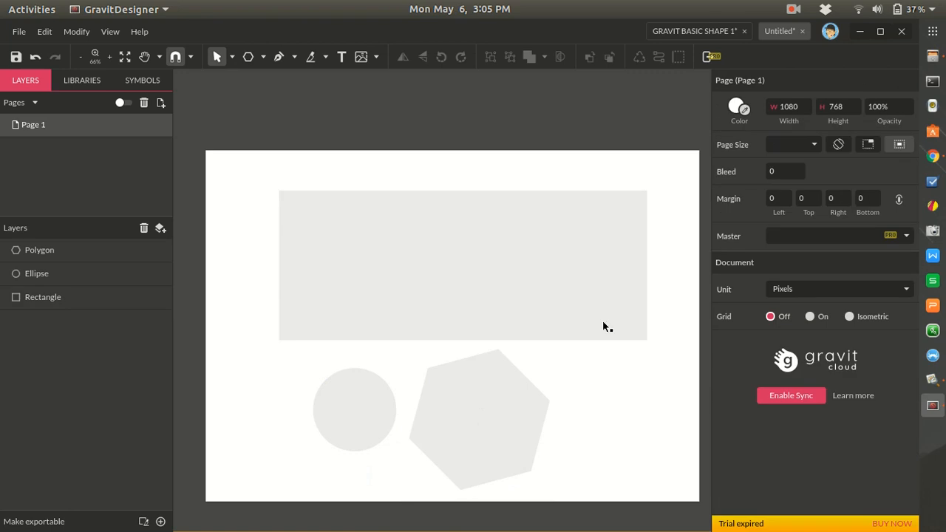
click(592, 246)
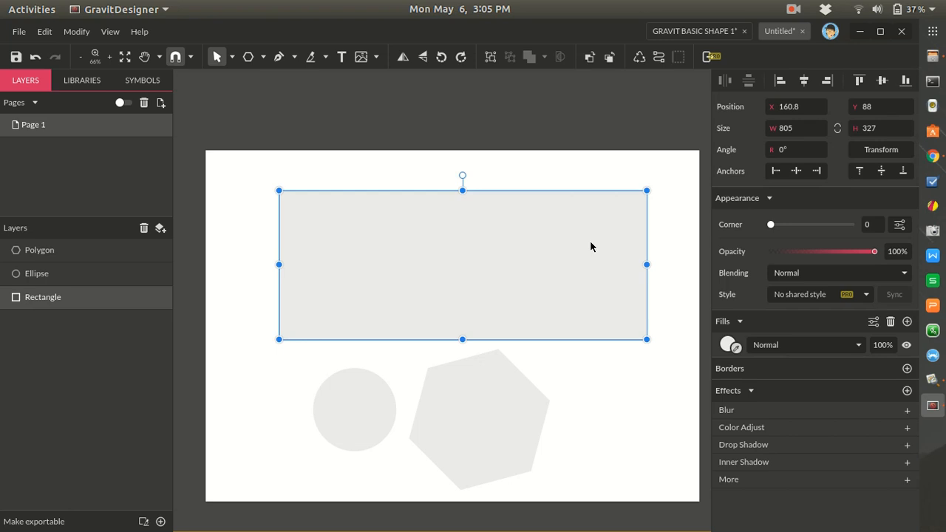
click(629, 382)
click(507, 257)
click(592, 388)
click(564, 270)
click(589, 370)
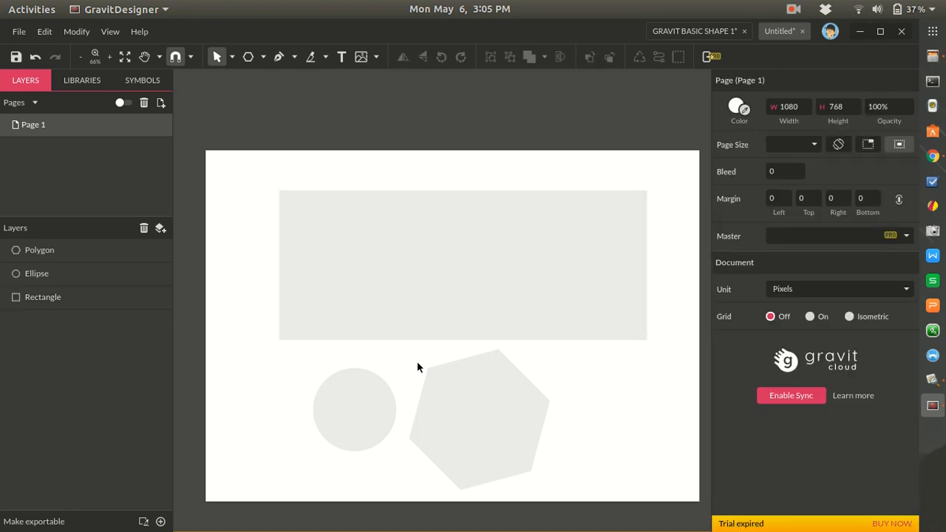
click(439, 403)
click(371, 227)
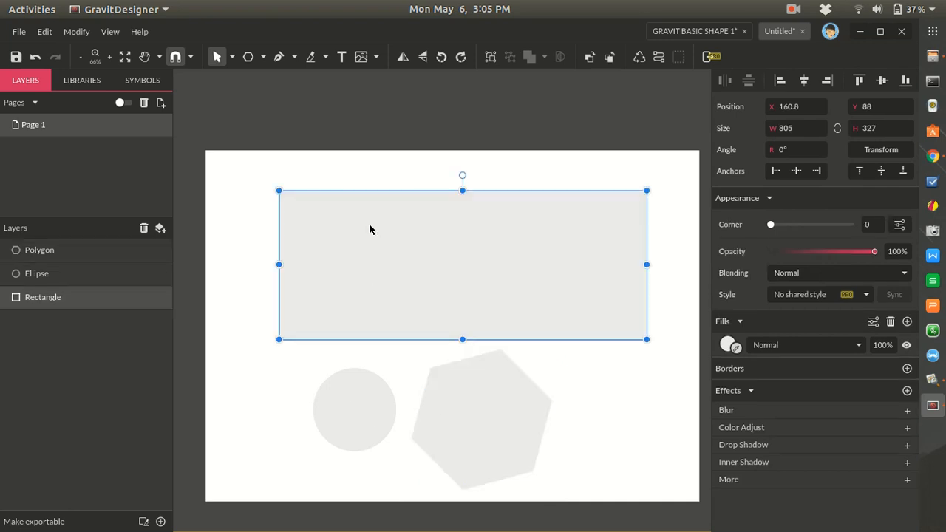
click(482, 426)
click(316, 405)
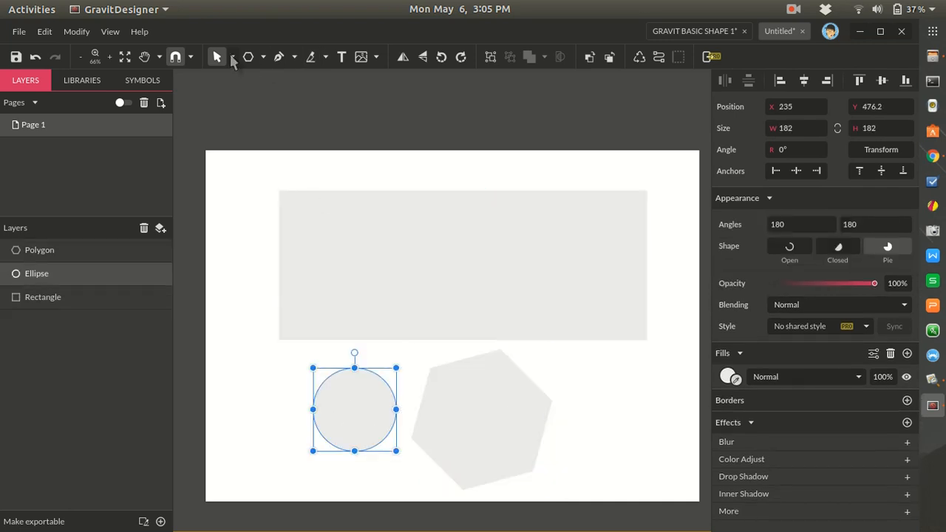
click(232, 57)
click(261, 78)
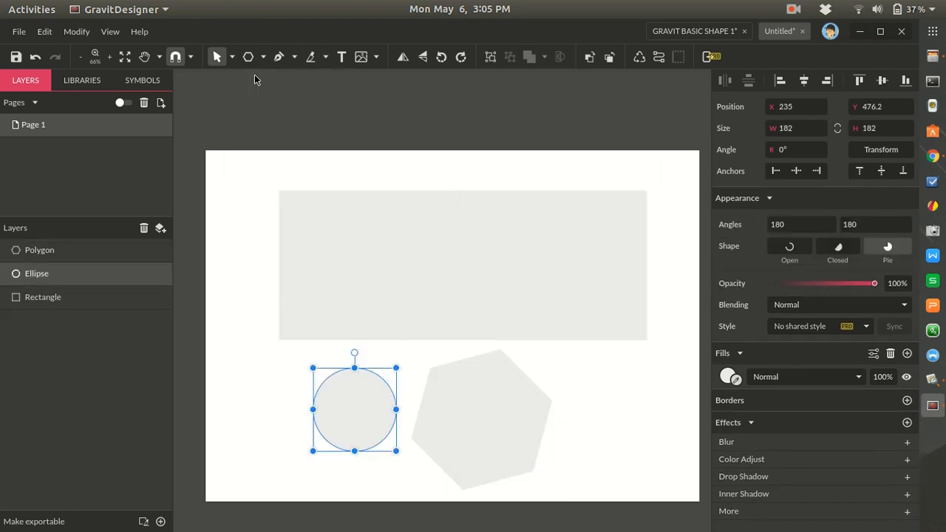
Step: Move the rectangle to about X 166, Y 80, then select the circle, hexagon and rectangle together and deselect them
click(489, 304)
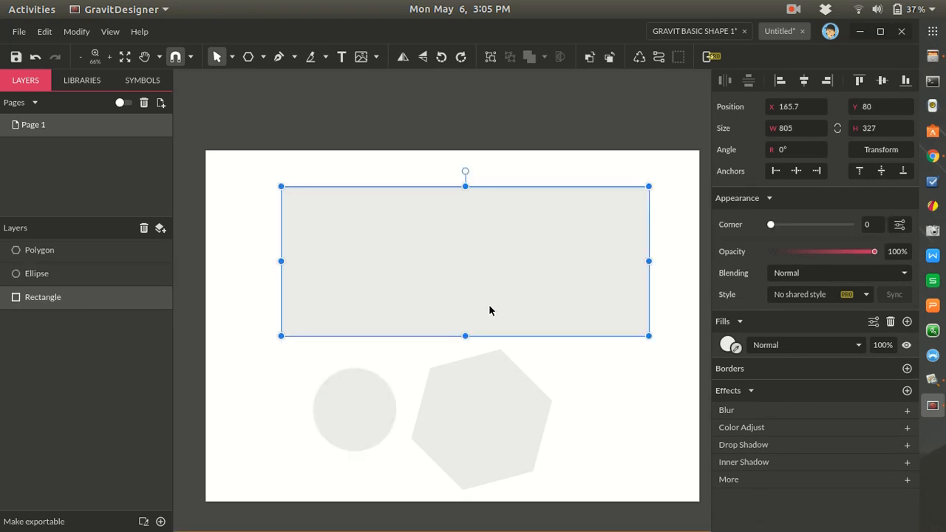
click(482, 381)
click(367, 422)
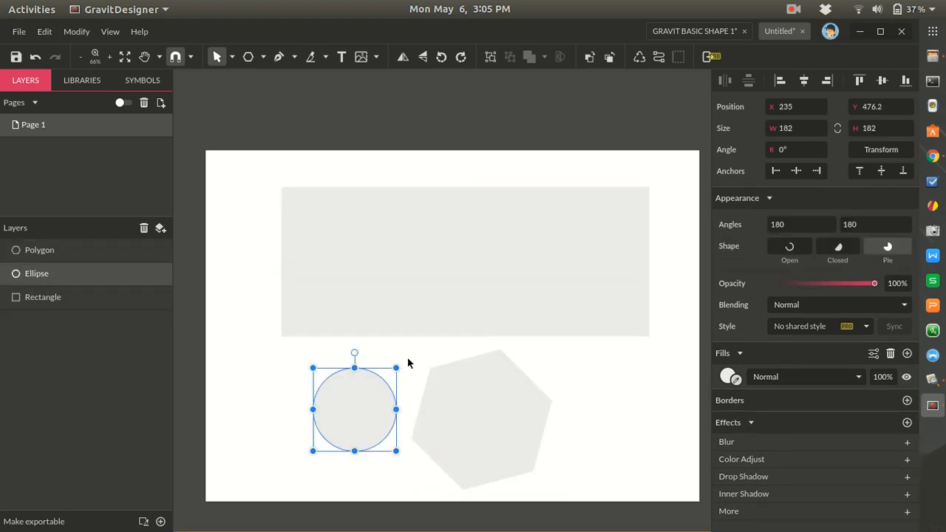
shift+click(455, 404)
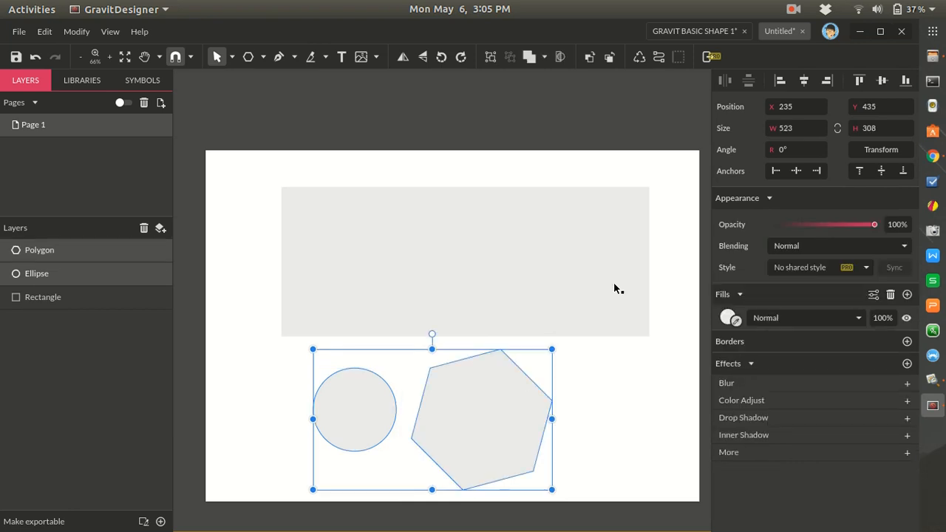
shift+click(616, 238)
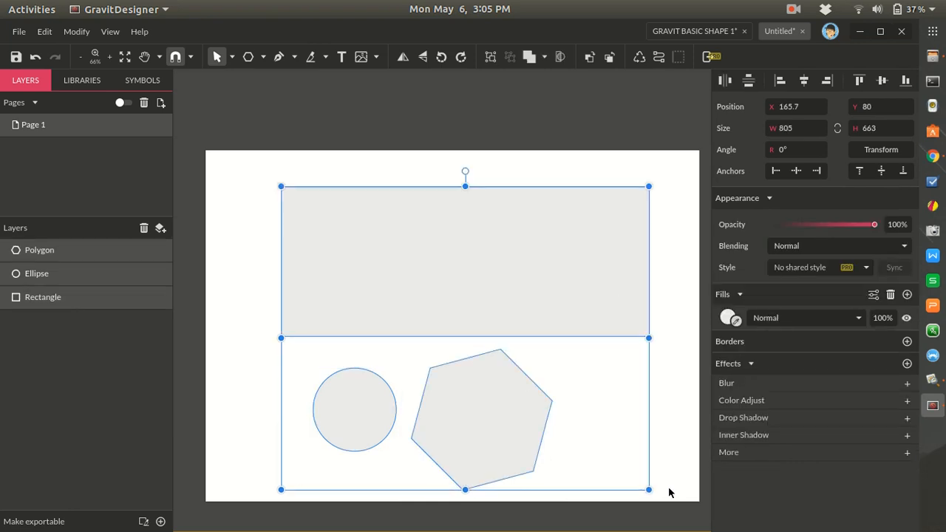
click(644, 342)
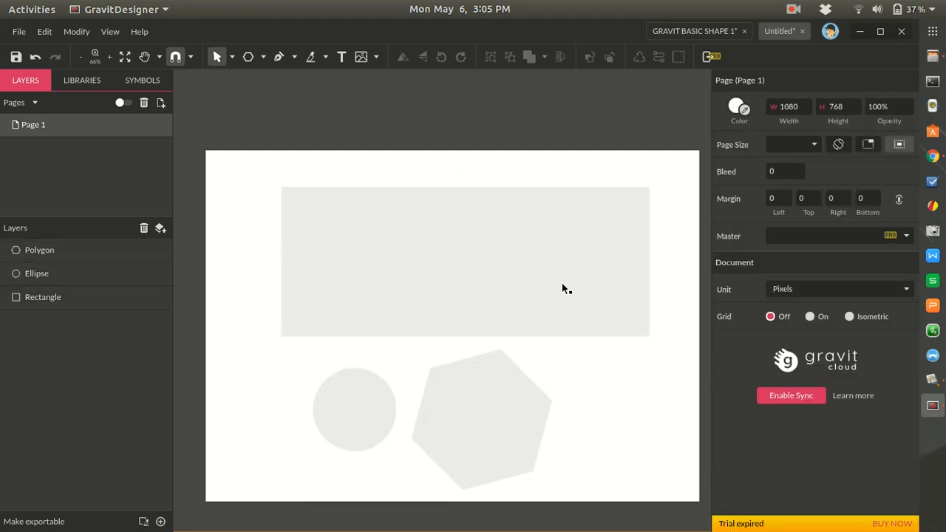
Step: Resize the rectangle from its corner and sides to about 335 × 222 px in the page's upper middle
click(601, 318)
click(483, 410)
click(348, 433)
click(419, 267)
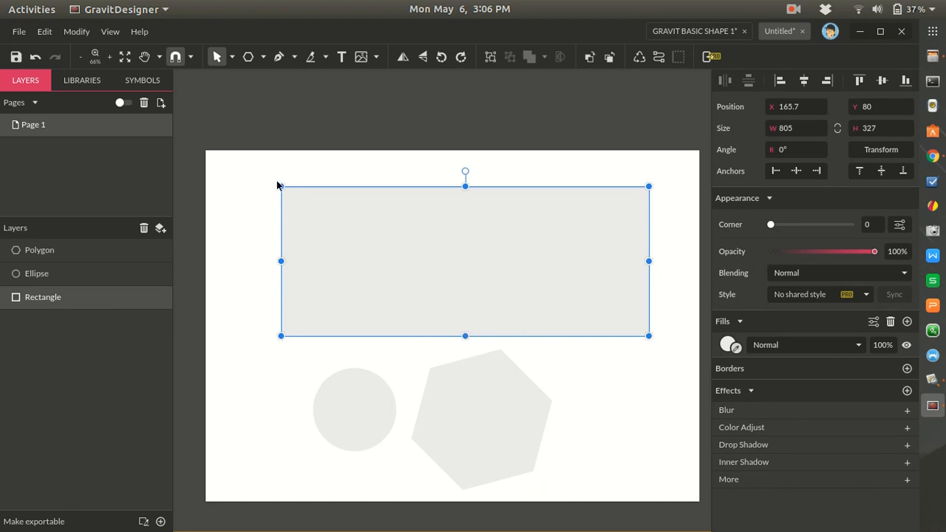
click(662, 185)
click(632, 207)
drag(648, 188, 542, 238)
drag(411, 336, 417, 298)
drag(281, 267, 400, 263)
drag(468, 238, 473, 197)
Step: Move the hexagon to about X 583, Y 350 and scale it down from its corner
click(682, 345)
drag(486, 446, 582, 444)
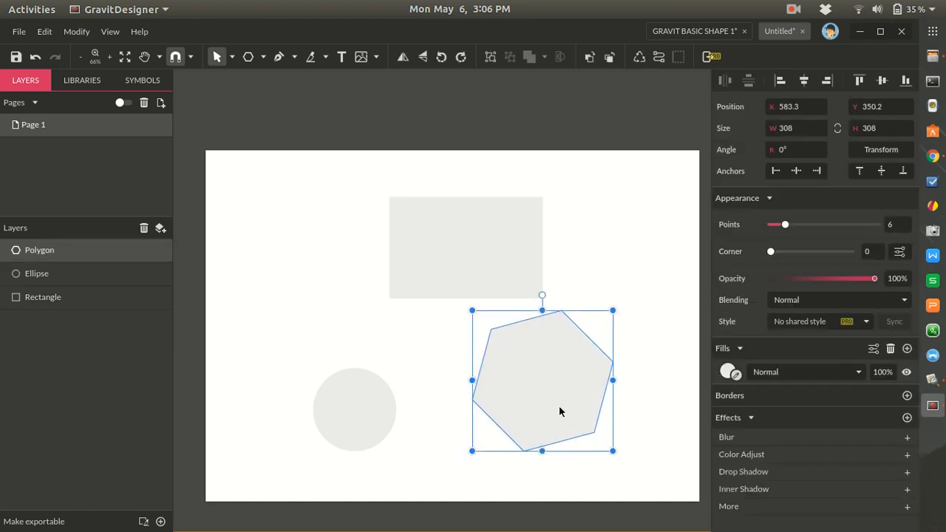
drag(613, 457, 563, 405)
Step: Enlarge the circle to about 240 px in diameter and place it at about X 161, Y 282
click(376, 424)
drag(402, 445, 410, 374)
drag(366, 339, 343, 353)
Step: Resize the hexagon to about 276 × 276 px at about X 620, Y 368, rotate it to about 18.3° and deselect it
drag(516, 353, 568, 362)
drag(524, 409, 488, 445)
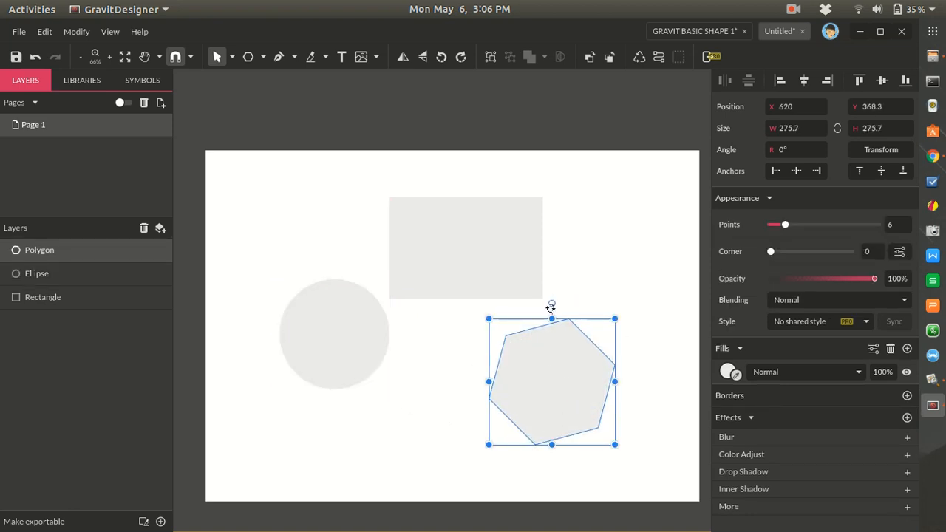
drag(551, 304, 529, 320)
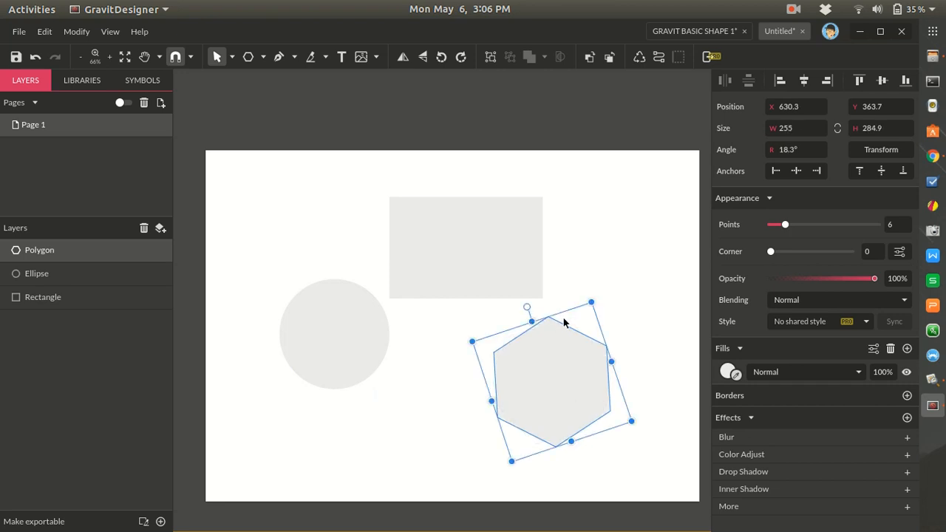
click(624, 296)
click(619, 383)
click(674, 320)
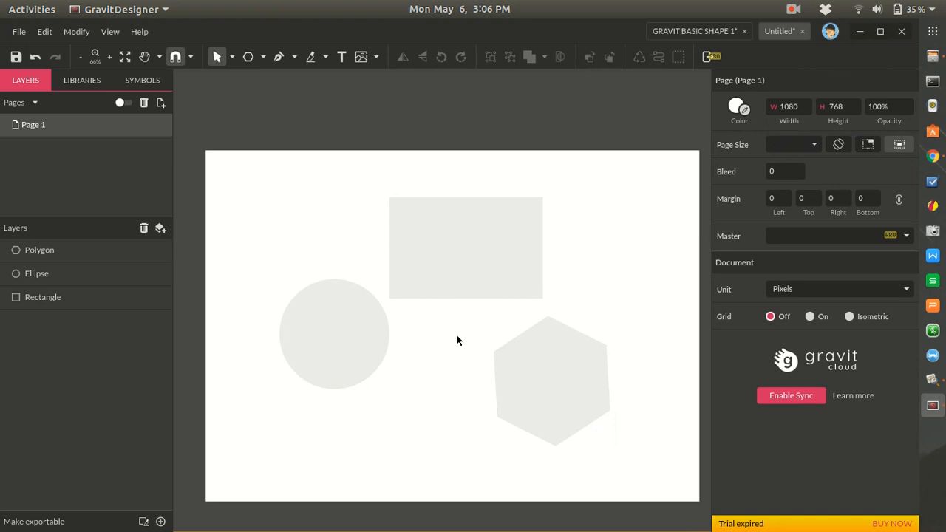
scroll(456, 334, up, 2)
scroll(457, 334, down, 2)
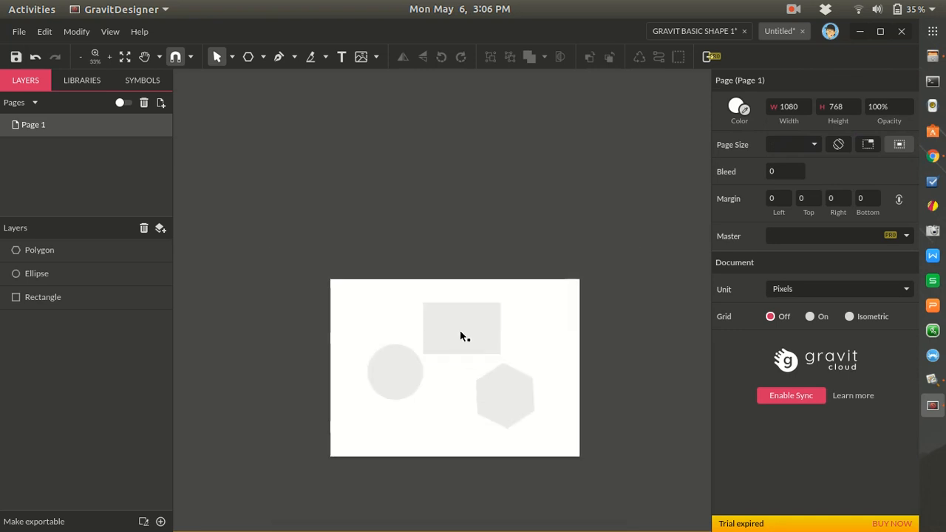
scroll(460, 330, up, 2)
scroll(460, 330, up, 1)
scroll(460, 330, down, 2)
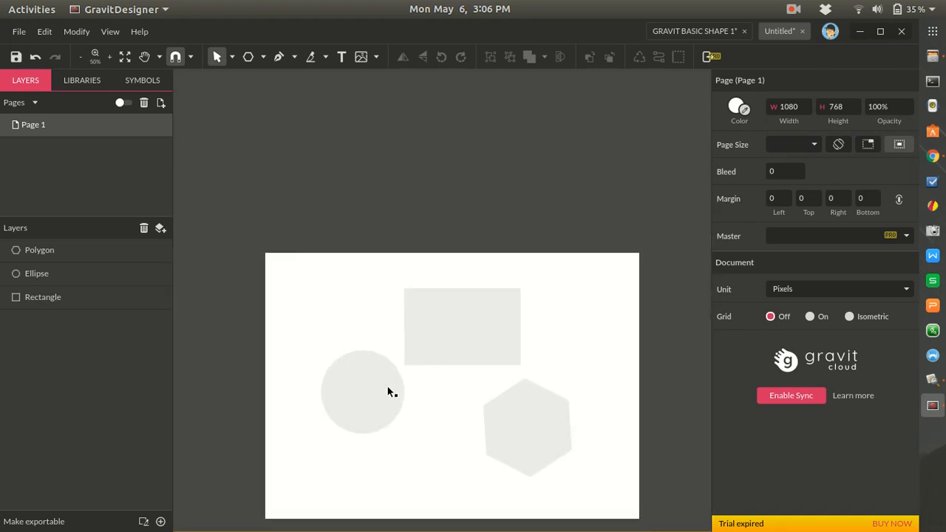
click(455, 347)
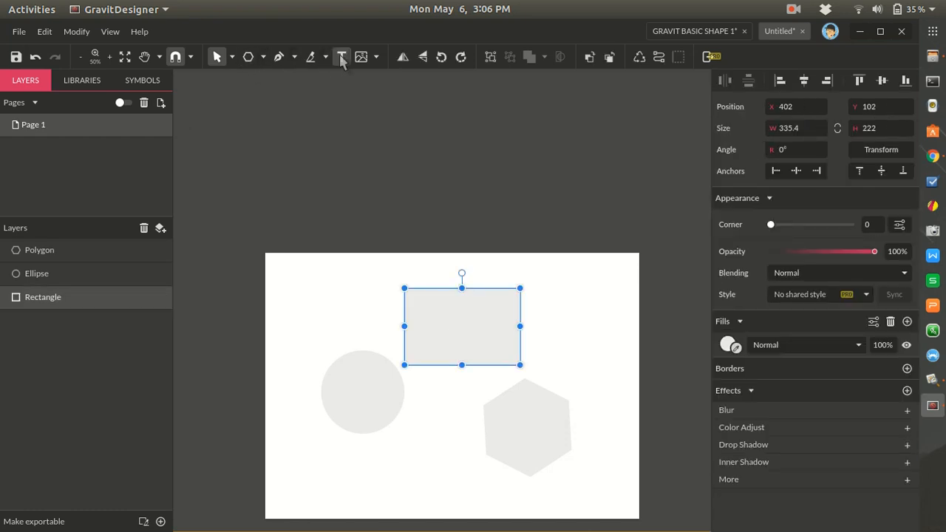
click(358, 284)
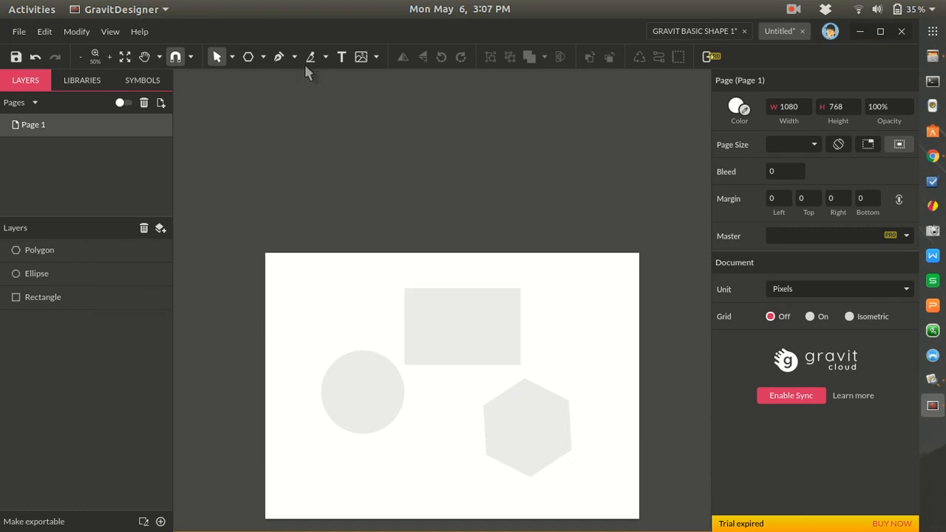
Step: Draw a five-point star about 102 × 105 px in the page's upper-left corner and move it to about X 59, Y 102
click(249, 57)
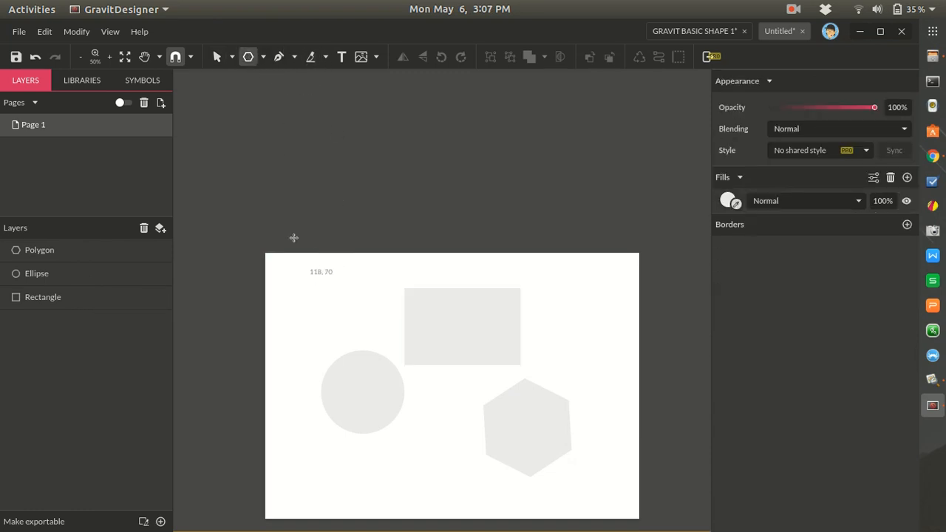
click(264, 57)
click(295, 178)
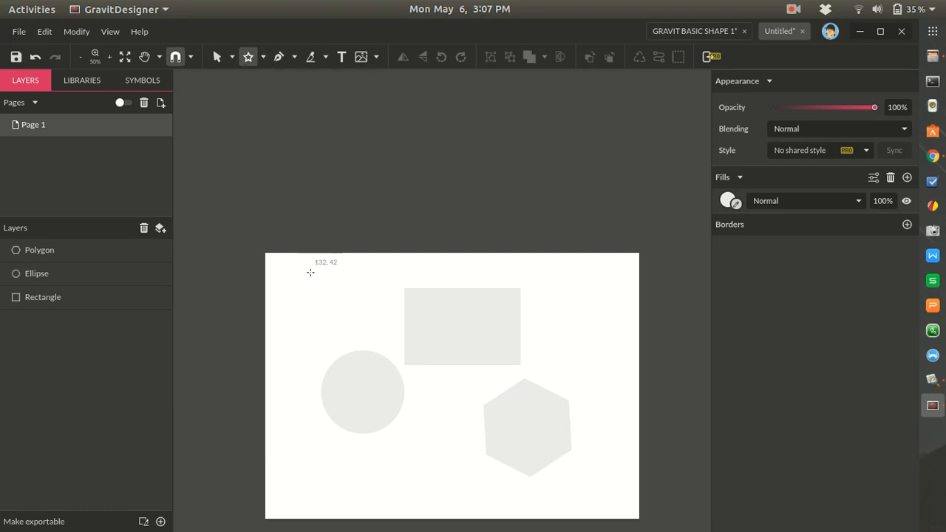
mouse_move(290, 291)
mouse_down()
mouse_move(311, 292)
mouse_move(332, 331)
mouse_move(290, 281)
mouse_up()
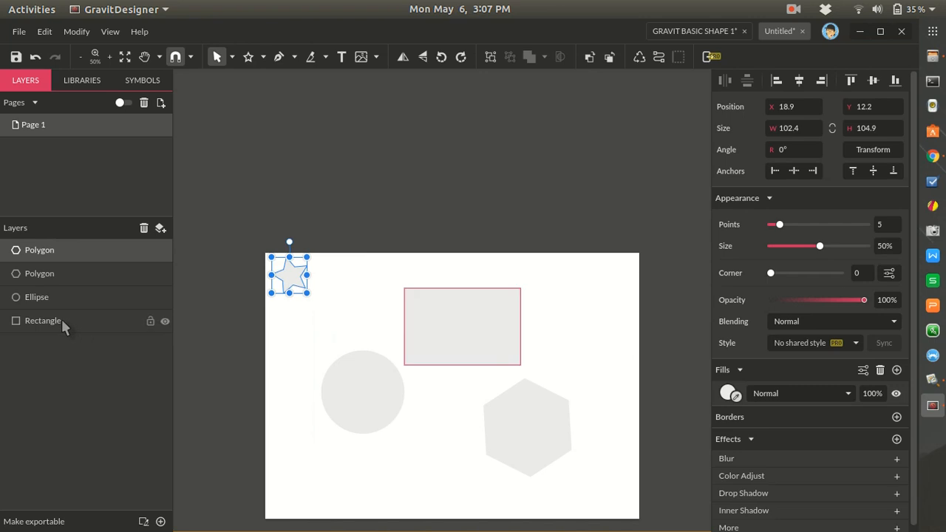
drag(293, 277, 307, 307)
click(95, 253)
click(294, 307)
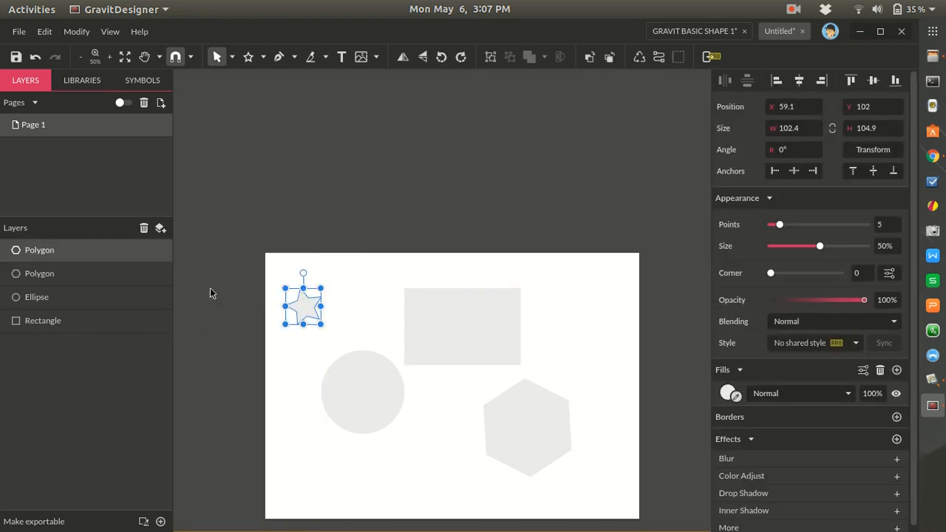
Step: Select the rectangle, circle and hexagon in turn to match each shape with its layer
click(455, 344)
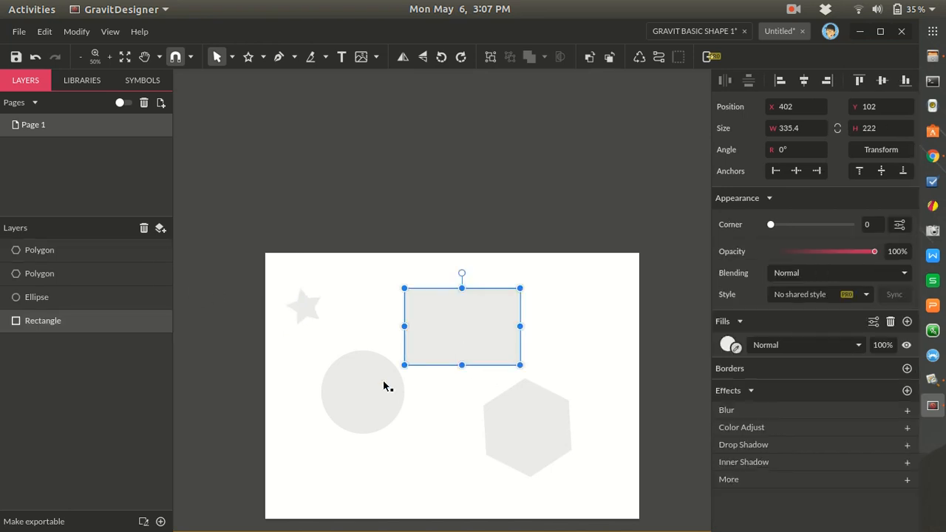
click(345, 391)
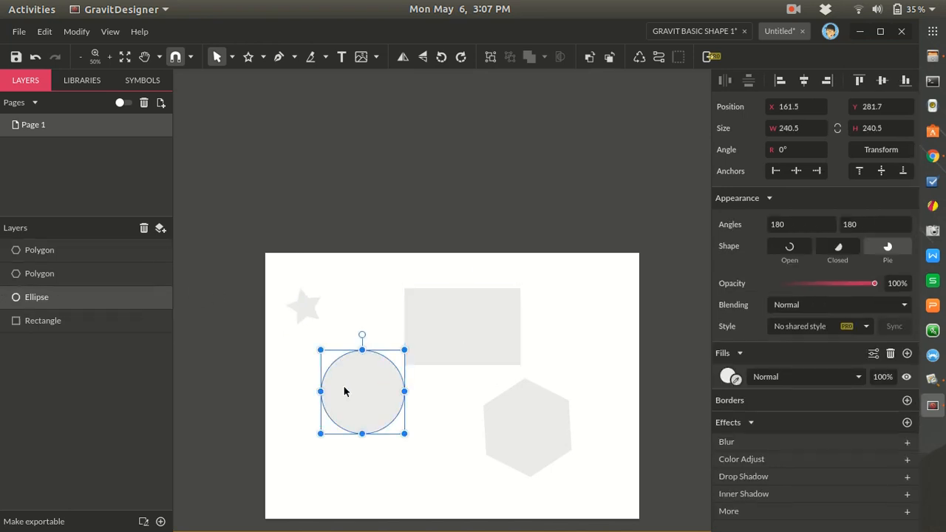
click(536, 427)
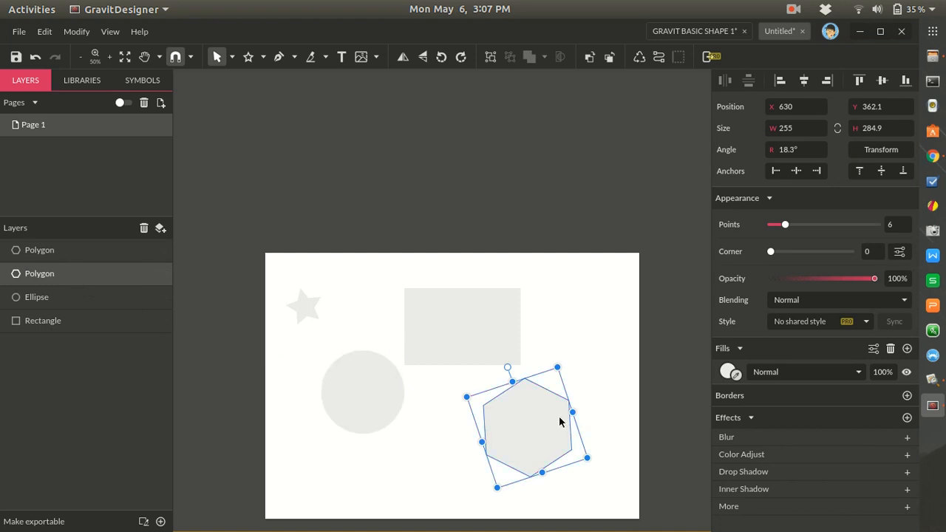
click(456, 420)
Step: Rename the hexagon's layer to "Hexagon" and deselect the shape
click(532, 441)
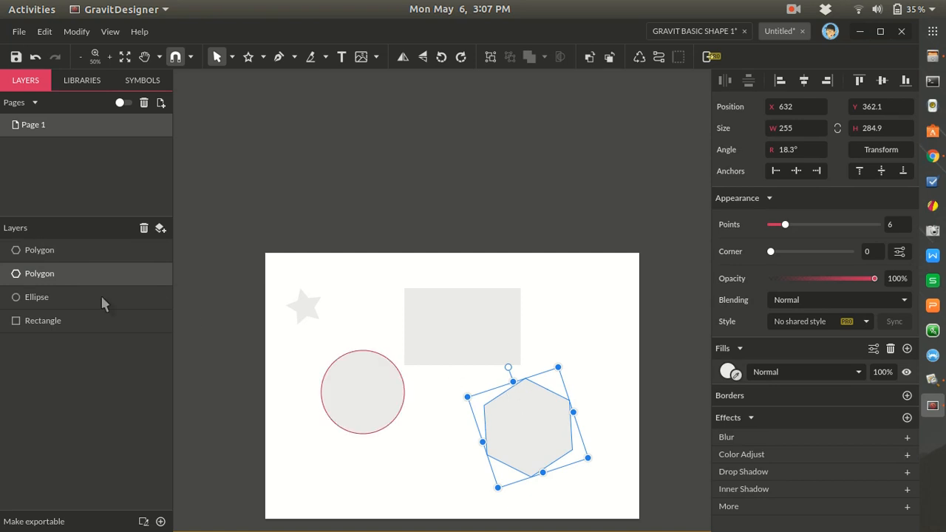
double_click(48, 275)
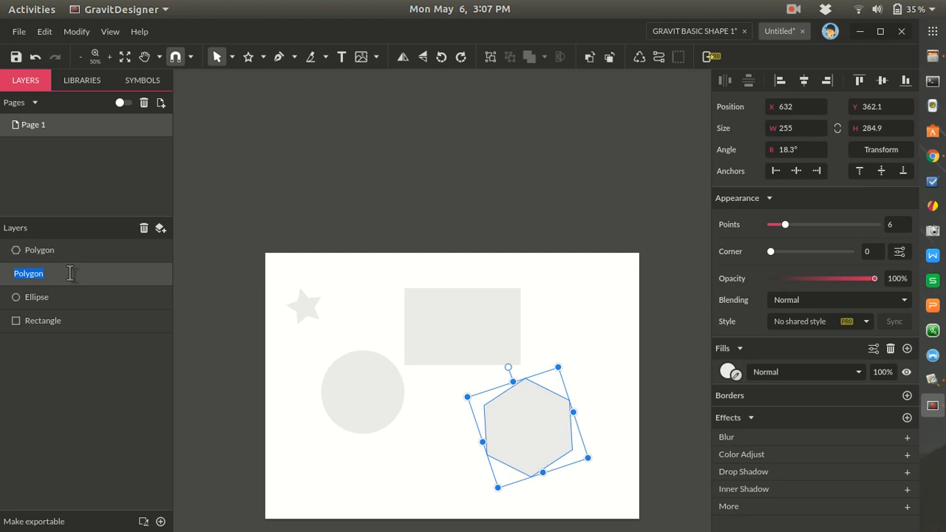
text(hRC)
key(BackSpace)
key(BackSpace)
key(BackSpace)
text(hEC)
key(BackSpace)
key(BackSpace)
key(BackSpace)
text(Hexagon)
click(361, 510)
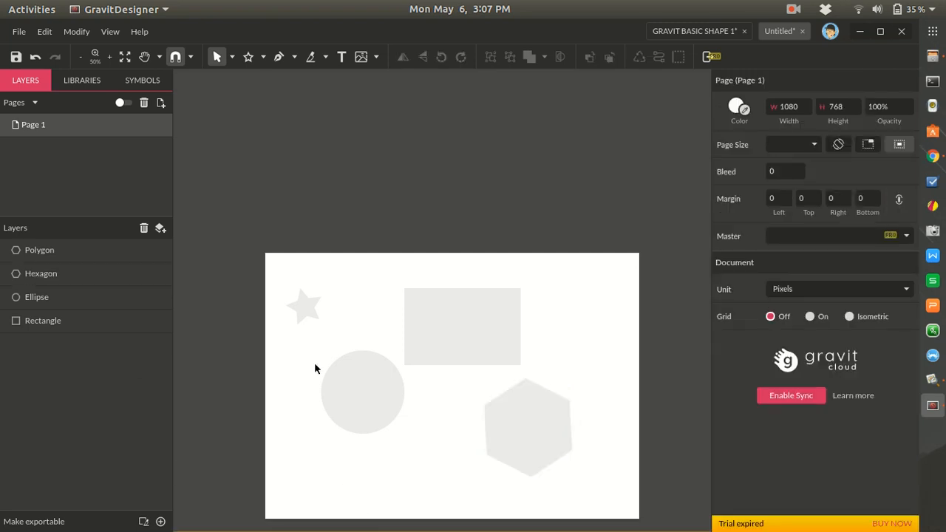
Step: Rename the star's layer to "star" and move the star to about X 145, Y 102
click(311, 310)
double_click(47, 245)
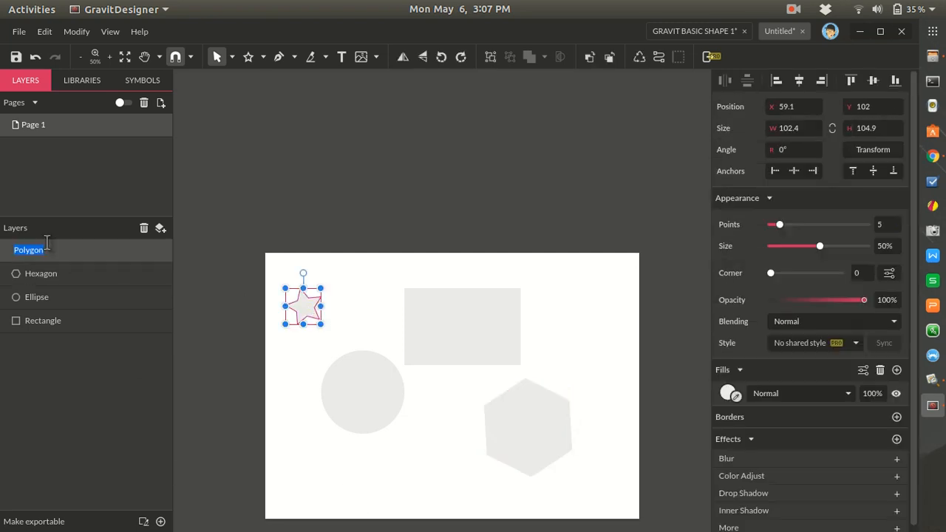
text(s)
drag(303, 310, 340, 303)
click(396, 254)
scroll(371, 250, up, 1)
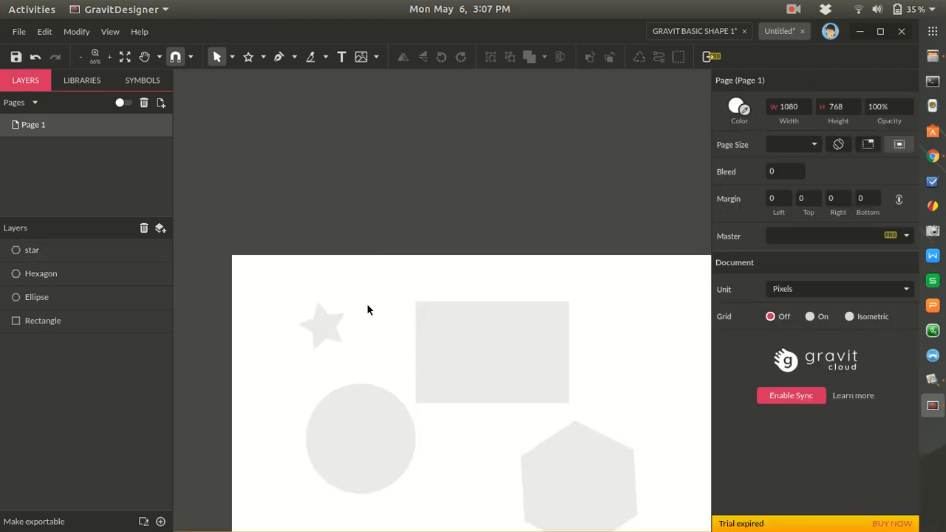
scroll(368, 306, down, 2)
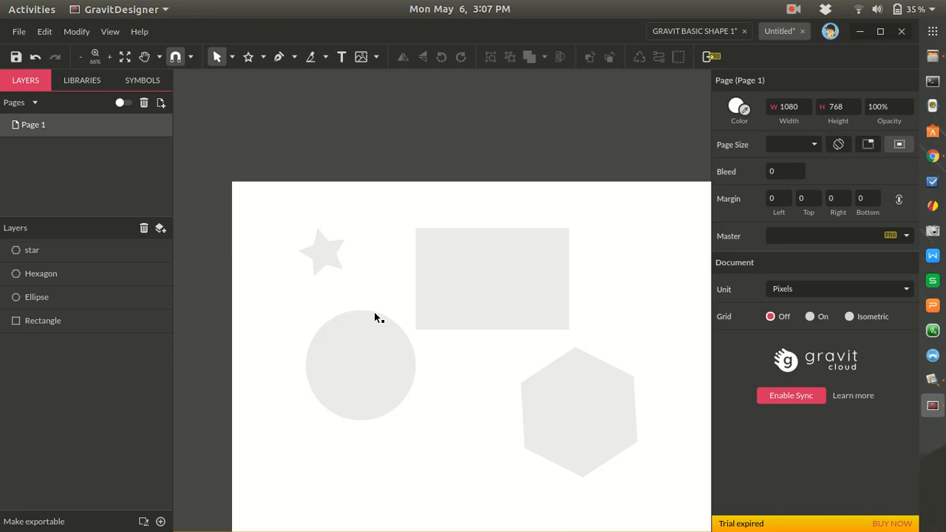
click(323, 257)
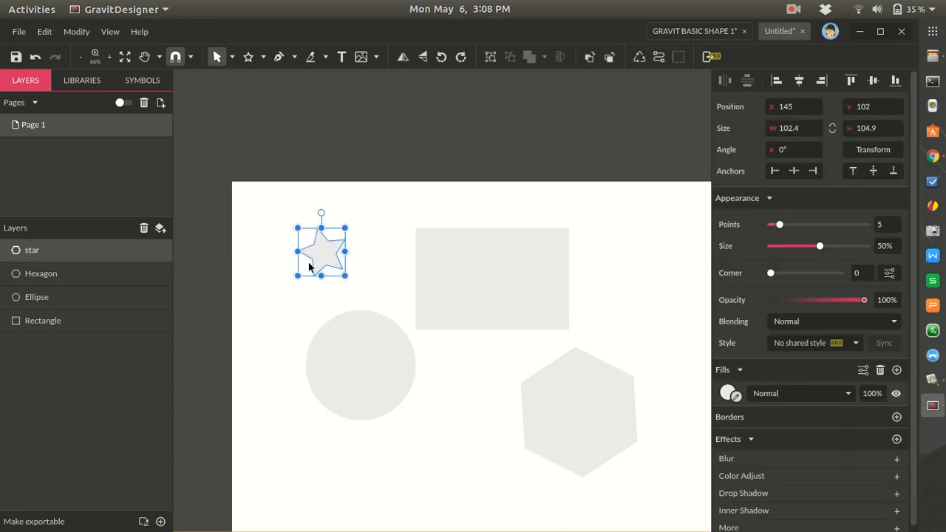
click(438, 161)
click(336, 263)
click(429, 213)
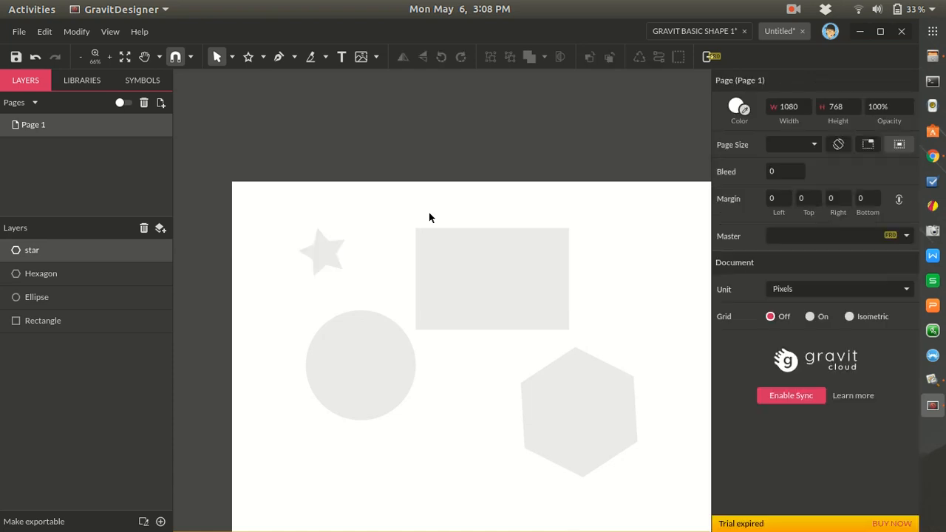
Step: Enlarge the star to about 190 × 195 px and move it to about X 122, Y 87
click(325, 250)
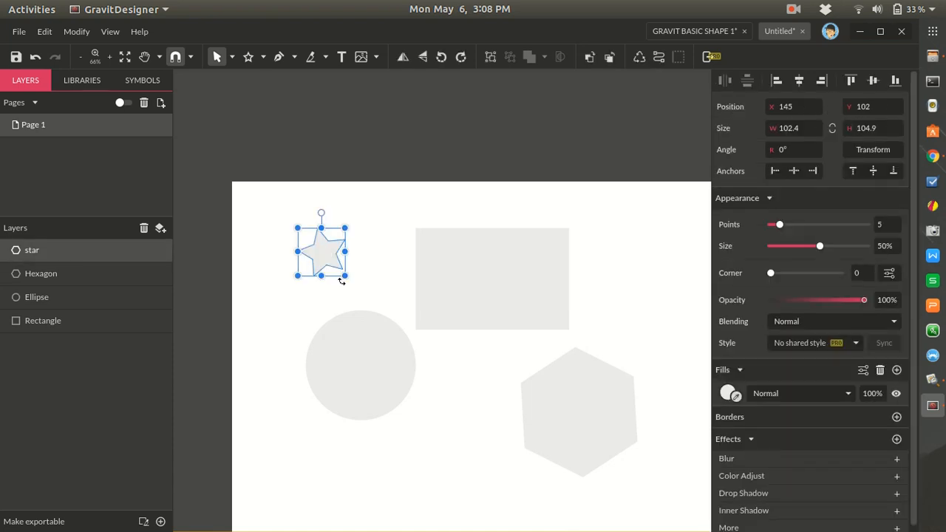
drag(344, 275, 385, 317)
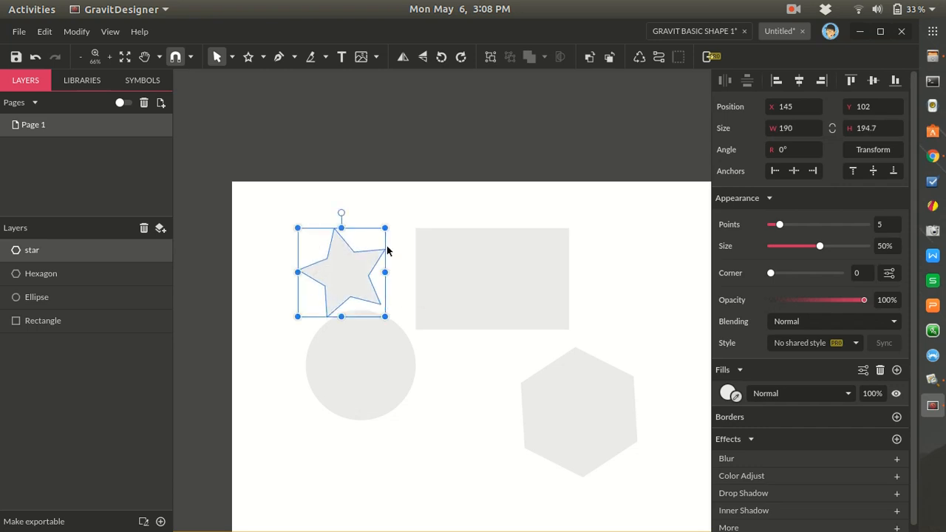
click(400, 188)
drag(369, 268, 340, 267)
click(366, 182)
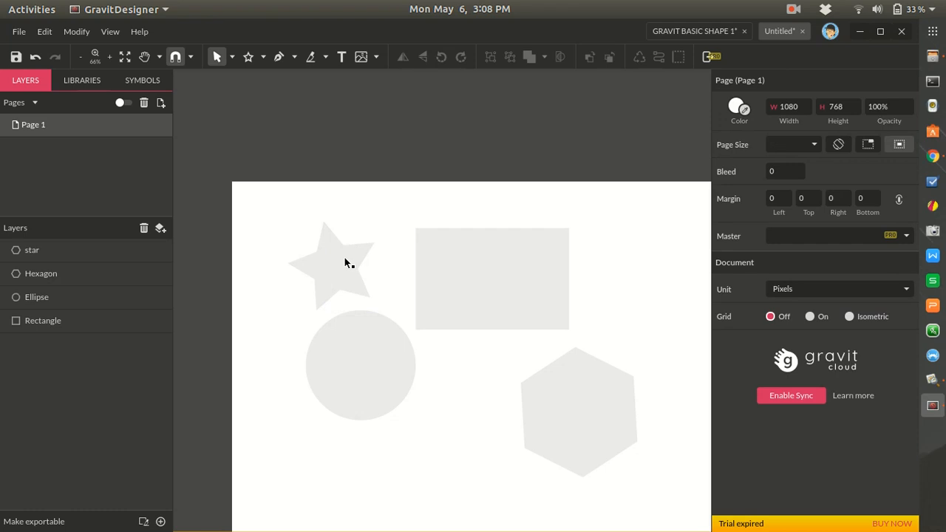
Step: Examine the star's colour fill options, including the hue range and the swatches
click(345, 262)
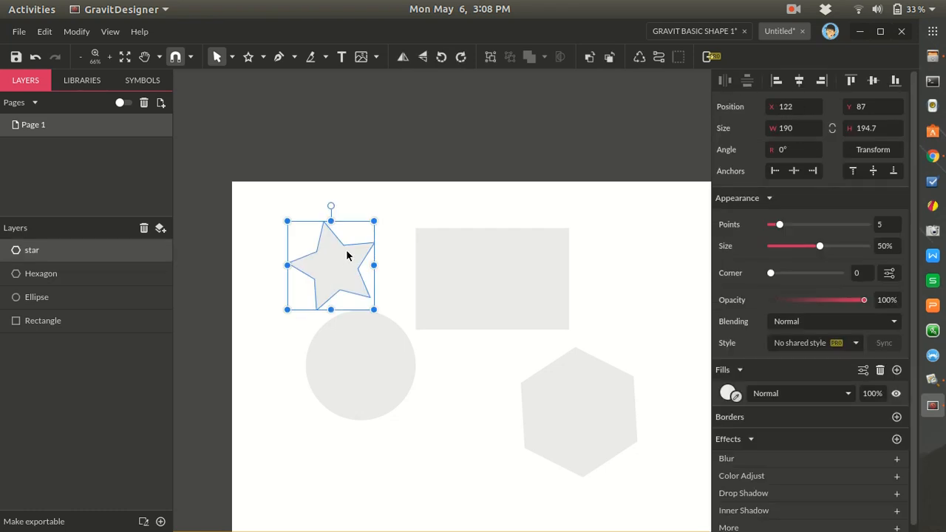
click(232, 57)
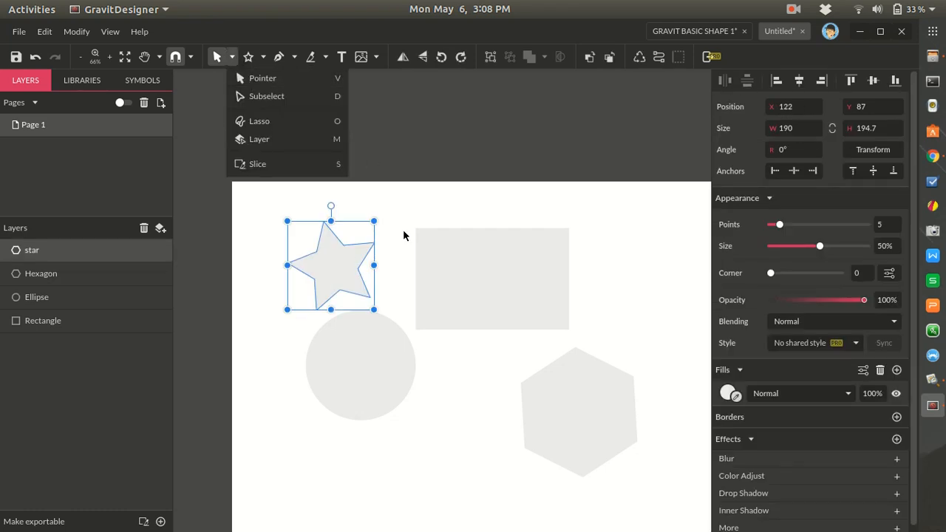
click(342, 279)
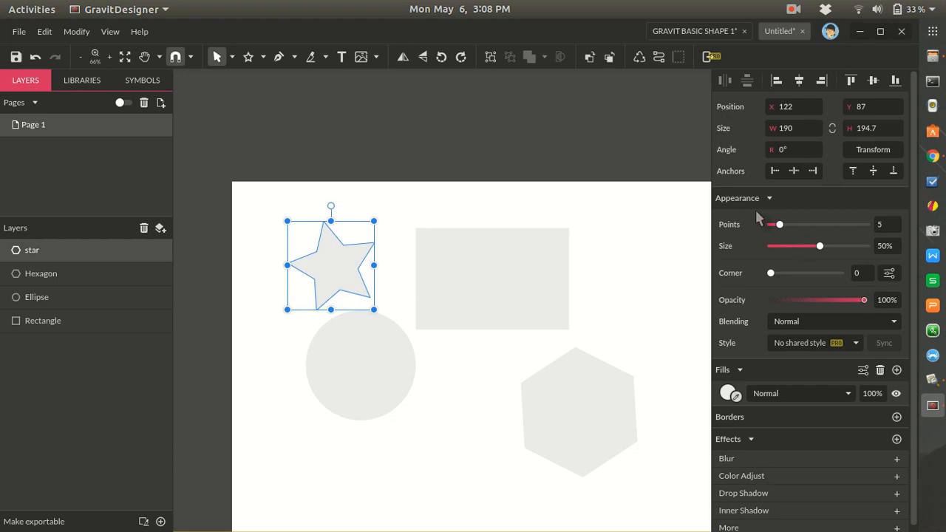
scroll(800, 289, down, 1)
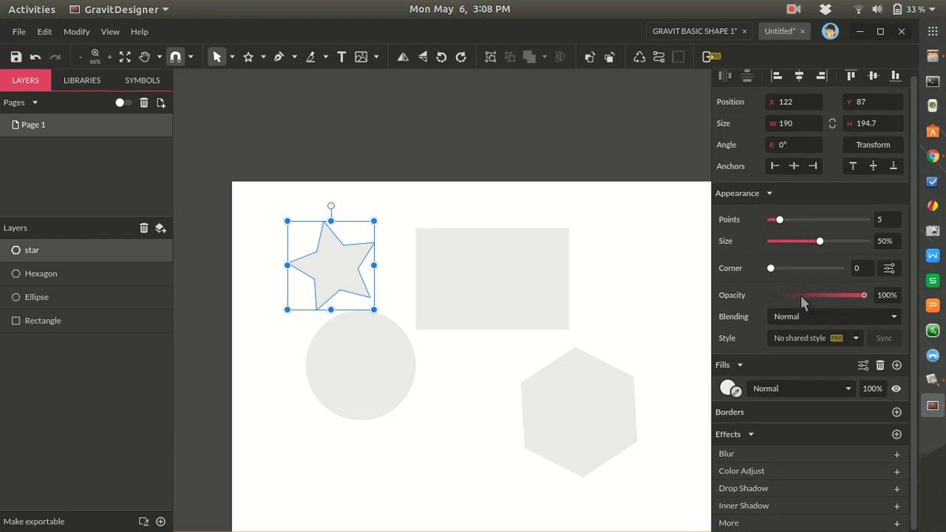
click(729, 389)
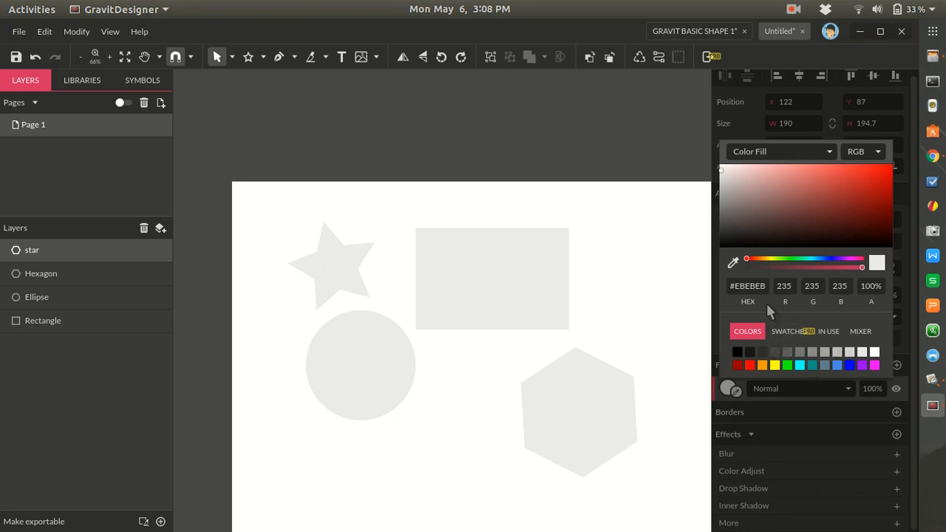
drag(750, 266, 773, 285)
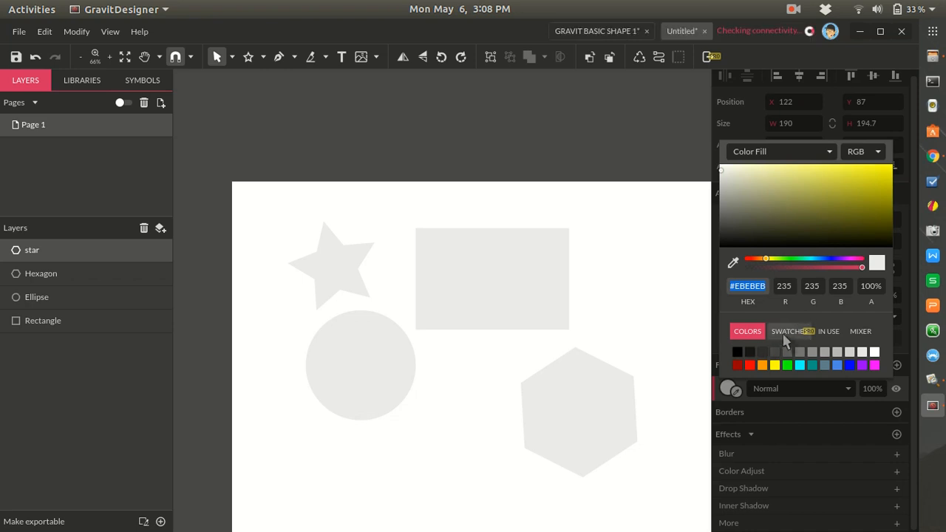
click(773, 338)
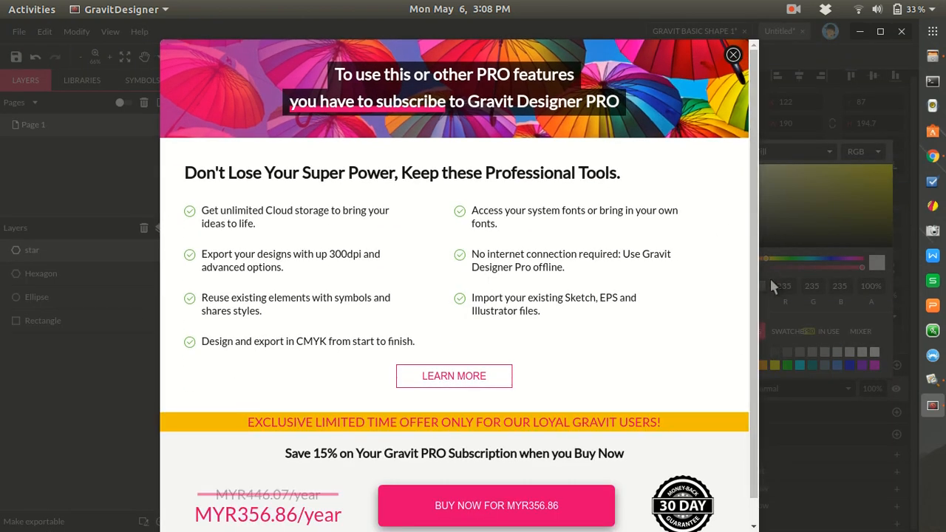
click(733, 55)
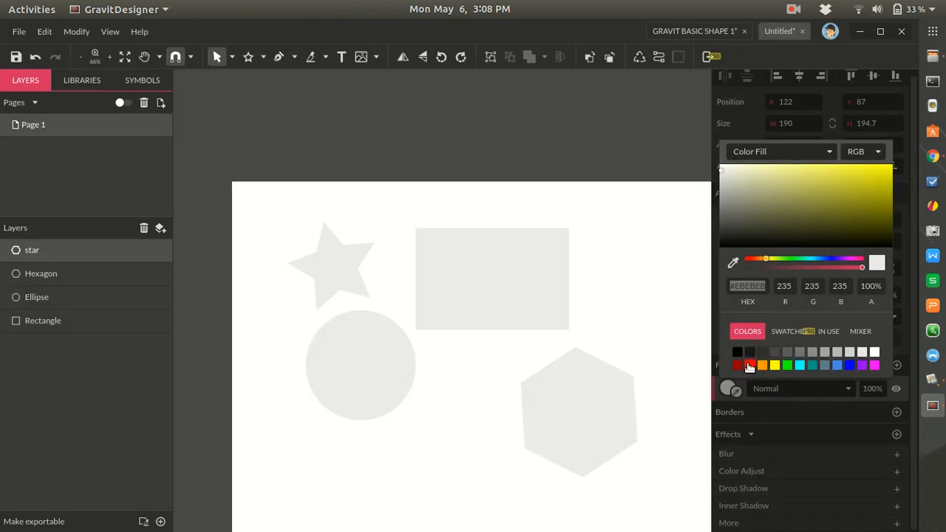
Step: Fill the star with yellow (#FFFF00)
click(352, 270)
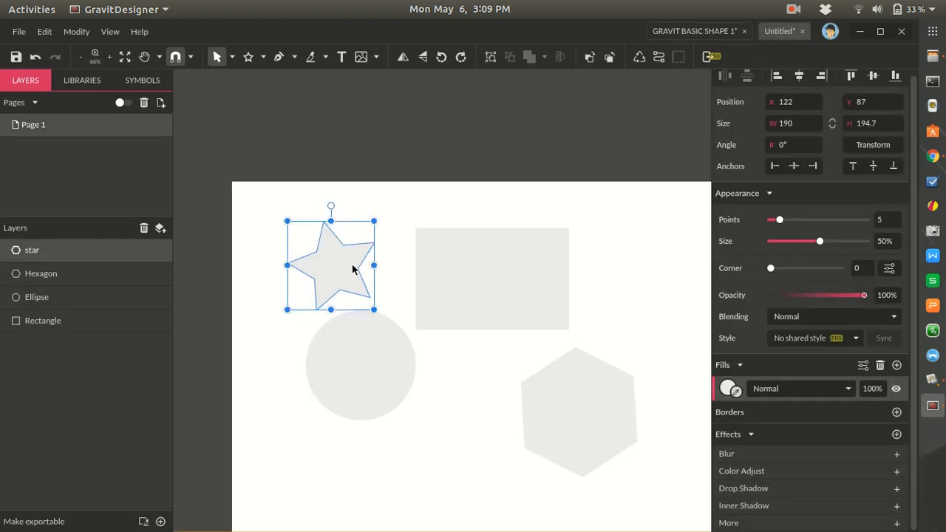
click(729, 388)
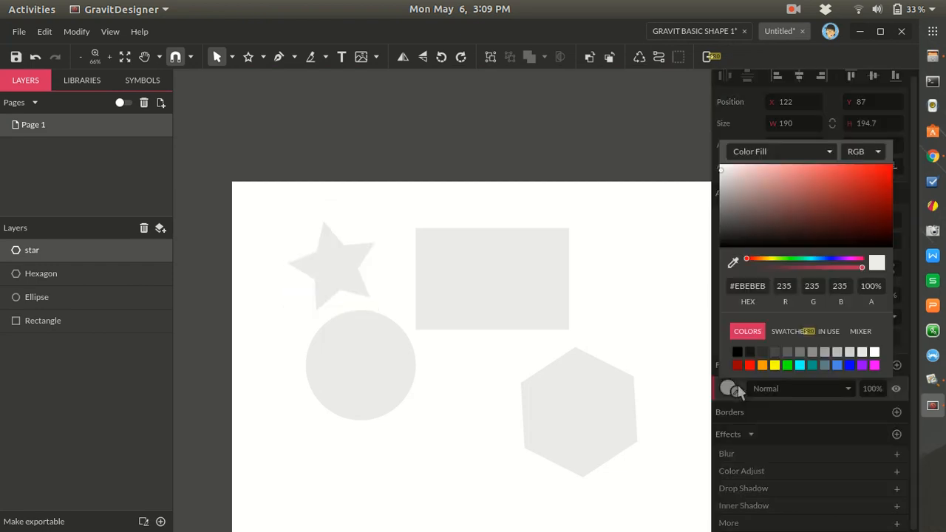
click(775, 365)
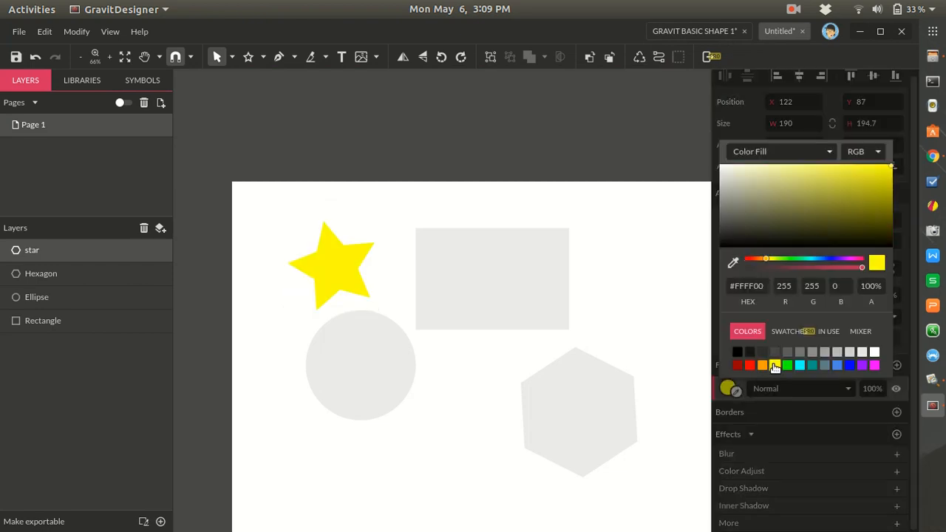
click(658, 295)
Step: Move the yellow star to about X 92, Y 61 and deselect it
mouse_move(323, 260)
mouse_down()
mouse_move(314, 251)
mouse_move(335, 247)
mouse_up()
click(401, 217)
click(340, 246)
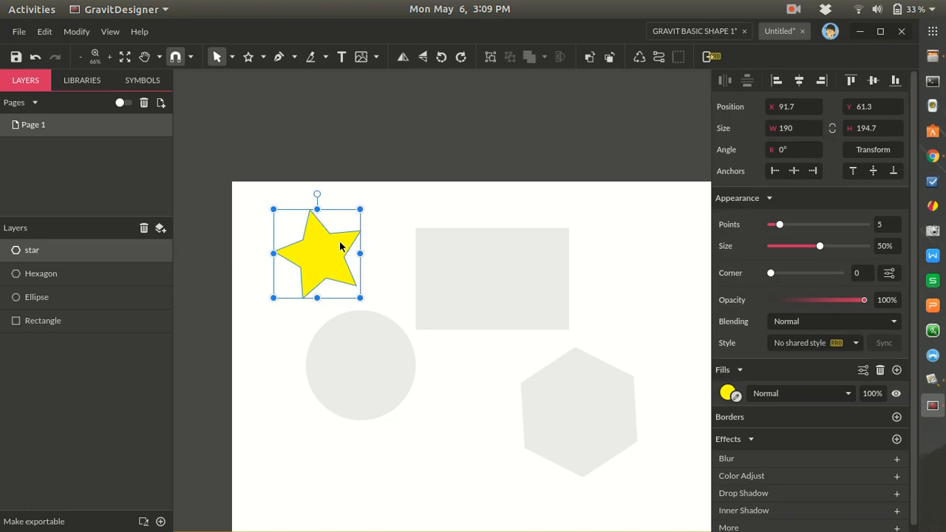
click(625, 312)
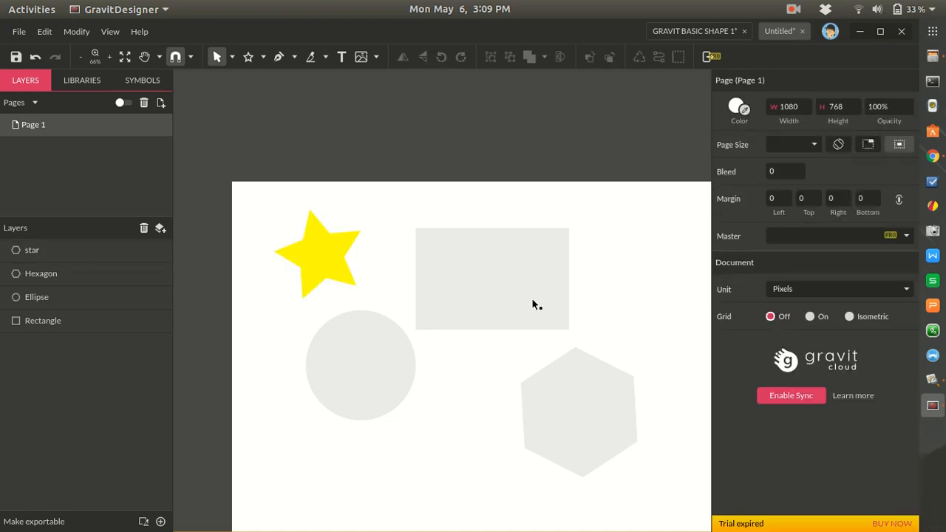
Step: Fill the rectangle with bright red from the preset colours and deselect it
click(532, 302)
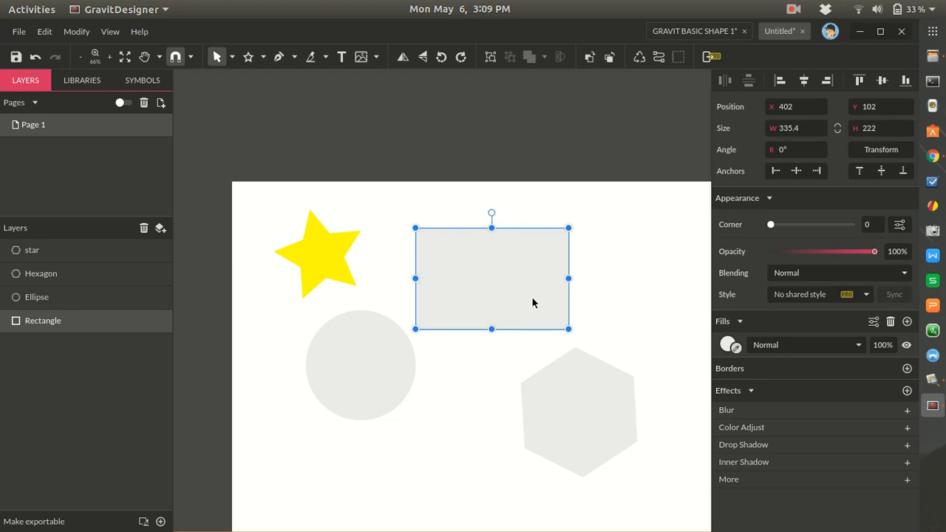
click(729, 345)
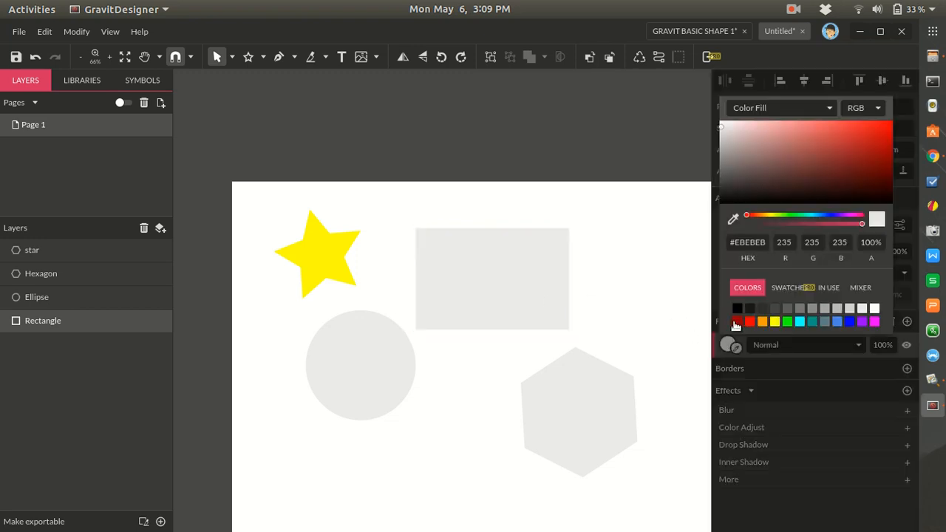
click(748, 322)
click(649, 279)
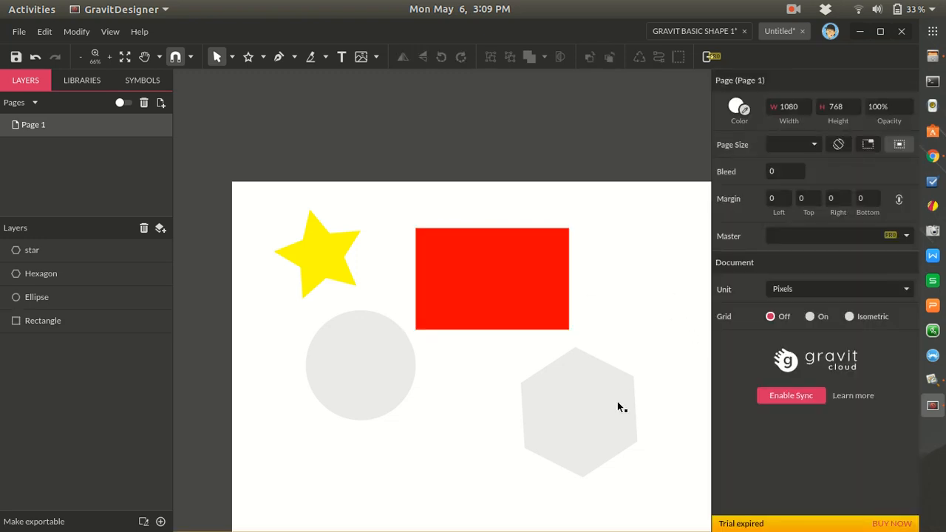
Step: Fill the hexagon with blue from the preset colours
click(620, 406)
click(732, 372)
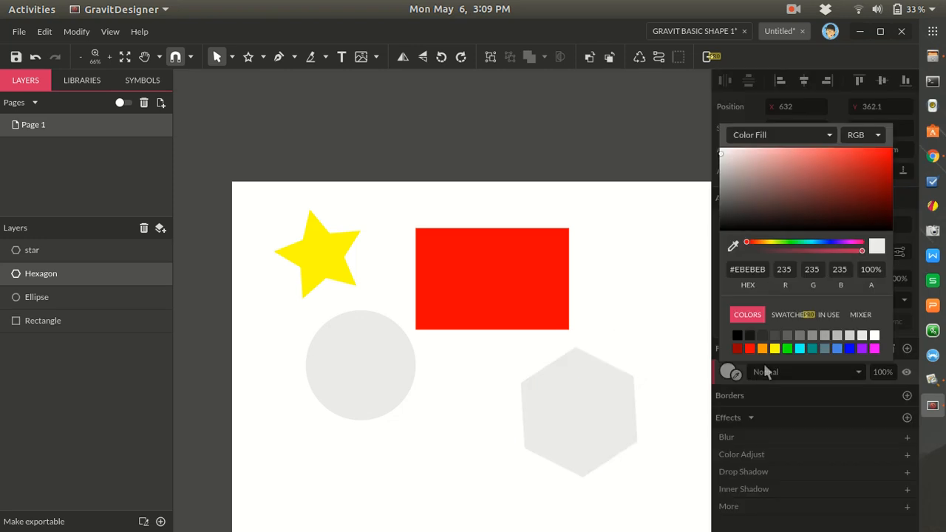
click(353, 380)
Step: Move the circle down to about X 162, Y 342 and fill it with orange from the preset colours
drag(372, 365, 374, 393)
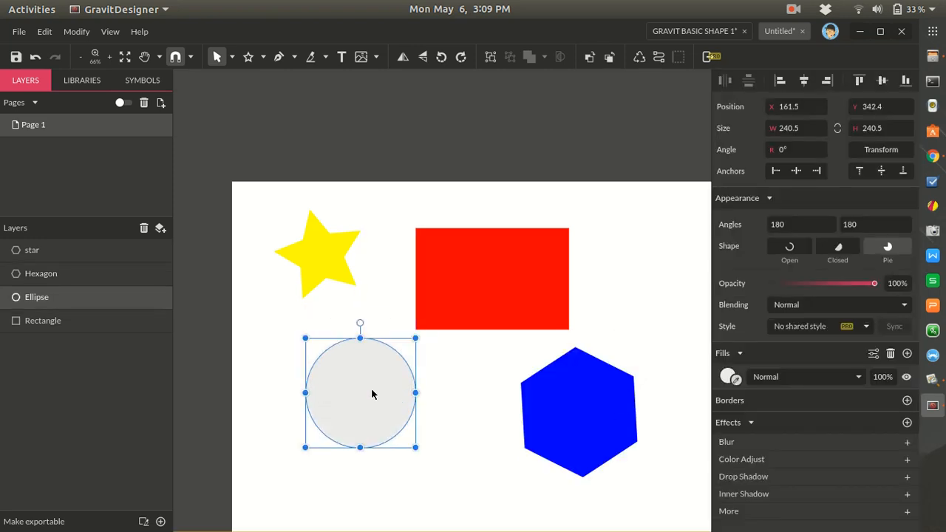
click(730, 378)
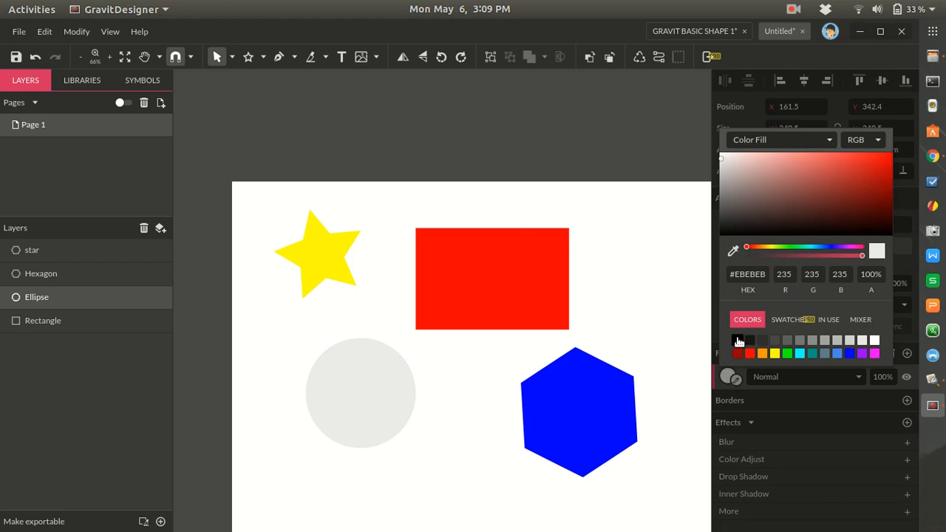
click(738, 341)
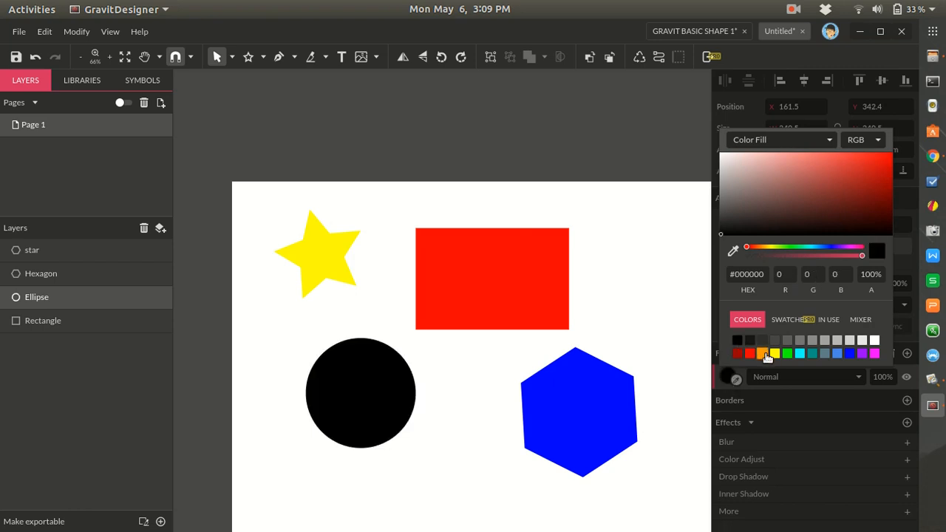
click(763, 354)
click(662, 338)
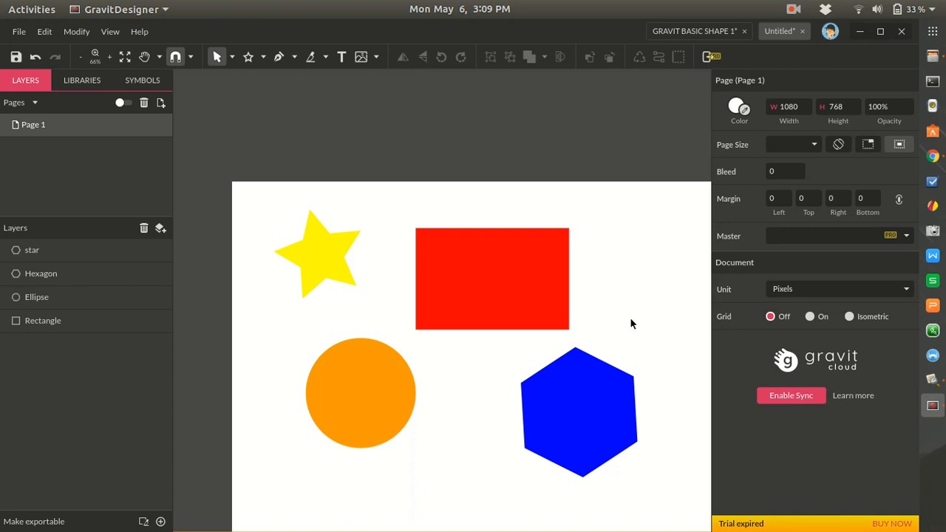
Step: Move the red rectangle to about X 390, Y 61 and deselect it
mouse_move(515, 272)
mouse_down()
mouse_move(489, 255)
mouse_move(517, 258)
mouse_up()
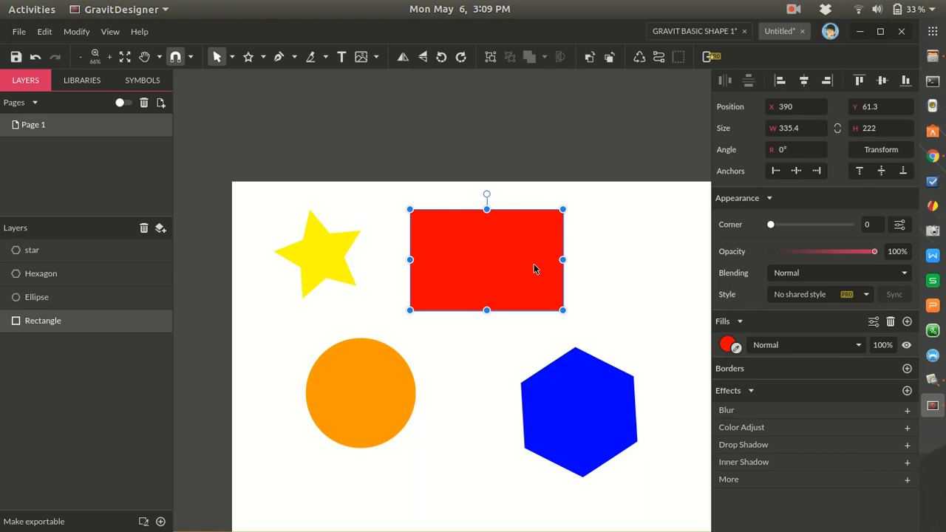
click(582, 267)
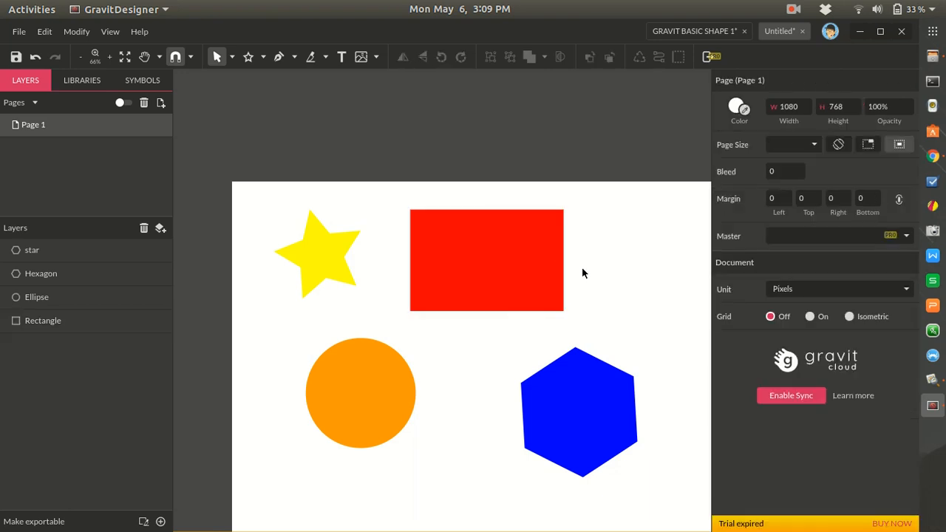
Step: Examine the red rectangle's edges and corners up close to check for an outline
ctrl+scroll(582, 267, up, 5)
ctrl+scroll(498, 280, up, 2)
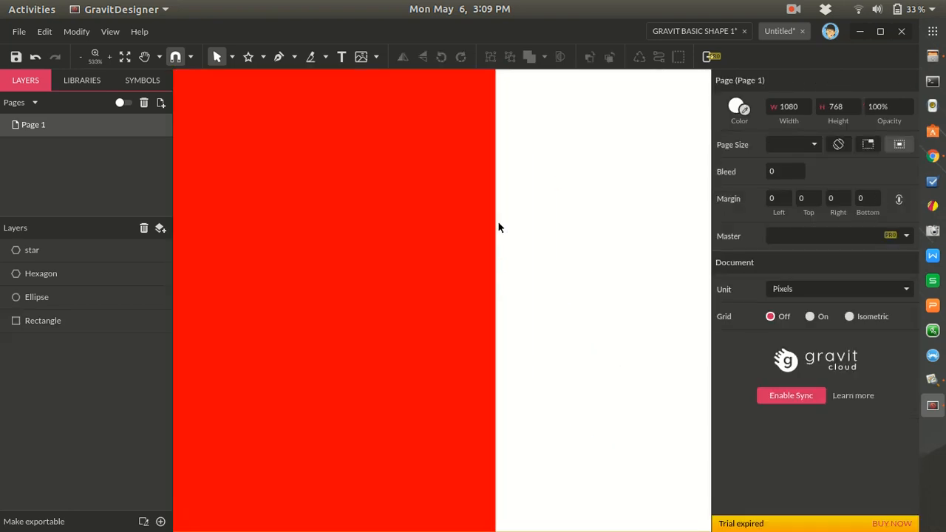
scroll(499, 258, up, 5)
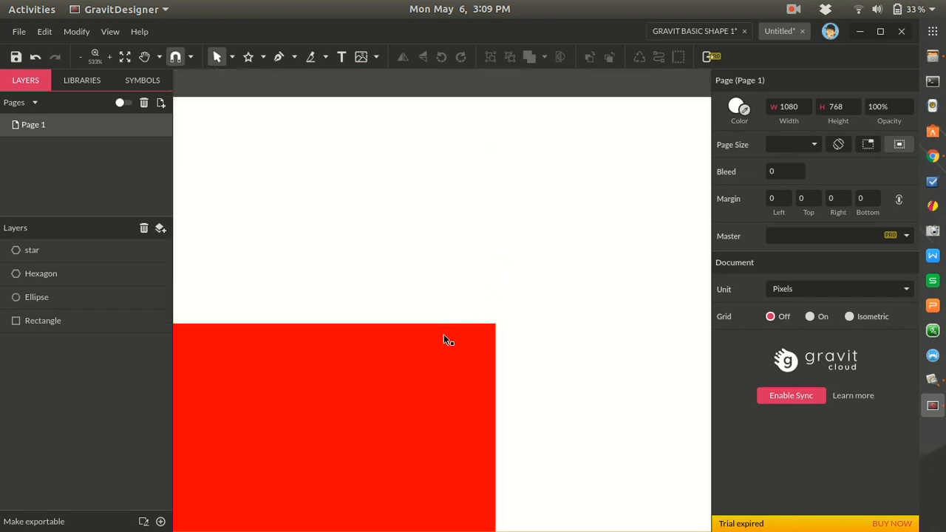
ctrl+scroll(499, 400, down, 2)
scroll(499, 382, down, 2)
scroll(500, 381, up, 2)
ctrl+scroll(501, 381, down, 4)
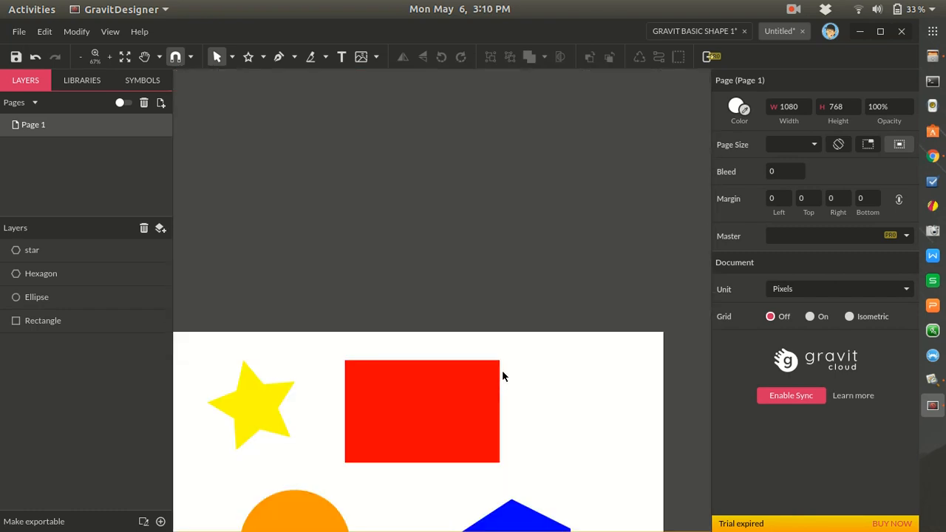
ctrl+scroll(502, 377, up, 2)
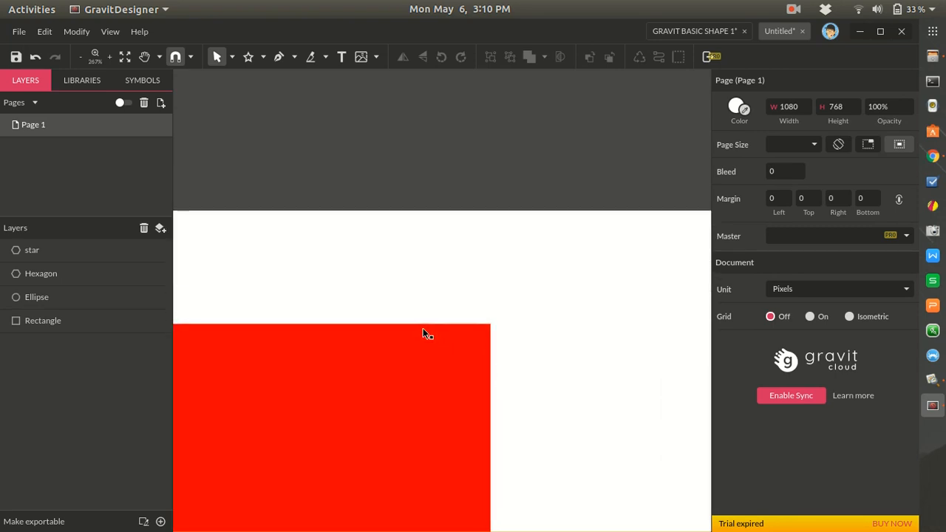
ctrl+scroll(448, 337, up, 1)
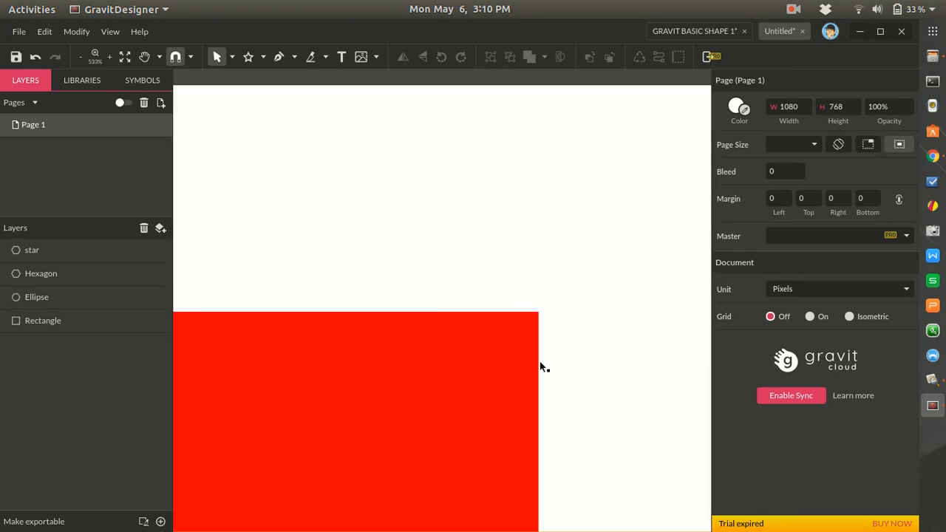
ctrl+scroll(562, 380, down, 5)
scroll(562, 431, down, 2)
ctrl+scroll(559, 437, up, 2)
scroll(559, 437, up, 2)
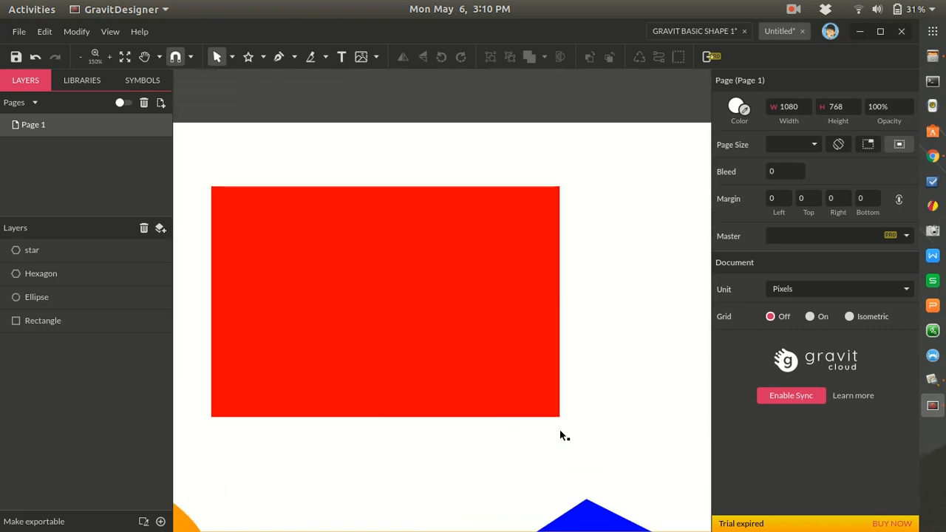
Step: Add a black border 1 px wide to the red rectangle and deselect it
click(498, 334)
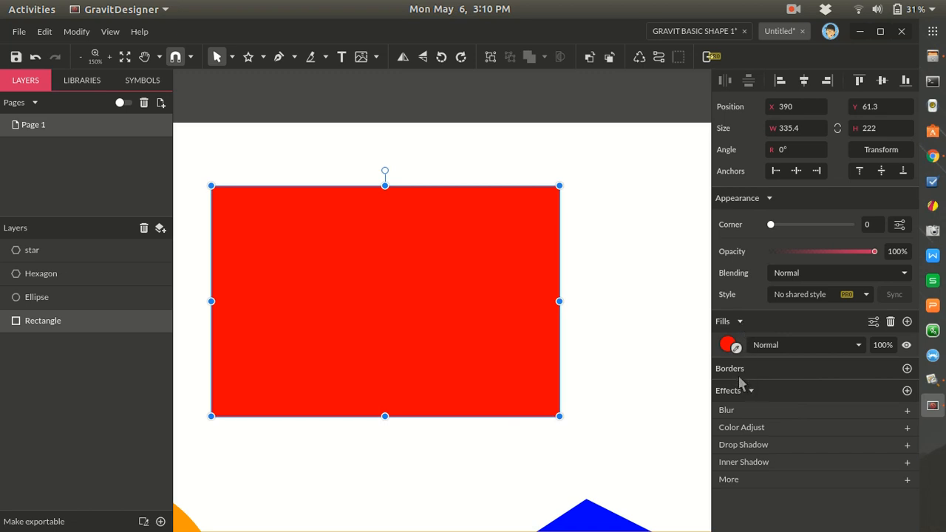
click(907, 368)
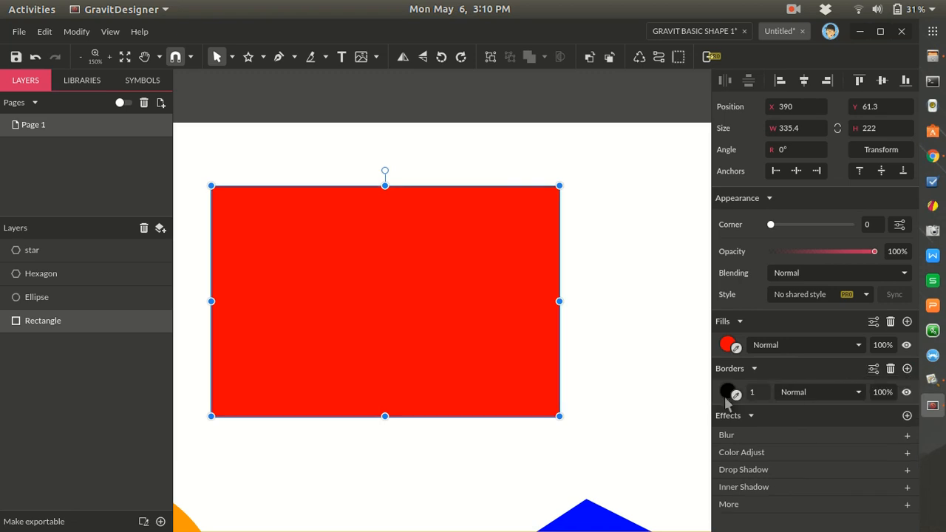
click(658, 371)
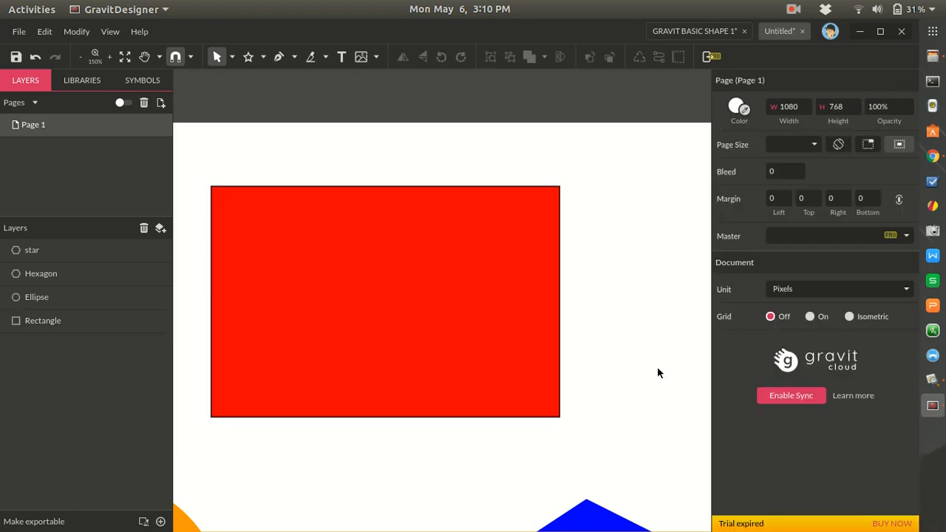
Step: Examine the red rectangle's black border closely at several zoom levels, both with the shape selected and deselected
click(509, 340)
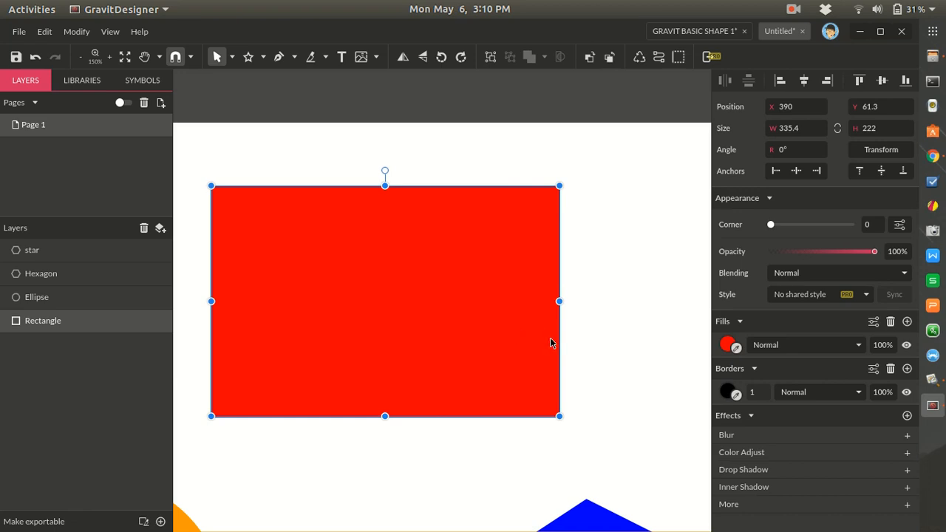
scroll(566, 334, up, 3)
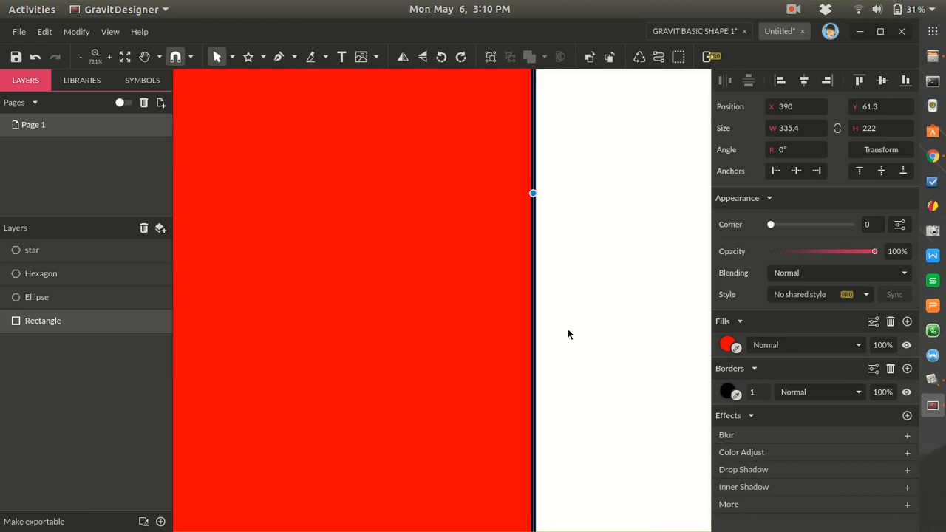
scroll(566, 328, down, 3)
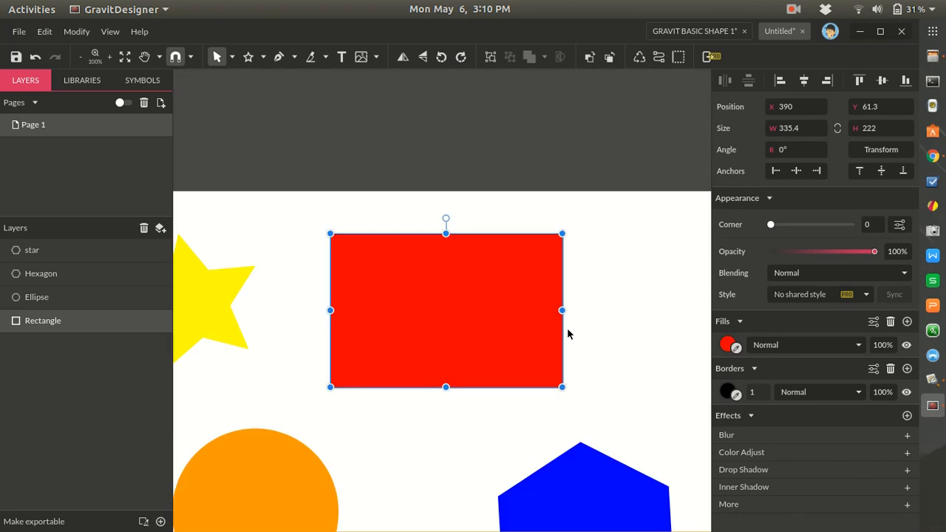
scroll(571, 325, up, 3)
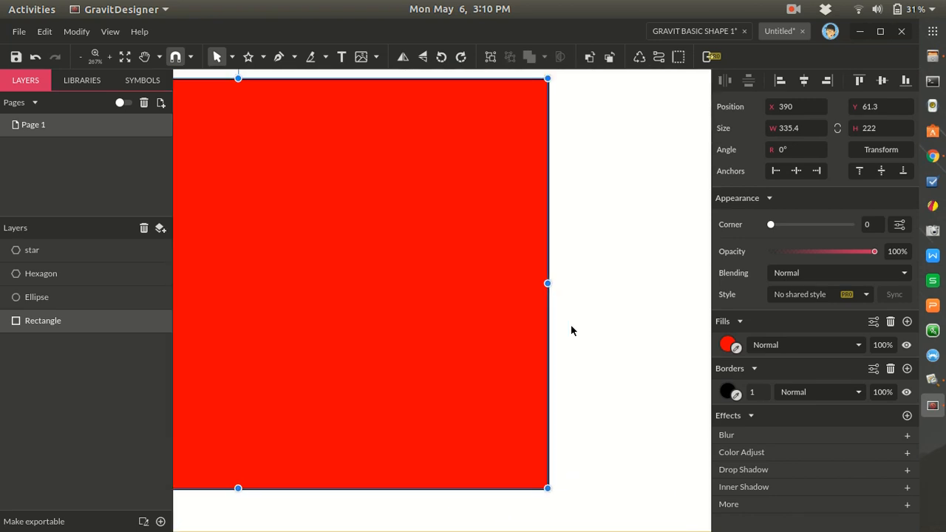
scroll(570, 331, down, 3)
scroll(571, 331, up, 1)
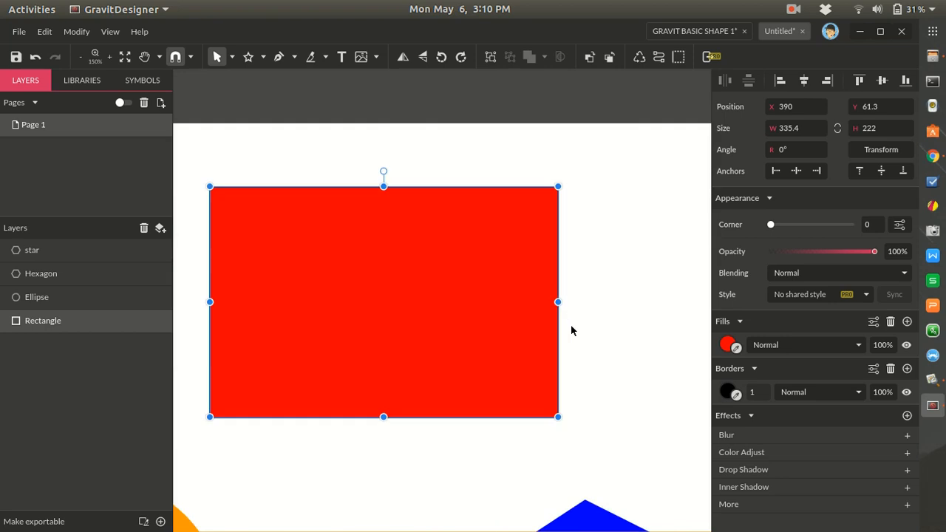
scroll(571, 331, up, 2)
scroll(571, 330, down, 4)
scroll(571, 337, up, 2)
scroll(571, 333, down, 6)
scroll(578, 329, up, 5)
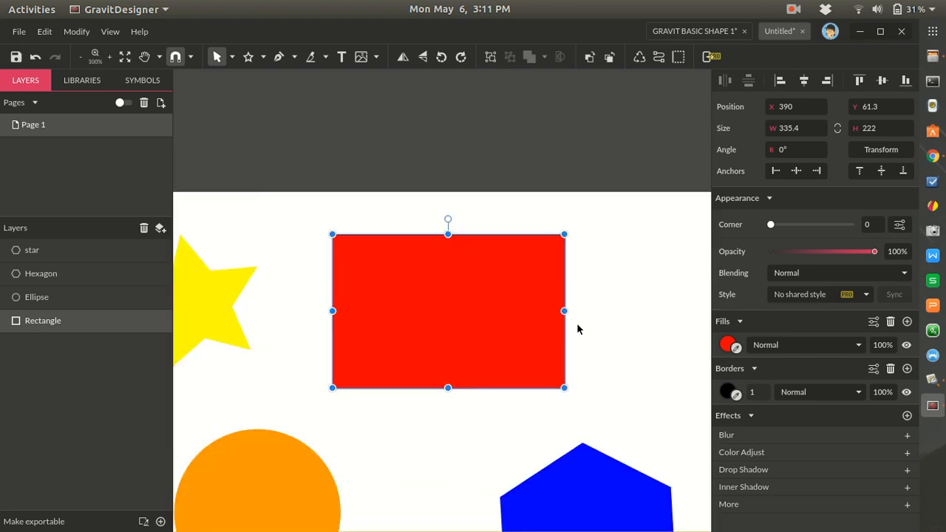
scroll(577, 329, down, 1)
scroll(578, 329, up, 2)
scroll(578, 329, down, 1)
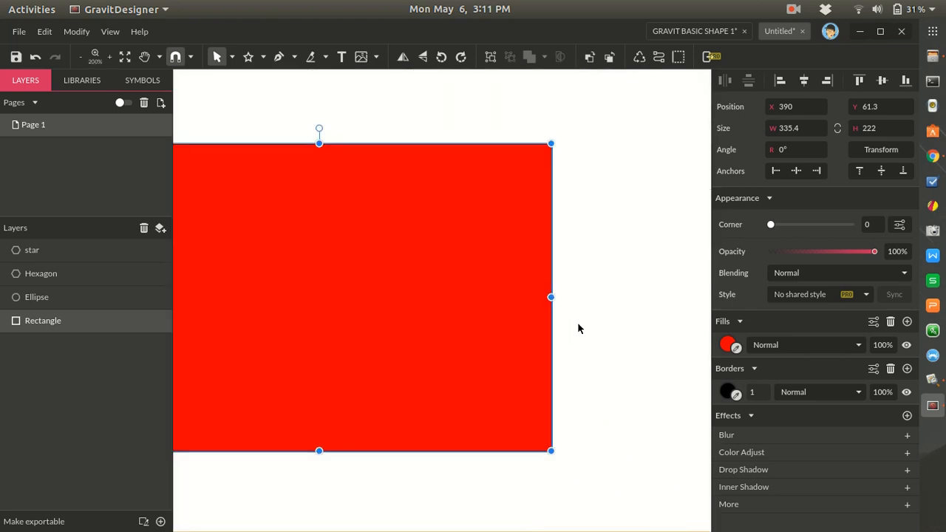
click(594, 323)
click(551, 334)
scroll(579, 317, up, 1)
click(563, 327)
scroll(559, 331, up, 1)
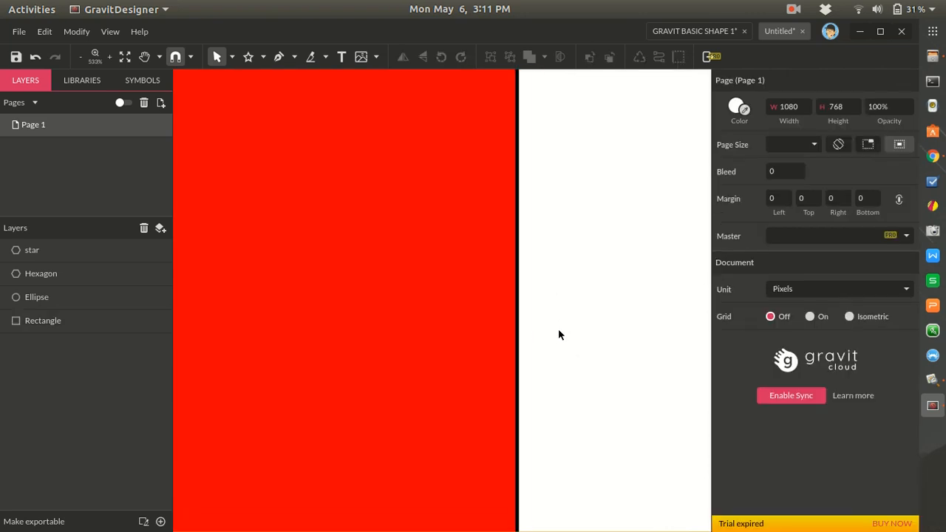
Step: Set the red rectangle's border width to 10 px and deselect it
click(518, 337)
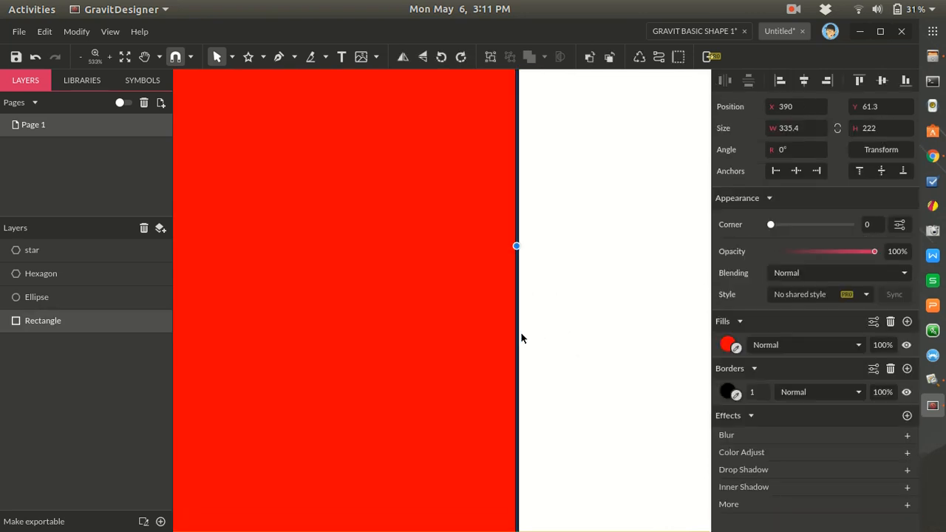
click(756, 394)
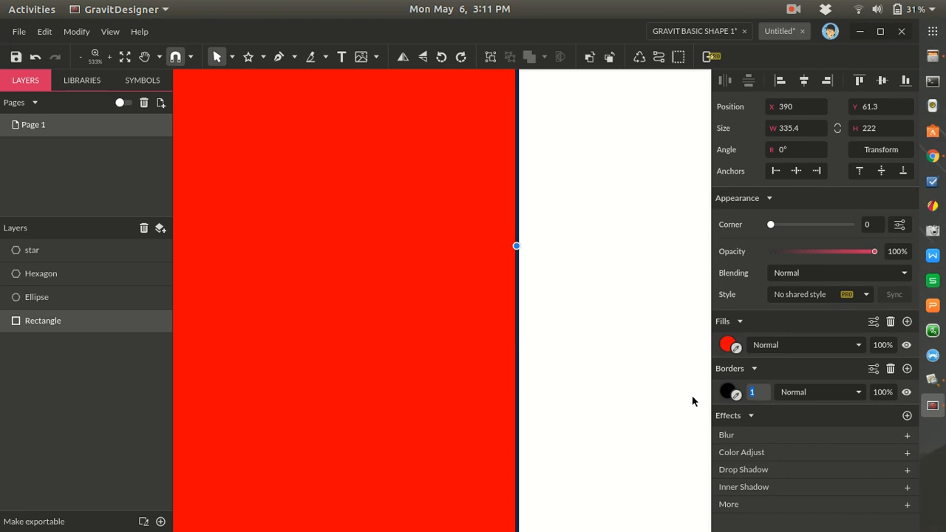
text(10)
key(Return)
click(600, 340)
key(ctrl+1)
scroll(602, 372, up, 1)
Step: Set the red rectangle's border width to 50 px and deselect it to view the whole shape
click(581, 363)
scroll(636, 407, up, 3)
click(754, 392)
text(50)
key(Return)
click(640, 433)
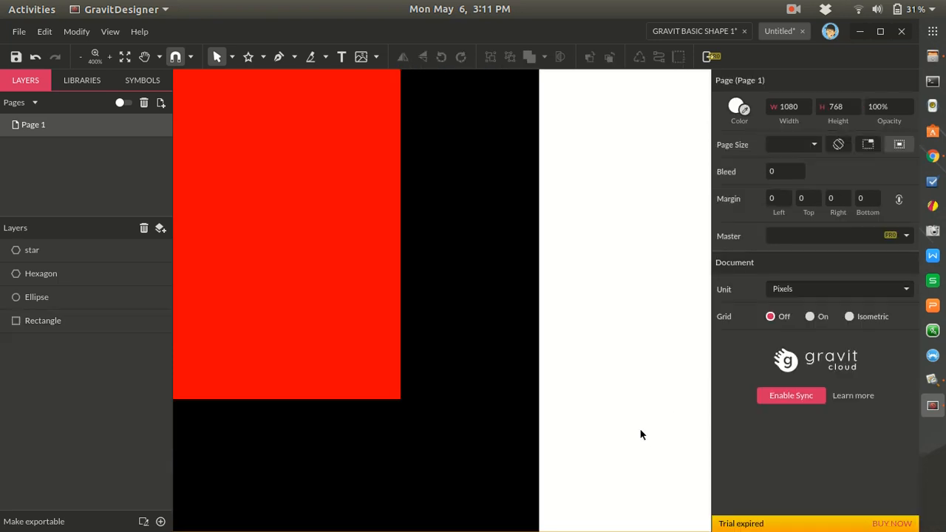
scroll(640, 433, down, 5)
scroll(641, 435, up, 2)
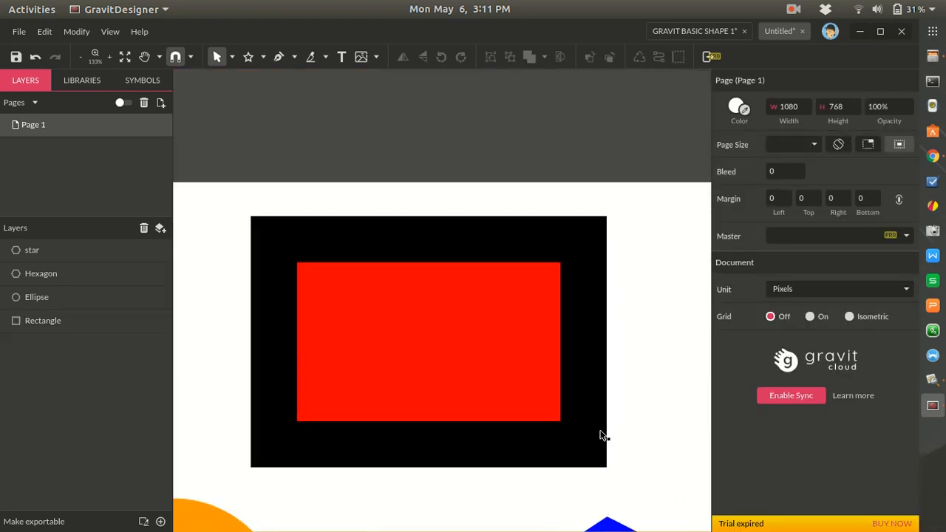
Step: Set the red rectangle's border width to 20 px and deselect it
click(601, 435)
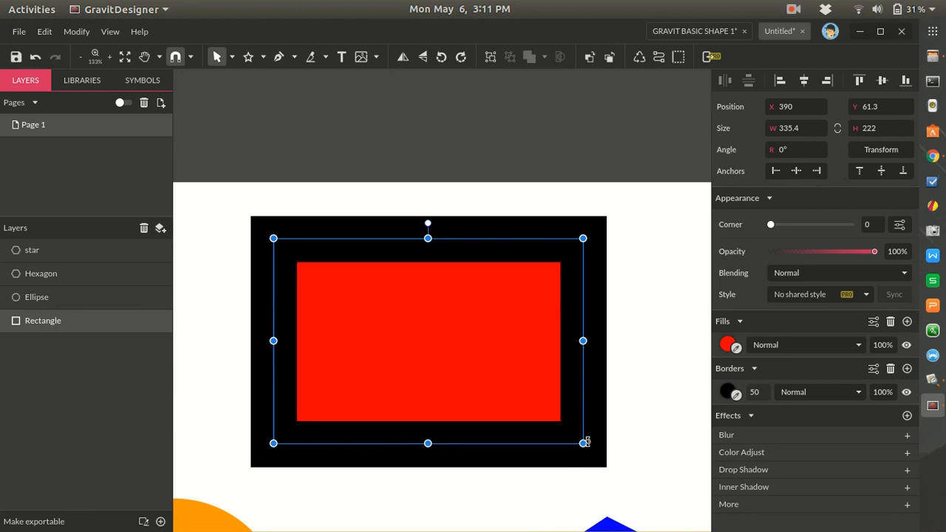
click(757, 392)
text(20)
key(Return)
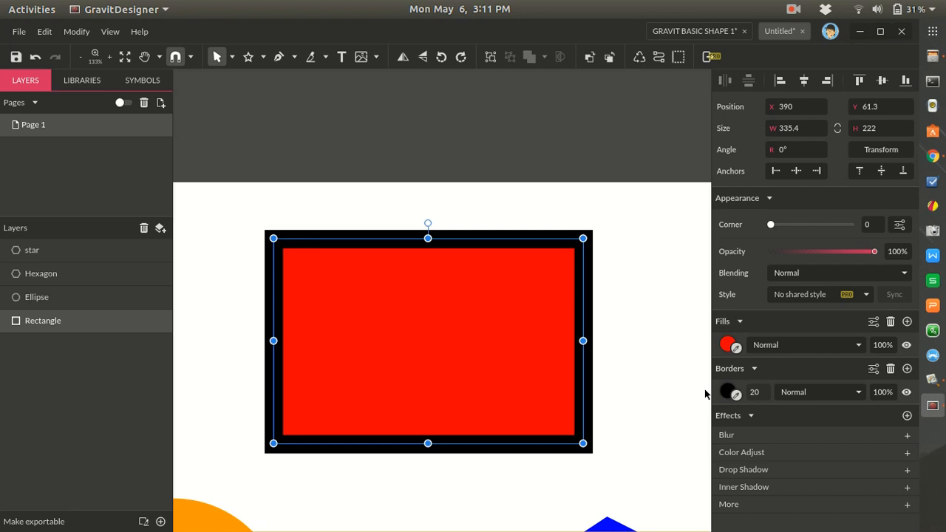
click(638, 407)
Step: Reselect the red rectangle, set its border width to 10 px and deselect it
click(599, 394)
scroll(637, 378, down, 3)
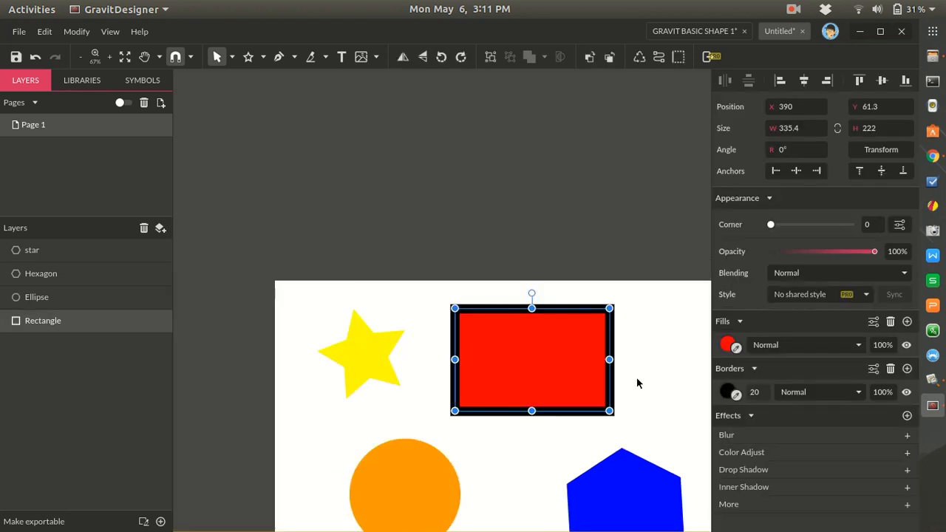
scroll(636, 379, up, 3)
scroll(635, 379, up, 4)
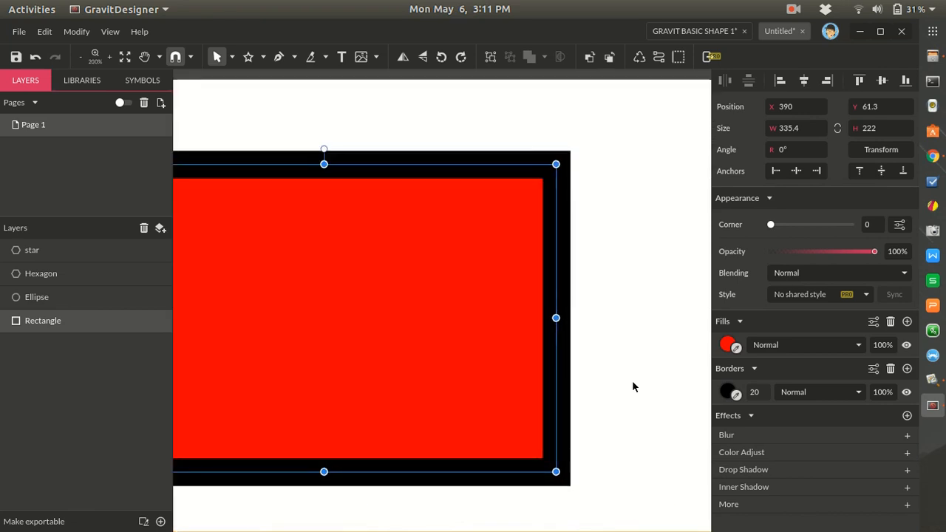
click(758, 394)
text(10)
key(Return)
click(621, 434)
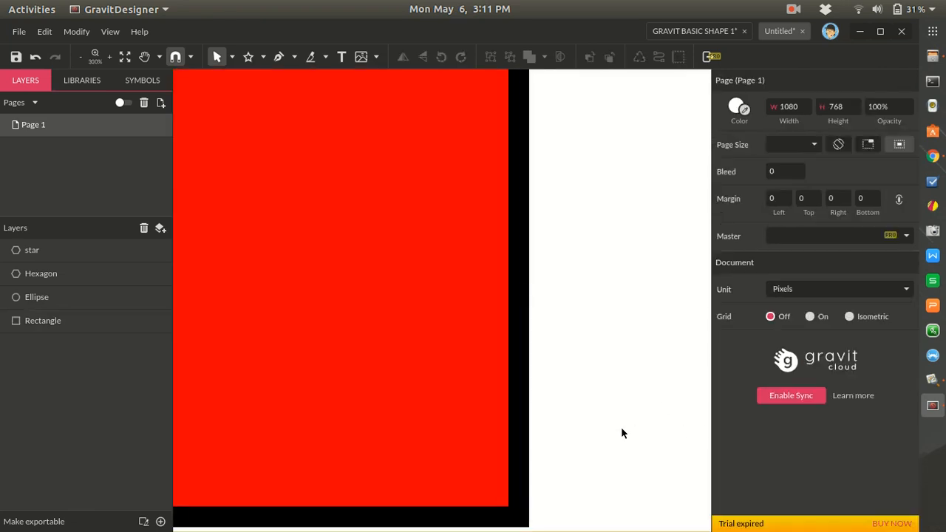
Step: Examine the red rectangle's border at different zoom levels alongside the star, circle and hexagon
scroll(621, 434, down, 4)
scroll(621, 434, up, 3)
scroll(621, 434, down, 3)
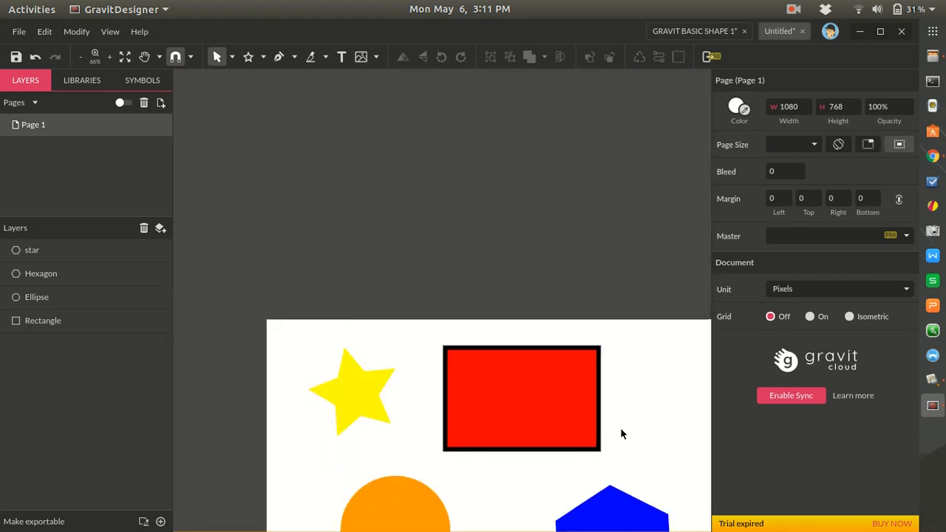
scroll(623, 448, up, 2)
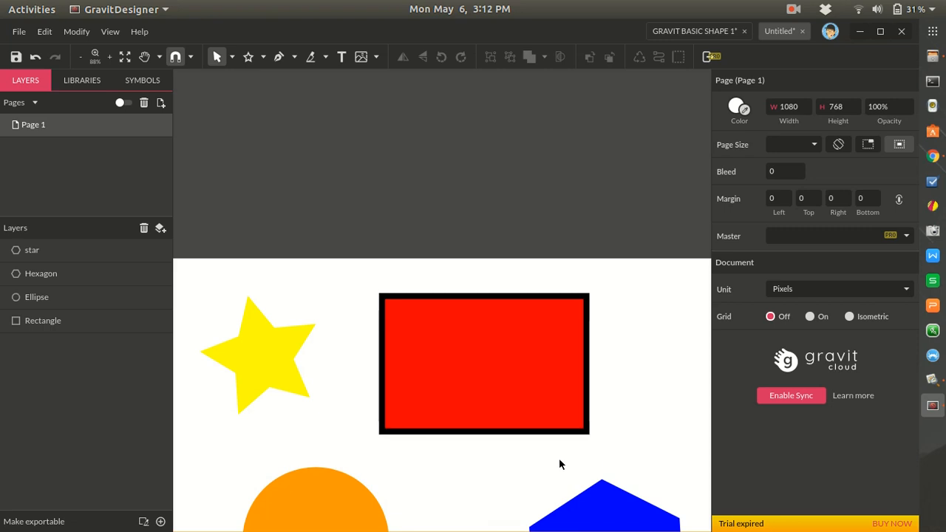
scroll(556, 451, down, 2)
scroll(555, 453, down, 2)
scroll(568, 447, down, 3)
scroll(576, 375, up, 2)
scroll(577, 375, up, 3)
scroll(570, 412, up, 2)
scroll(565, 422, up, 1)
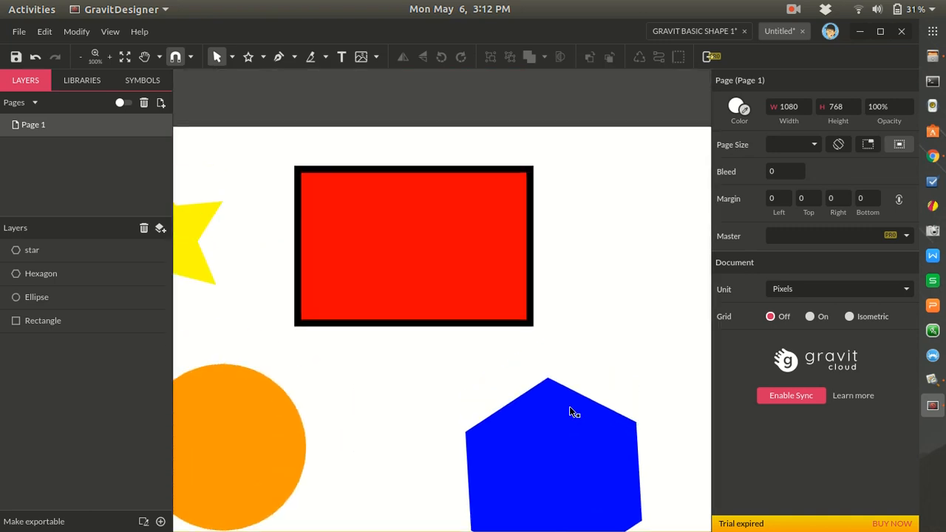
scroll(561, 427, down, 1)
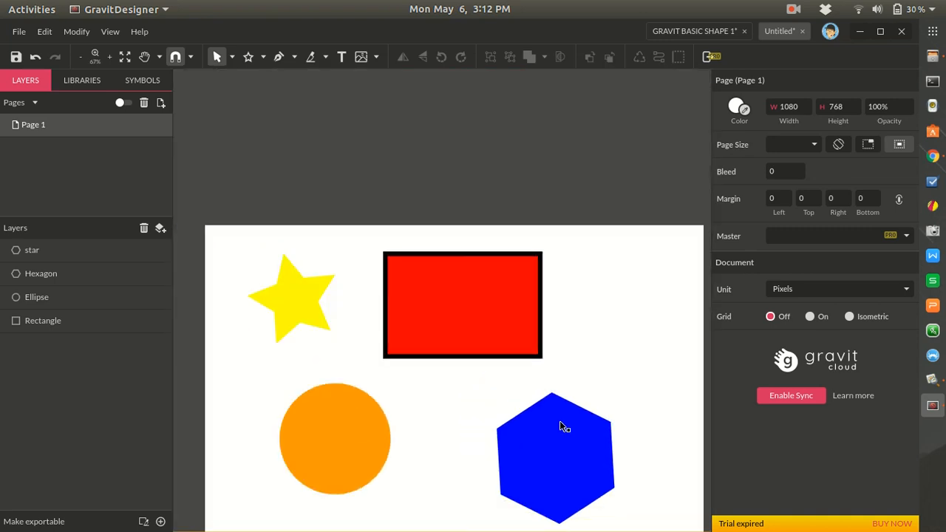
Step: Move the red rectangle up to about Y 48, duplicate it and place the copy beside it at about X 768
click(459, 270)
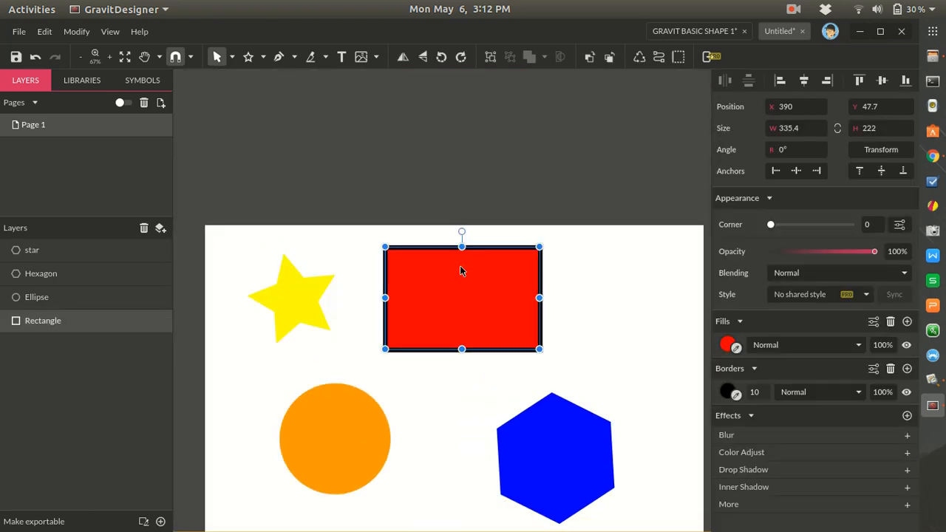
key(ctrl+d)
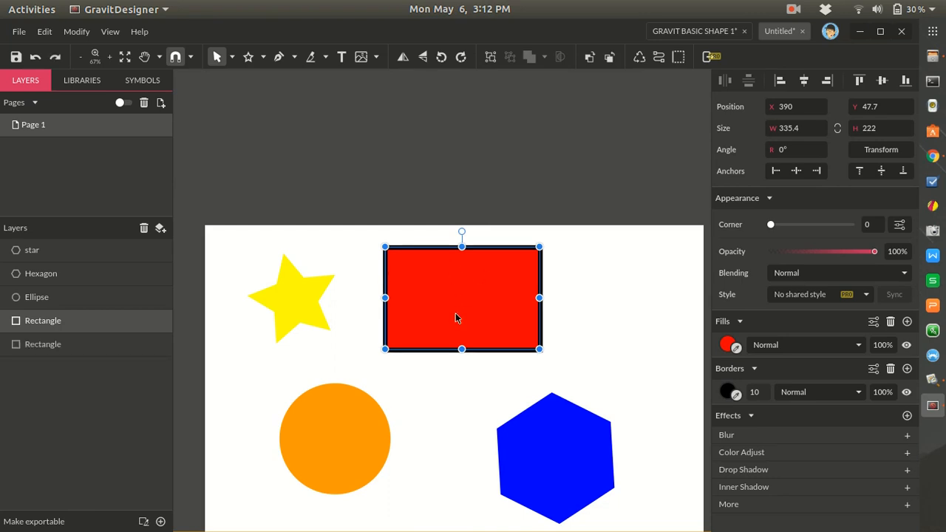
drag(434, 302, 613, 299)
Step: Fill the duplicated rectangle with green from the preset colours and deselect it
click(728, 344)
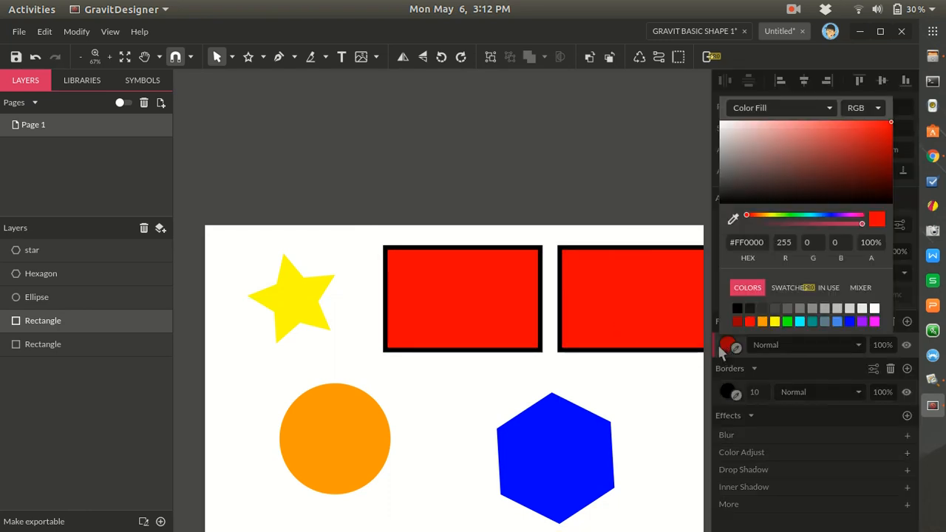
click(787, 322)
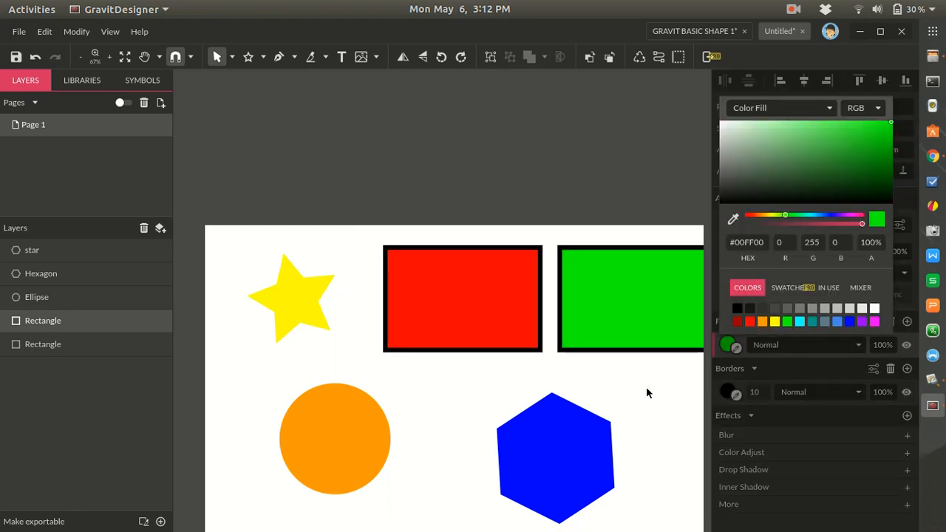
click(646, 387)
scroll(635, 384, down, 1)
scroll(635, 389, down, 1)
scroll(629, 396, up, 1)
Step: Select the red and green rectangles together and shift them horizontally until the green one lies fully on the page
click(651, 296)
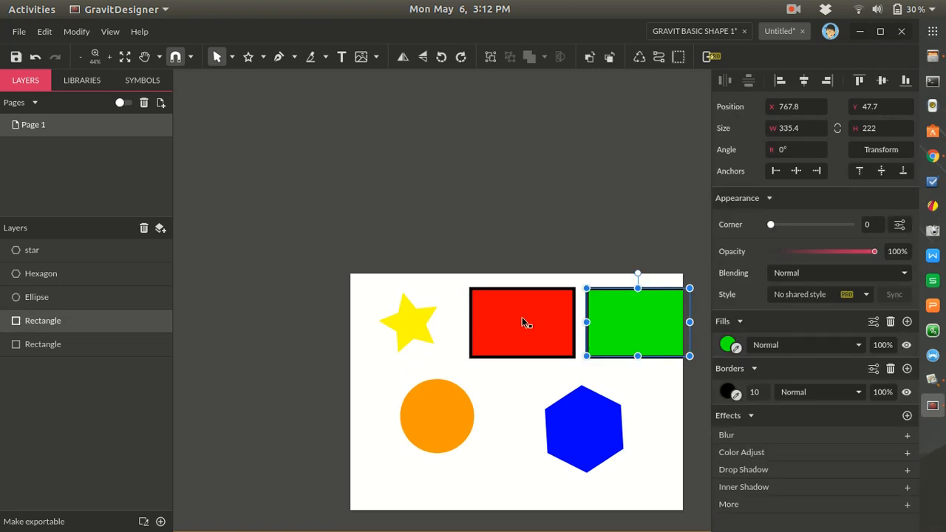
shift+click(571, 319)
click(625, 262)
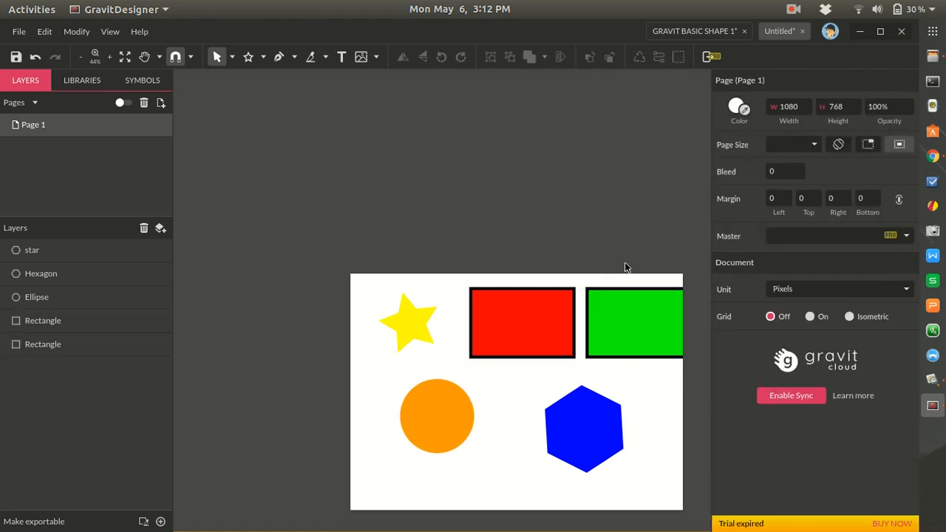
click(641, 330)
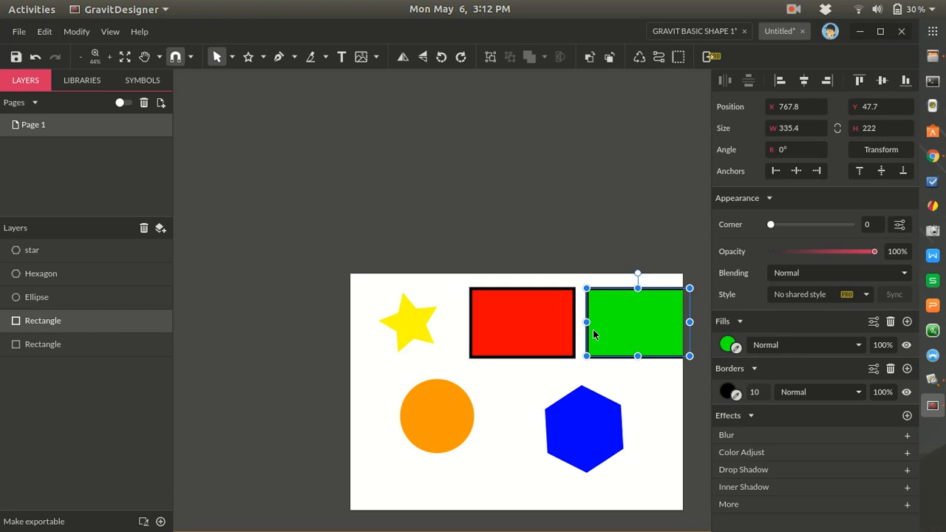
shift+click(541, 332)
drag(623, 333, 575, 332)
Step: Move the orange circle to about X 220, Y 407 and delete the yellow star
drag(407, 330, 395, 352)
drag(436, 397, 462, 434)
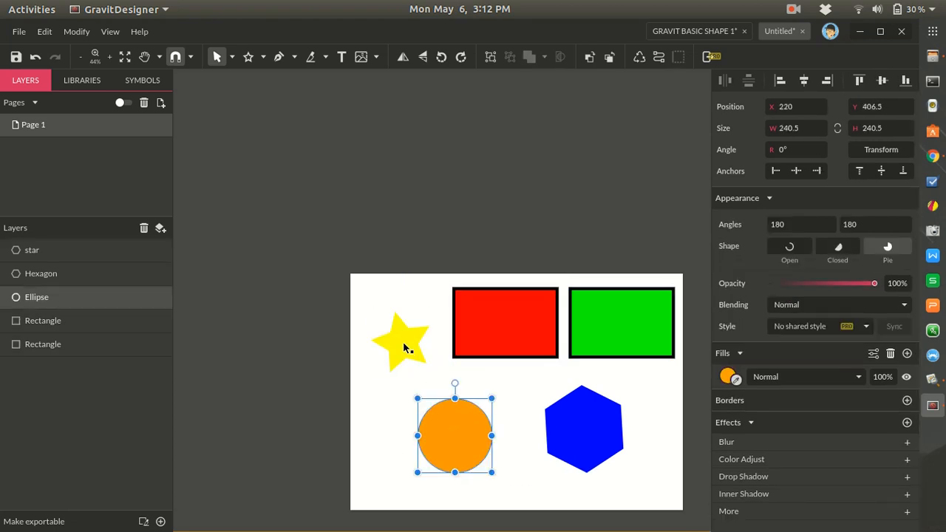
click(404, 347)
key(Delete)
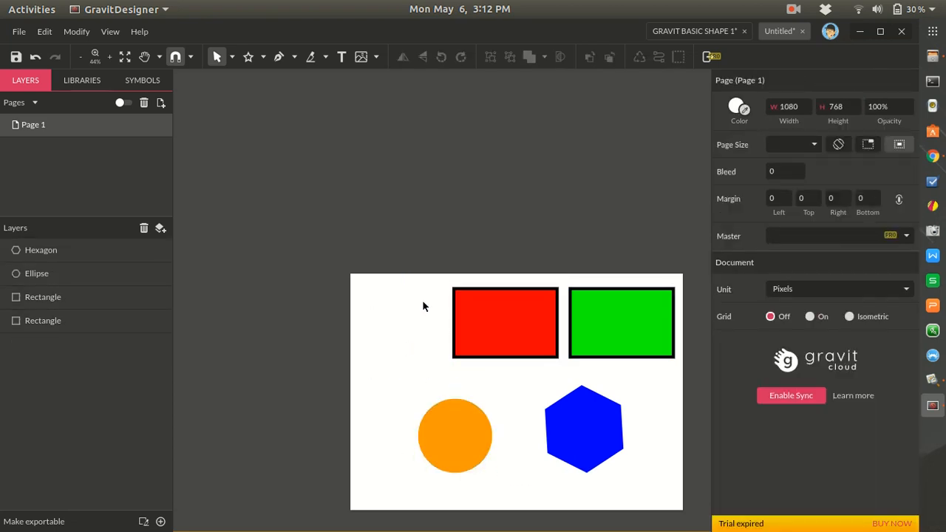
Step: Move both rectangles together so the green one sits at about X 552, Y 66, and deselect them
click(490, 318)
shift+click(629, 319)
drag(629, 318, 578, 325)
click(555, 188)
Step: Delete the blue hexagon and the orange circle, leaving only the two rectangles on the page
click(593, 450)
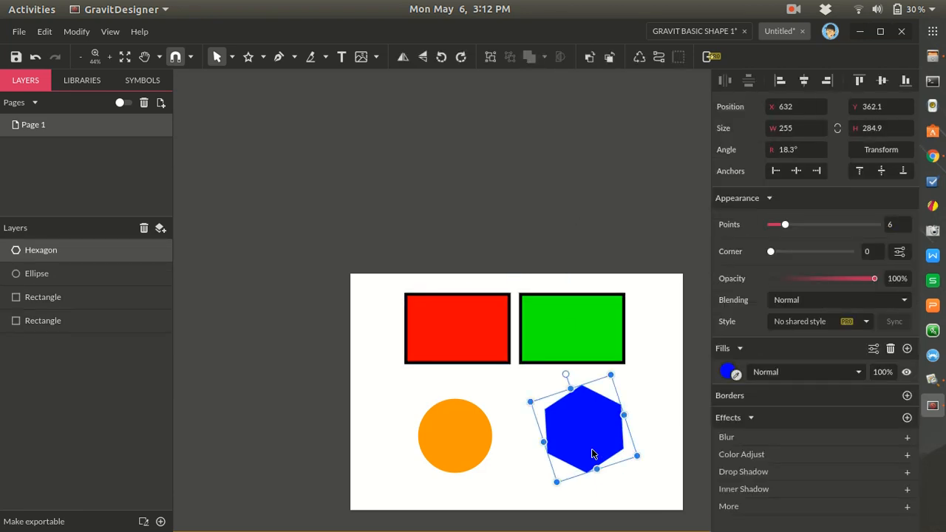
key(Delete)
click(471, 433)
key(Delete)
Step: Select the green rectangle and bring it fully into view at 100% zoom, keeping it selected
scroll(471, 433, up, 2)
click(661, 257)
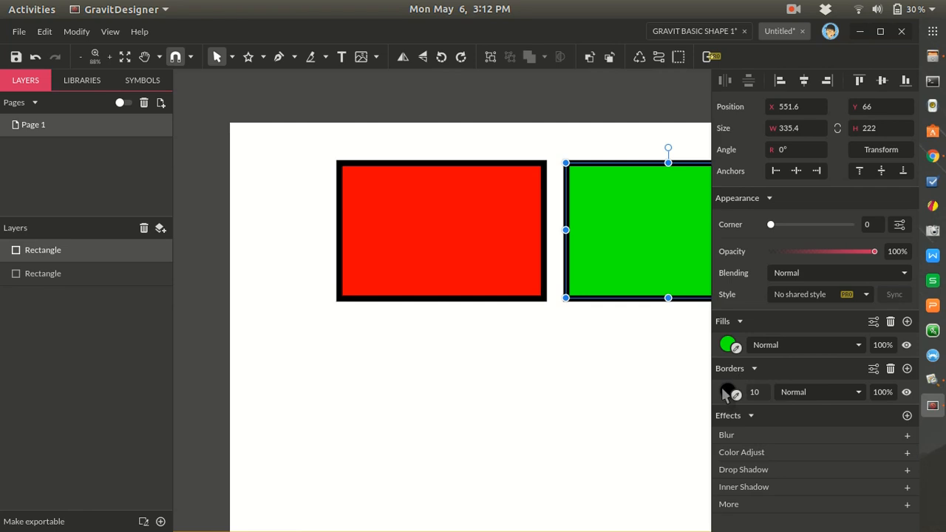
scroll(670, 352, down, 3)
scroll(661, 346, up, 2)
key(h)
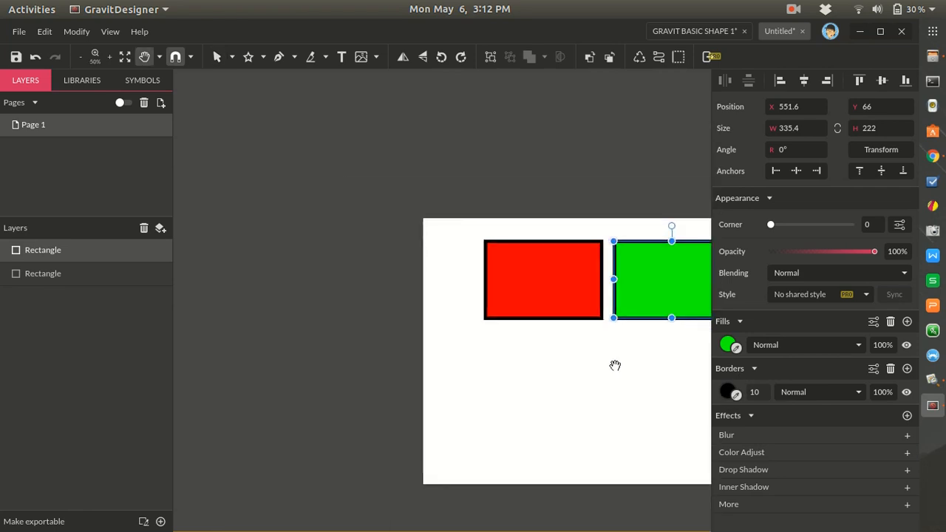
drag(614, 366, 524, 402)
key(z)
click(656, 407)
key(h)
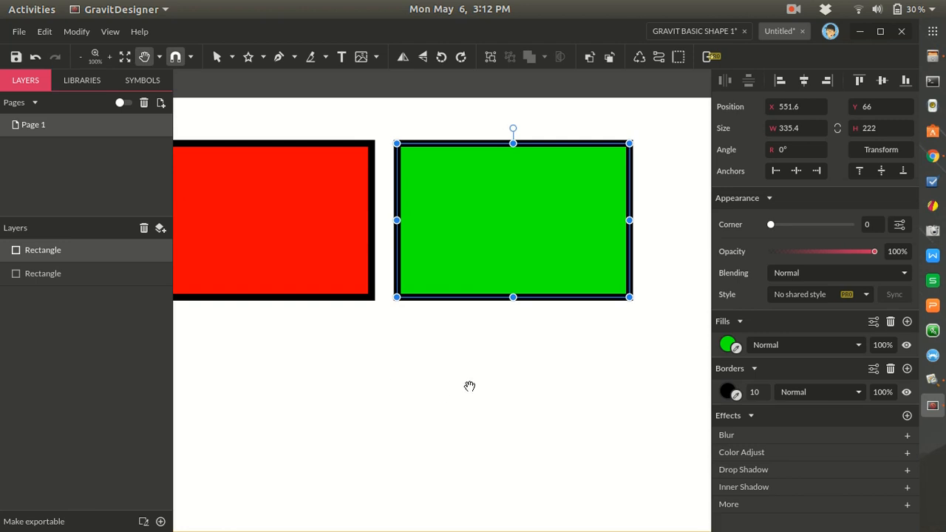
key(v)
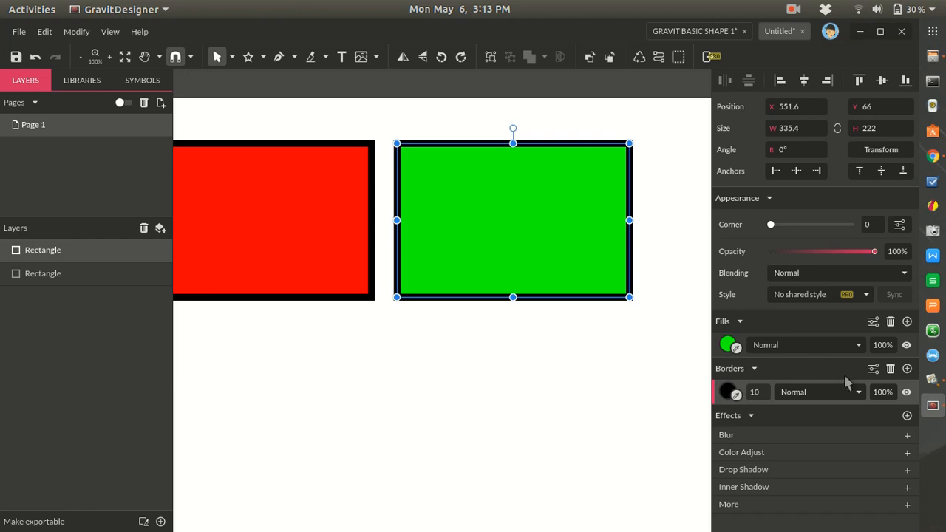
Step: Remove the green rectangle's existing border and add two new borders to it
click(891, 369)
click(907, 369)
click(531, 324)
click(517, 270)
click(890, 370)
click(908, 369)
click(907, 368)
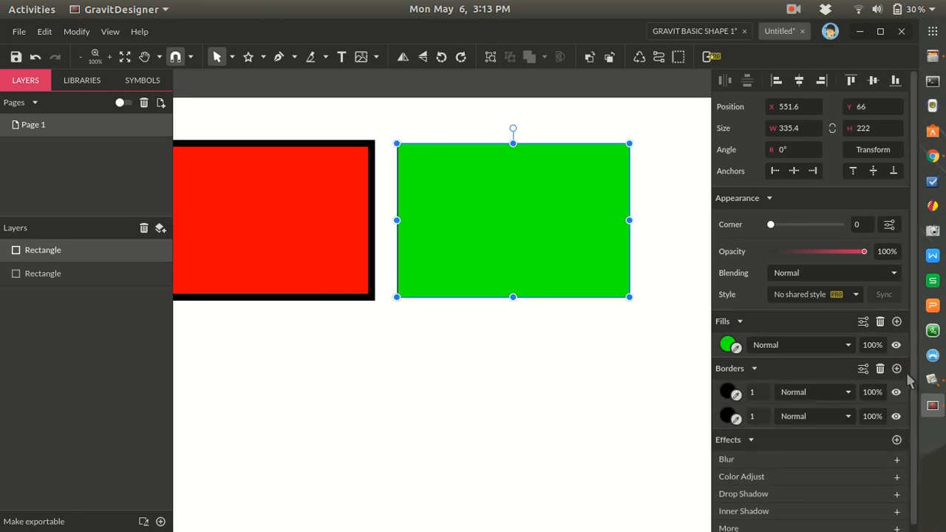
Step: Set the width of the green rectangle's first border to 10, keeping its colour black
click(728, 393)
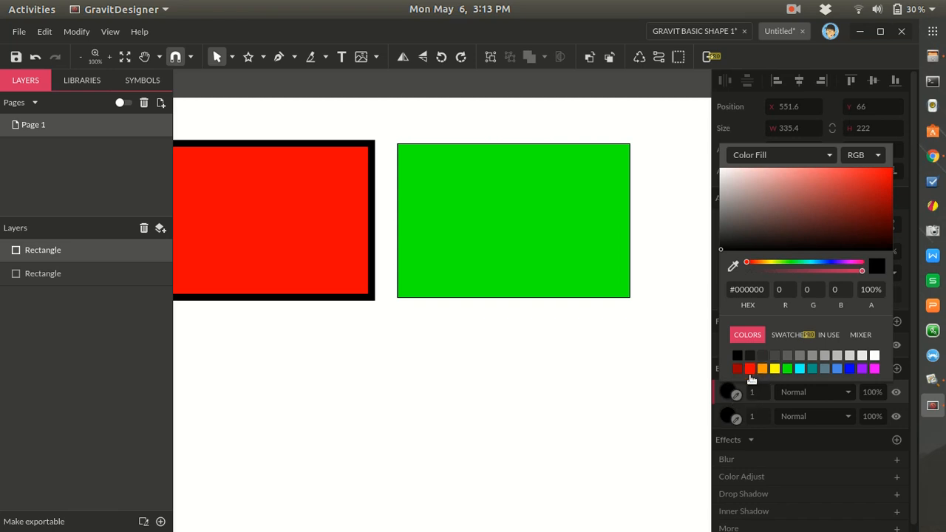
click(760, 393)
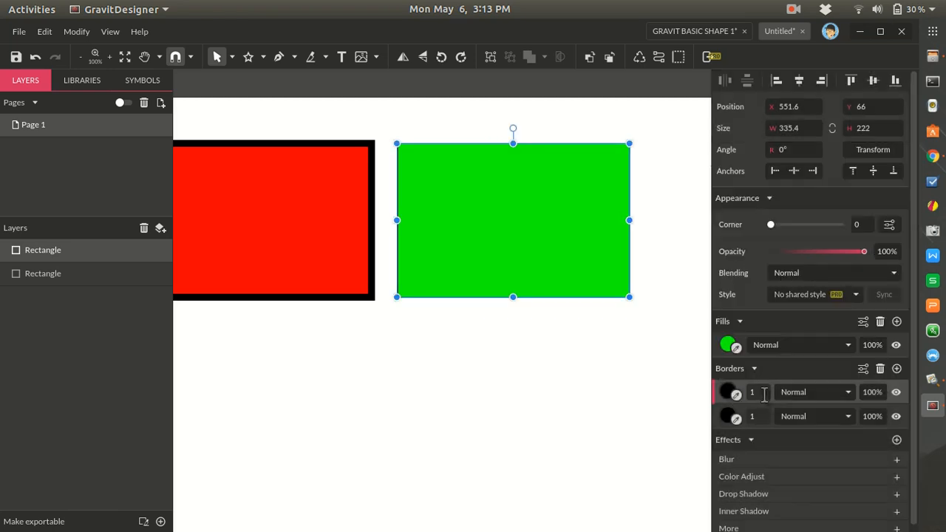
text(10)
key(Return)
Step: Colour the green rectangle's second border red (#FF0000), set its width to 20, and deselect the shape
click(730, 417)
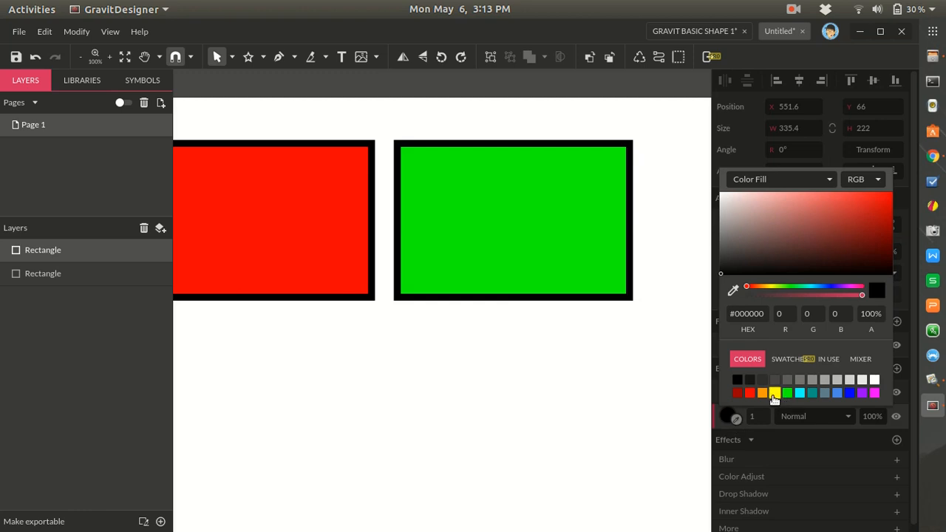
click(749, 395)
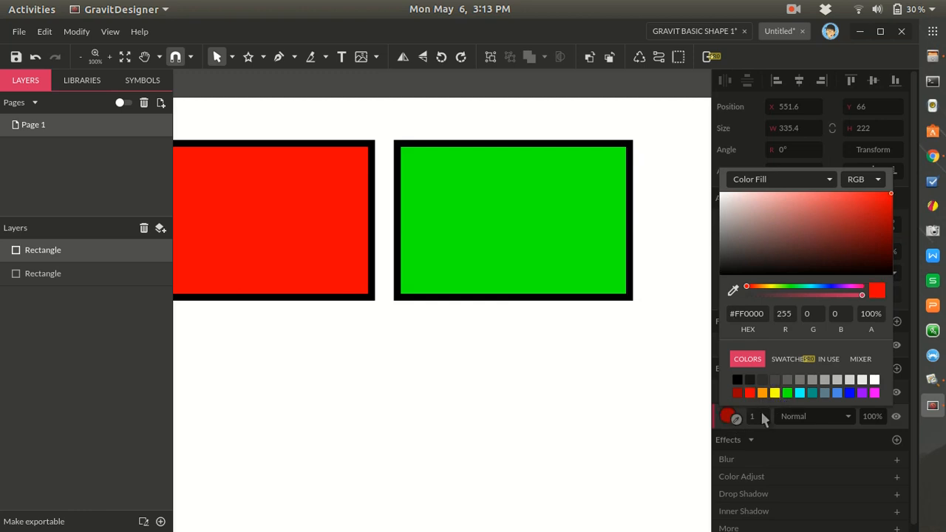
click(761, 418)
double_click(753, 418)
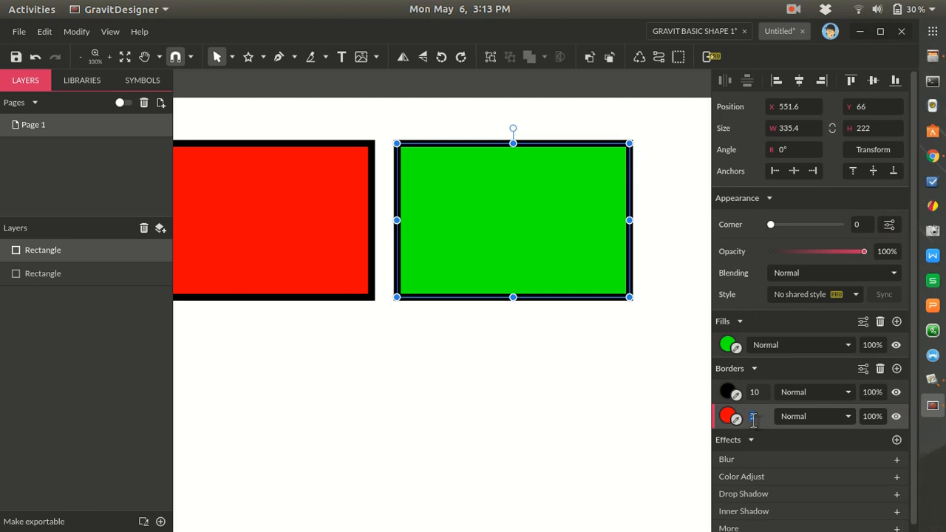
text(20)
key(Return)
click(611, 381)
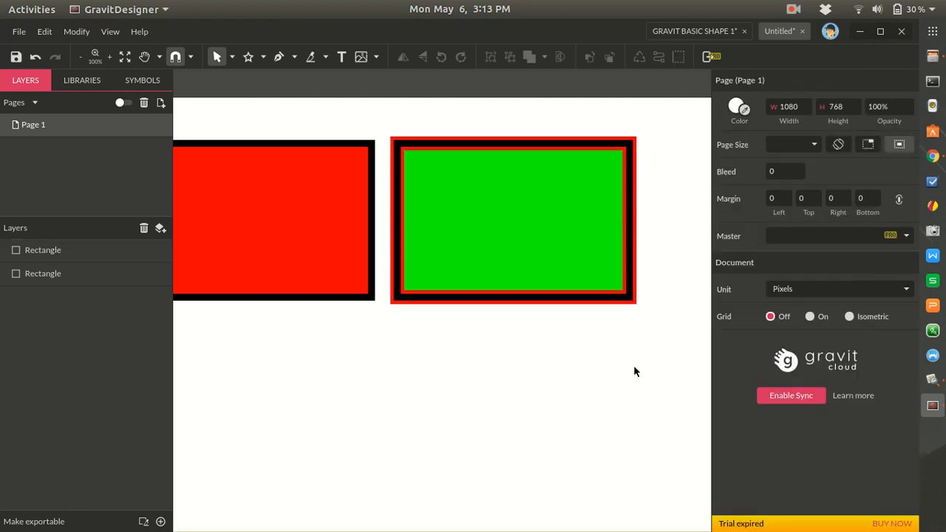
Step: Reorder the green rectangle's borders so the red 20-wide border lies above the black one
scroll(641, 363, up, 1)
scroll(641, 363, up, 2)
click(580, 333)
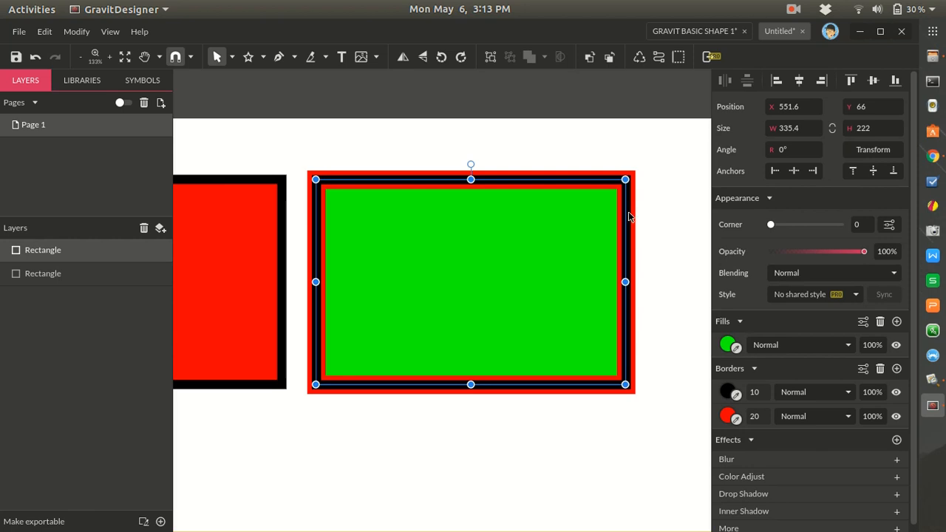
click(647, 318)
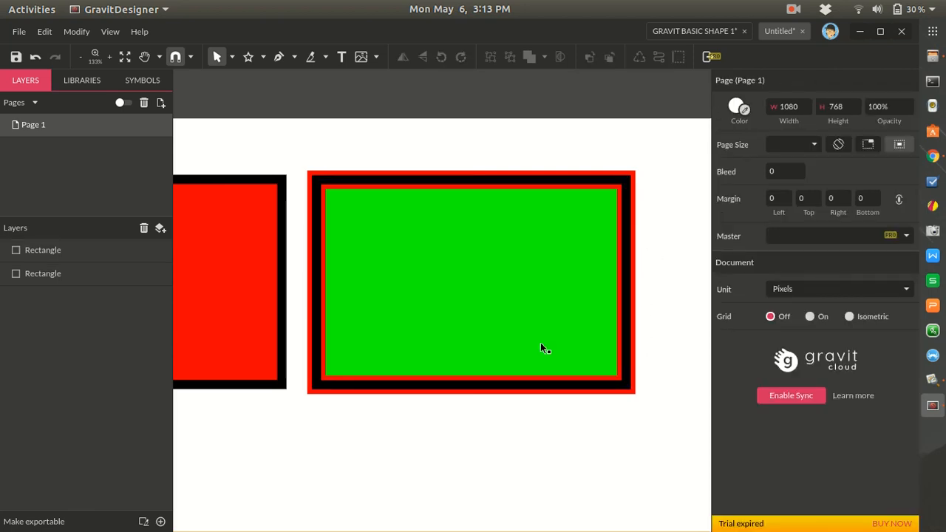
click(567, 343)
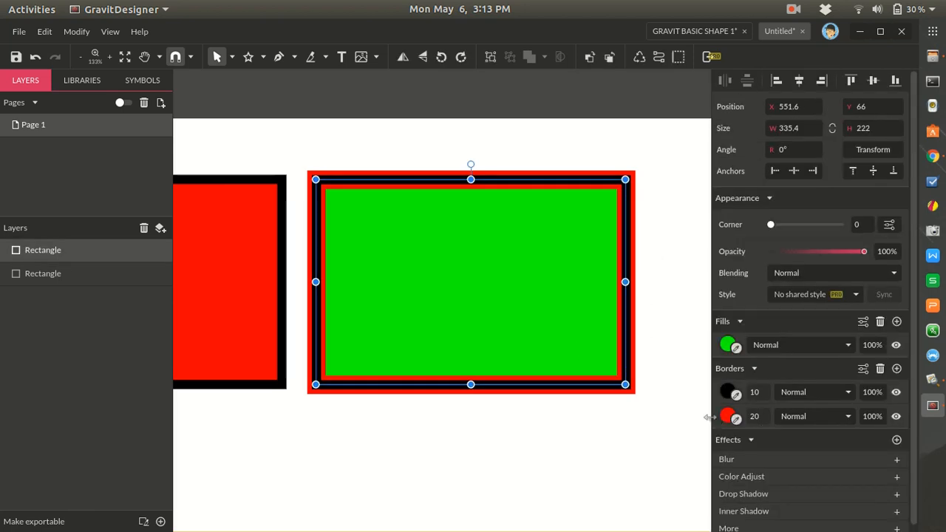
drag(719, 423, 722, 397)
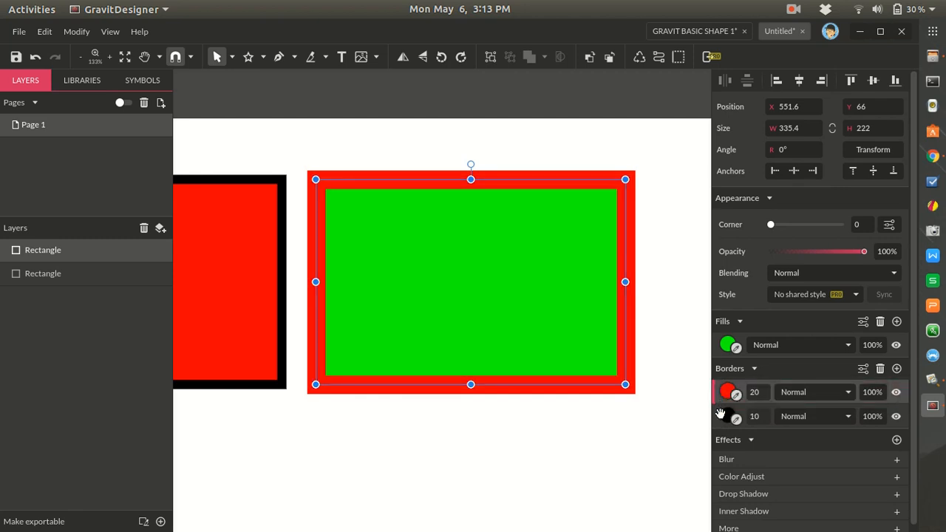
click(726, 415)
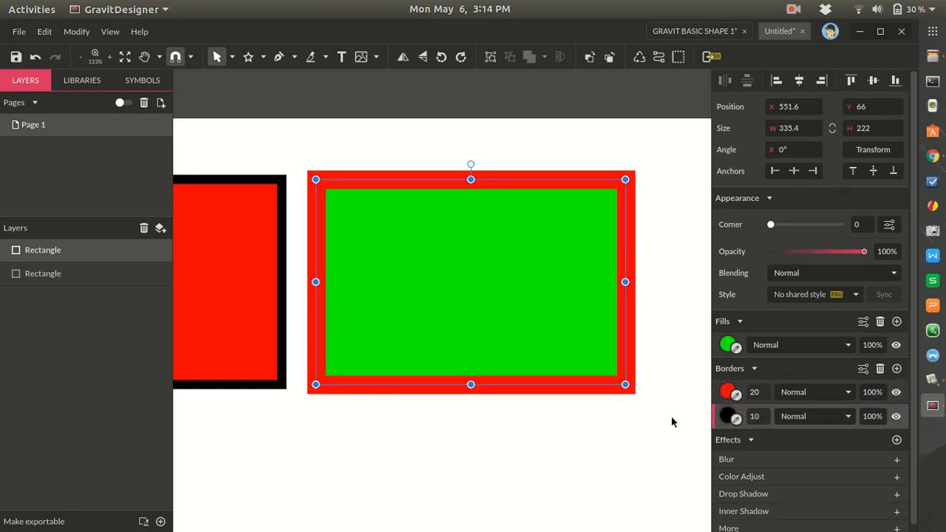
Step: Set the width of the green rectangle's black border to 20
click(753, 397)
click(749, 417)
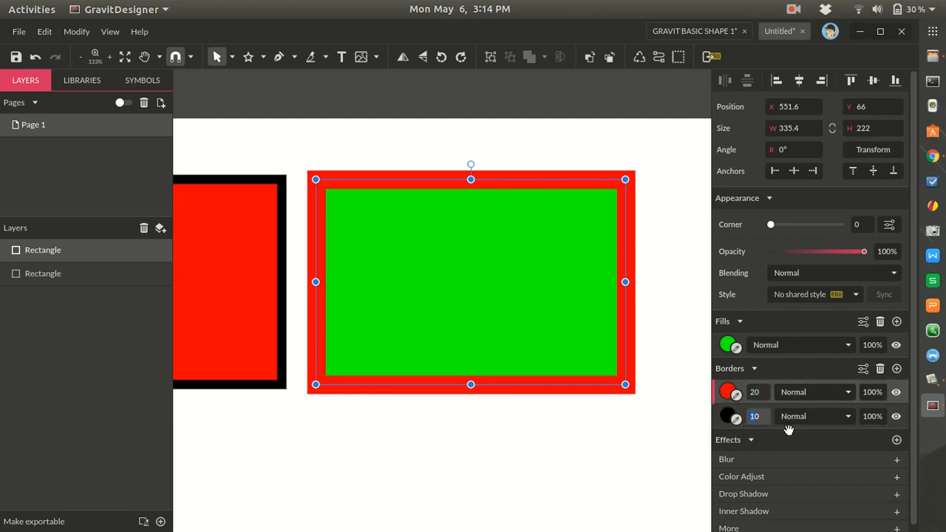
text(20)
key(Return)
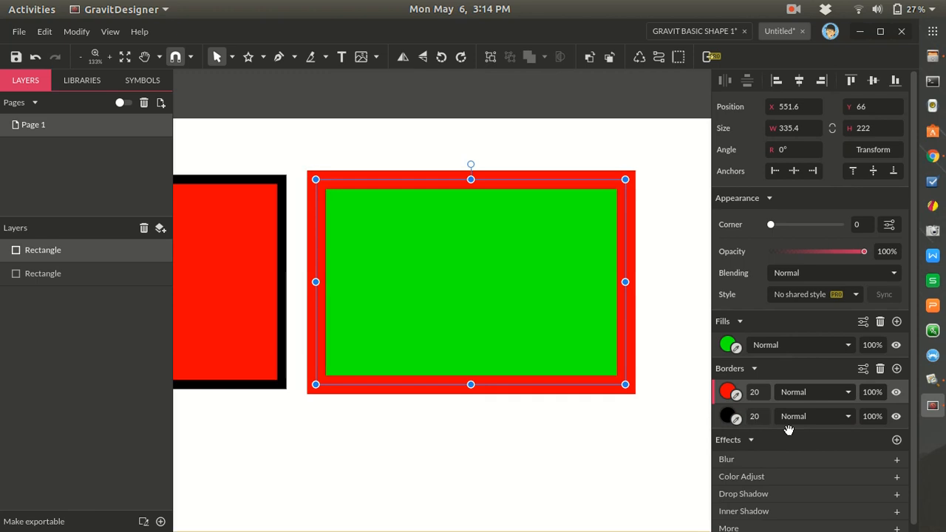
Step: Set the width of the green rectangle's black border to 30 and deselect the shape
click(747, 416)
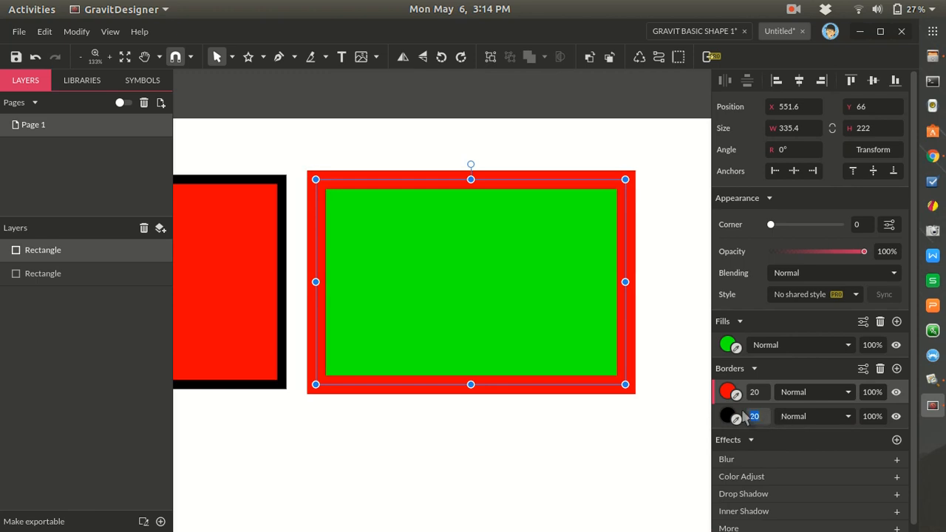
key(Return)
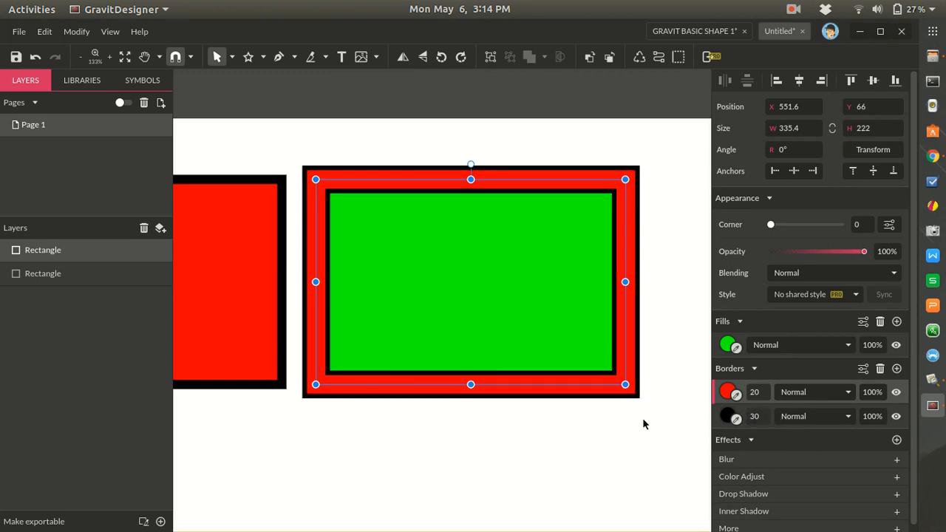
click(656, 438)
scroll(657, 441, down, 1)
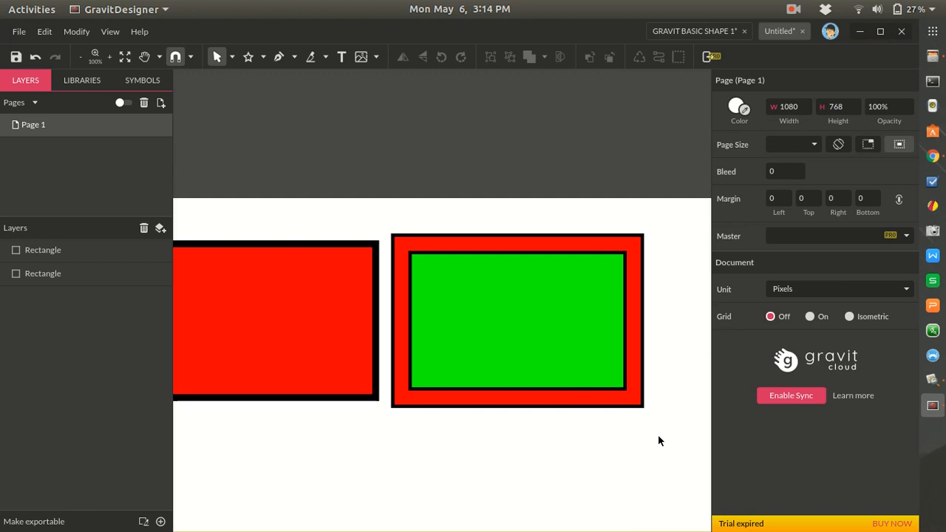
scroll(658, 439, down, 1)
scroll(612, 374, up, 1)
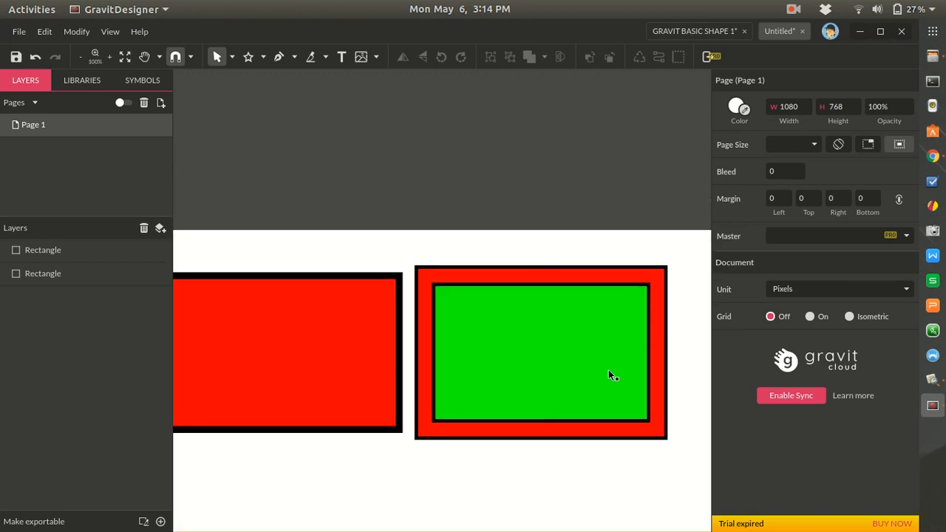
Step: Delete the black border from the green rectangle, leaving only the red one, and deselect the shape
click(609, 370)
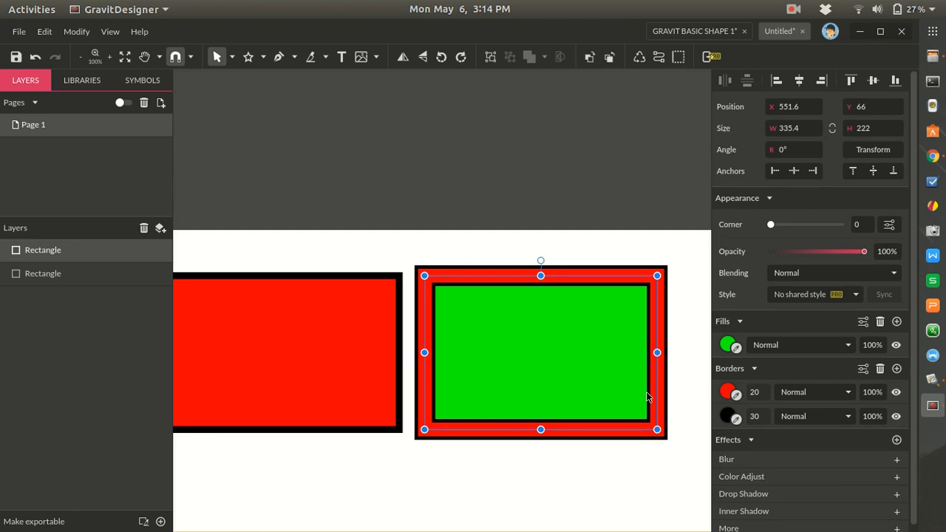
scroll(684, 392, up, 2)
scroll(674, 401, down, 2)
scroll(673, 401, down, 1)
scroll(675, 404, up, 3)
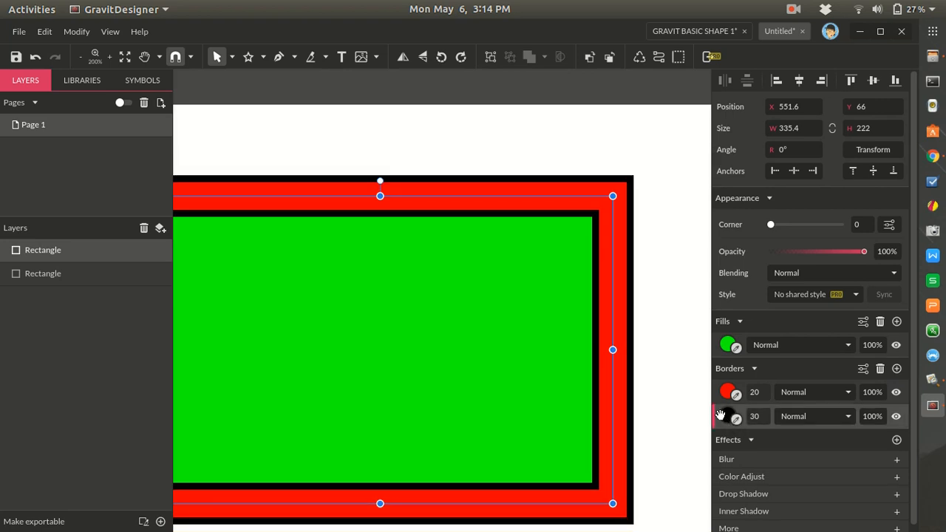
click(879, 373)
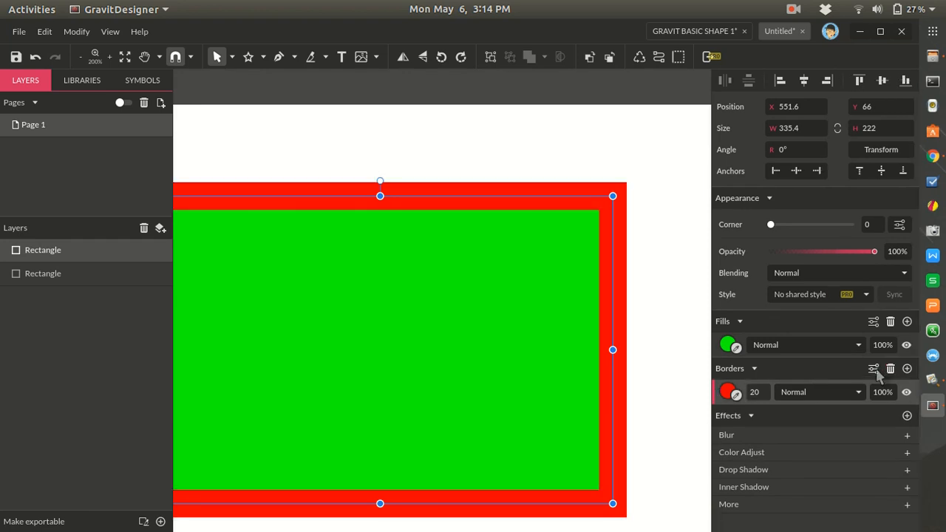
click(673, 410)
Step: Move both rectangles down and enlarge them together to about 1046 × 328 px at X 52, Y 220, and deselect them
scroll(671, 413, down, 3)
ctrl+scroll(670, 412, down, 2)
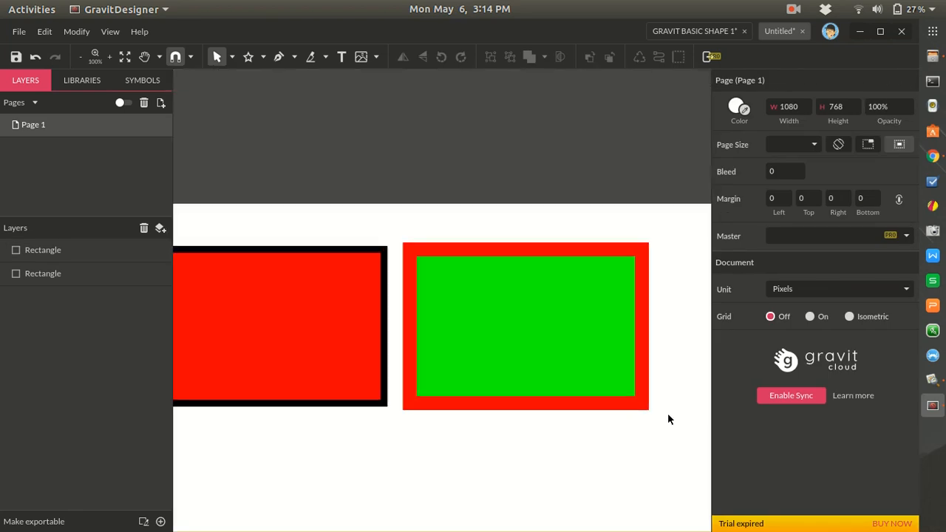
ctrl+scroll(667, 419, down, 1)
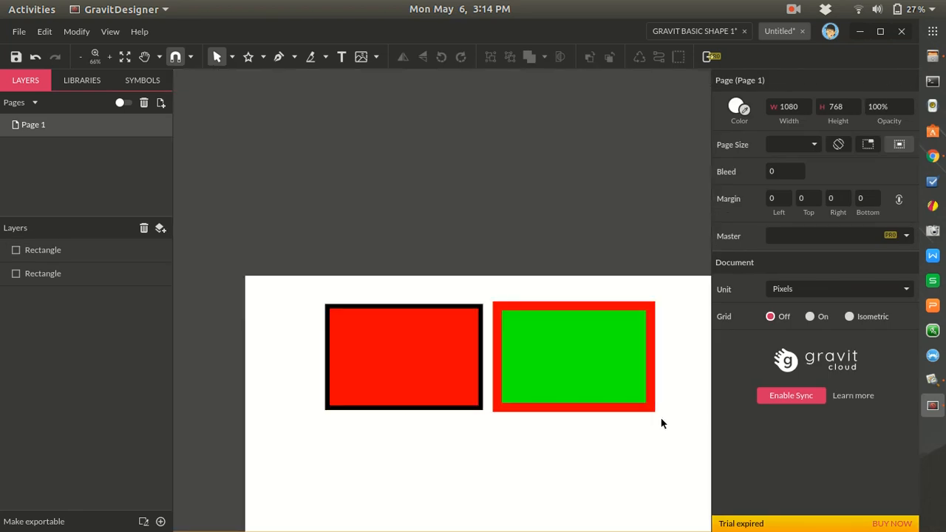
ctrl+scroll(659, 418, down, 2)
ctrl+scroll(655, 426, up, 3)
ctrl+scroll(650, 430, down, 1)
ctrl+scroll(649, 439, down, 2)
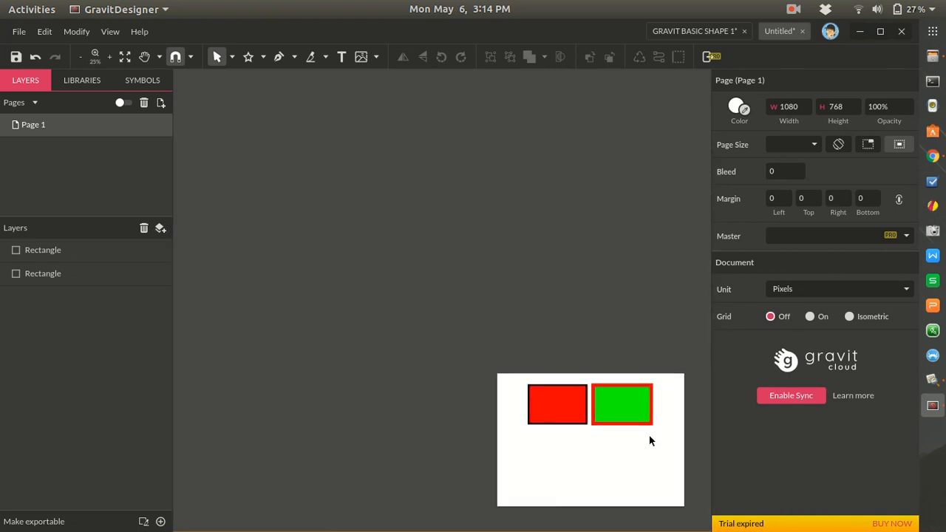
ctrl+scroll(649, 437, up, 2)
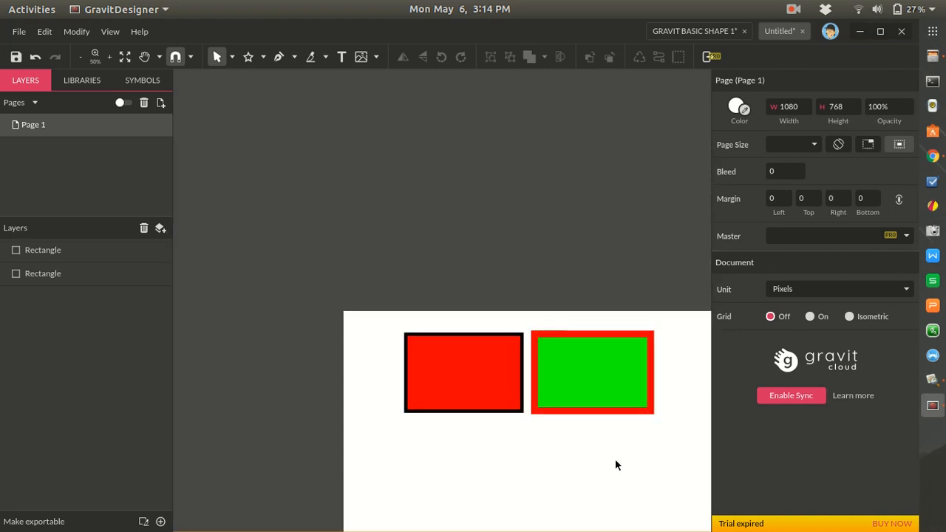
scroll(622, 487, down, 2)
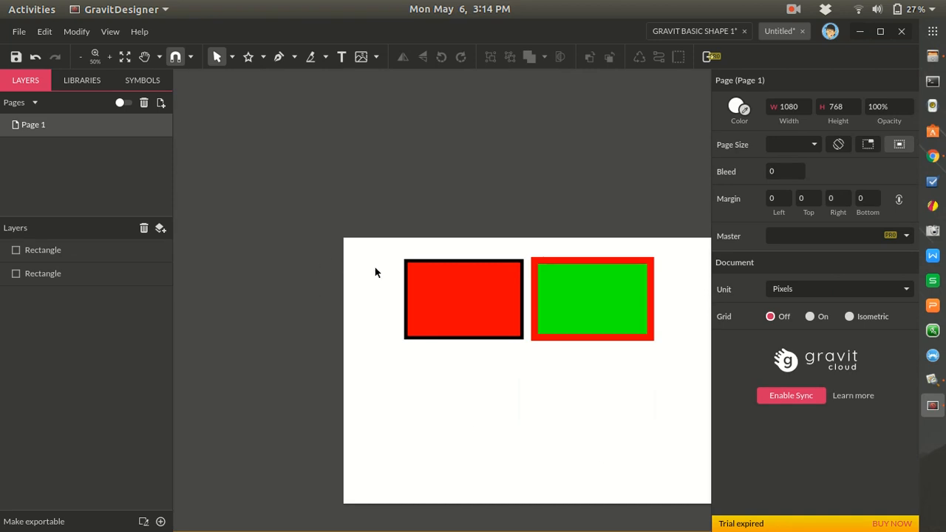
drag(382, 254, 669, 337)
drag(591, 306, 604, 376)
mouse_move(667, 410)
mouse_down()
mouse_move(683, 439)
mouse_move(660, 426)
mouse_up()
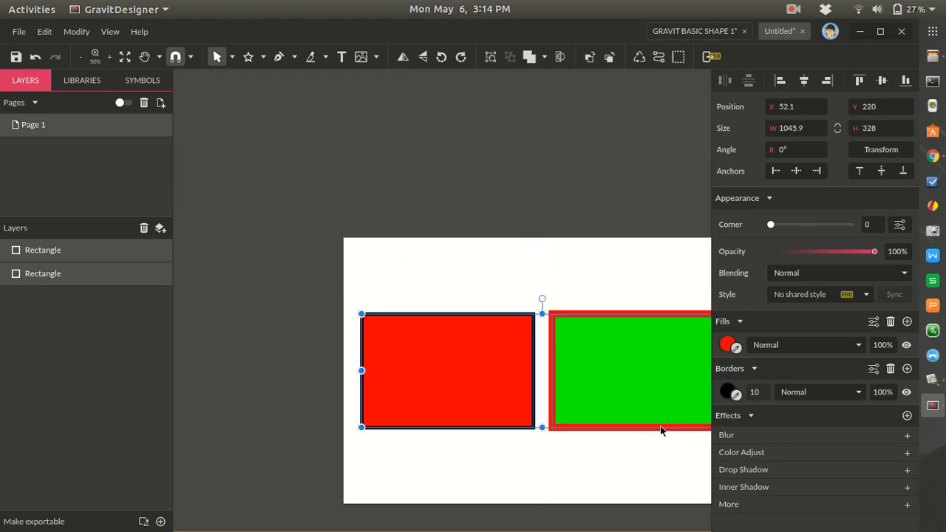
click(395, 247)
Step: Save the design to a local file on the Desktop as GRAVIT BASIC SHAPE 1.gvdesign, replacing the existing file
click(44, 31)
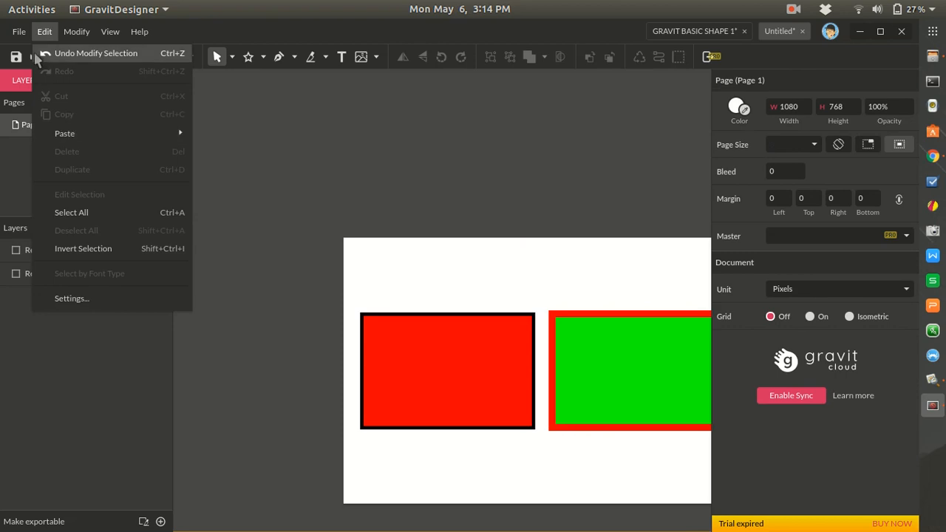
mouse_move(18, 31)
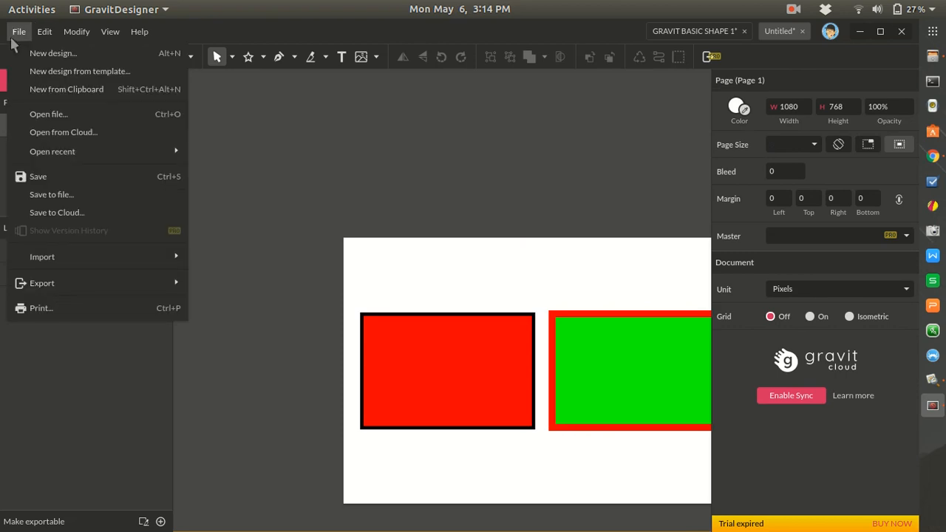
click(38, 177)
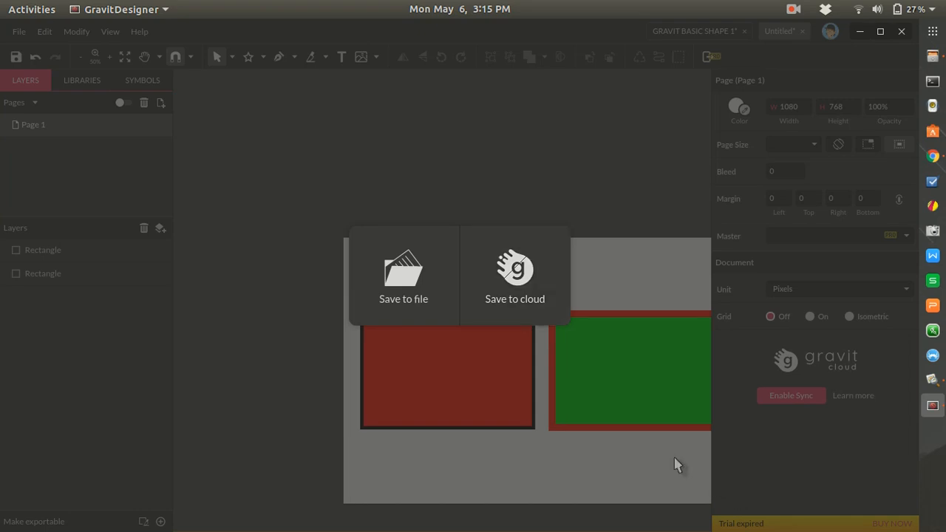
click(438, 288)
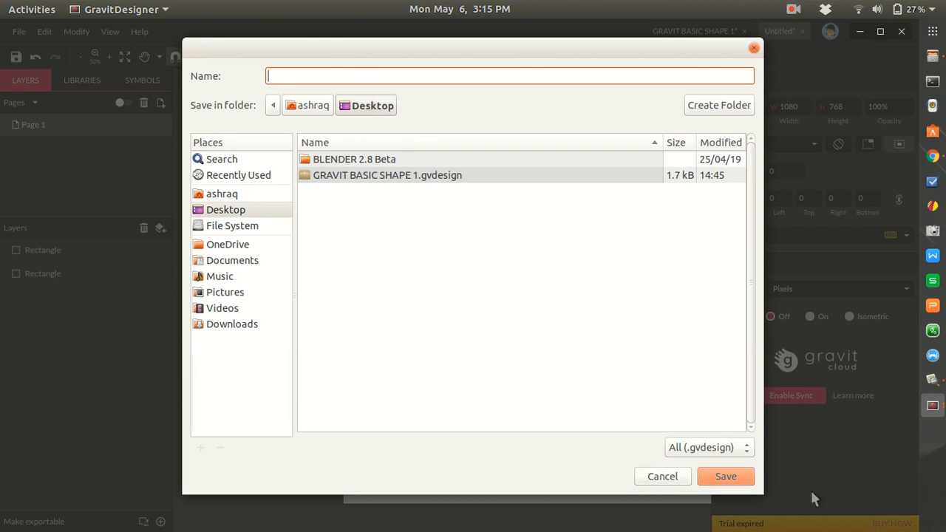
click(376, 178)
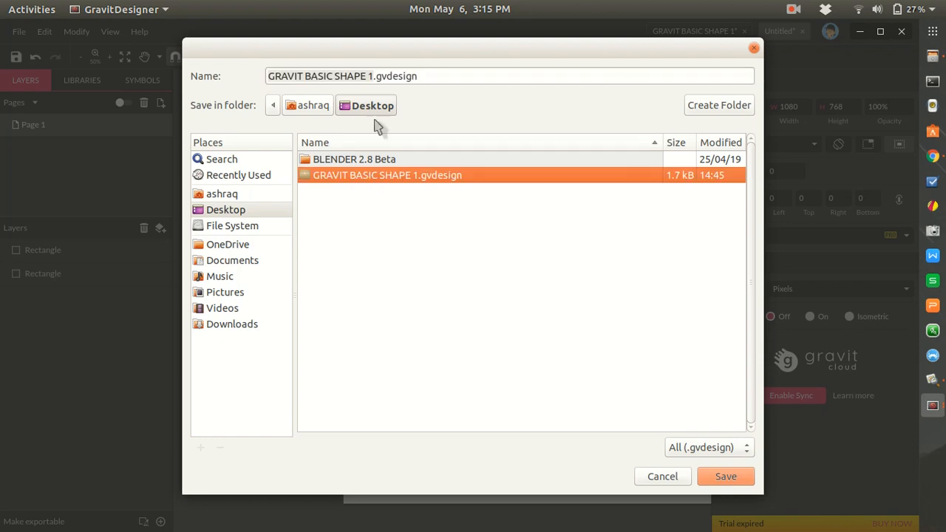
mouse_move(381, 76)
mouse_down()
mouse_move(431, 78)
mouse_move(370, 78)
mouse_up()
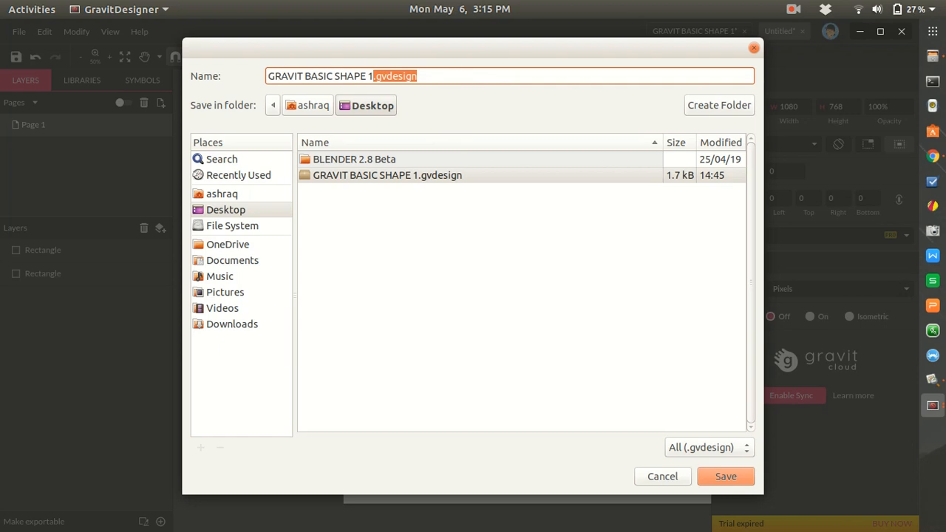
click(726, 476)
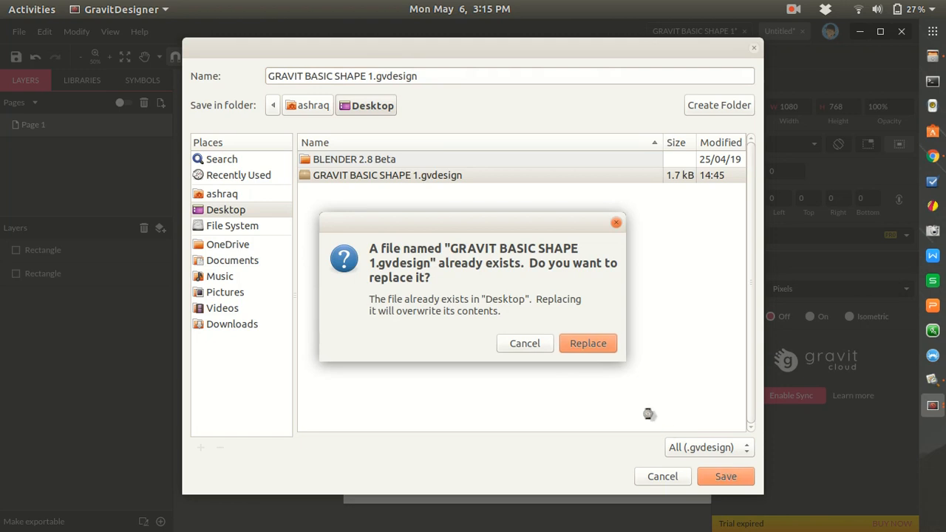
click(585, 345)
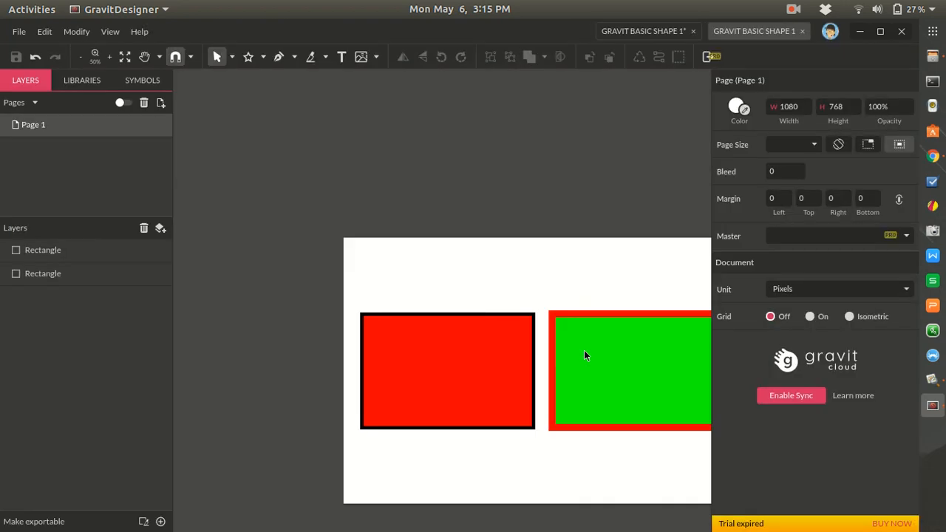
Step: Move the green rectangle slightly closer to the red one, to X 571, Y 220
scroll(476, 294, down, 1)
scroll(508, 368, up, 1)
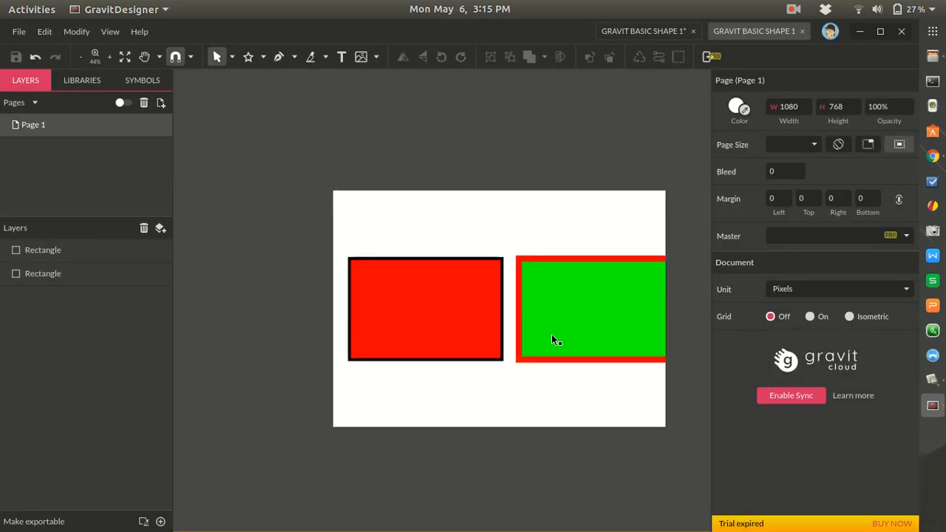
click(543, 333)
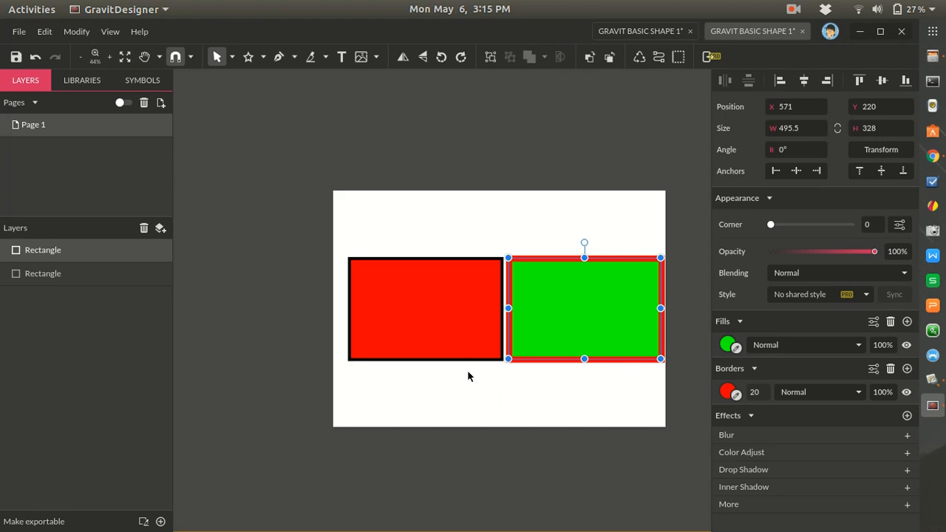
Step: Export the design as a JPEG image to the Desktop as GRAVIT BASIC SHAPE 1.jpeg, replacing the existing file
click(18, 32)
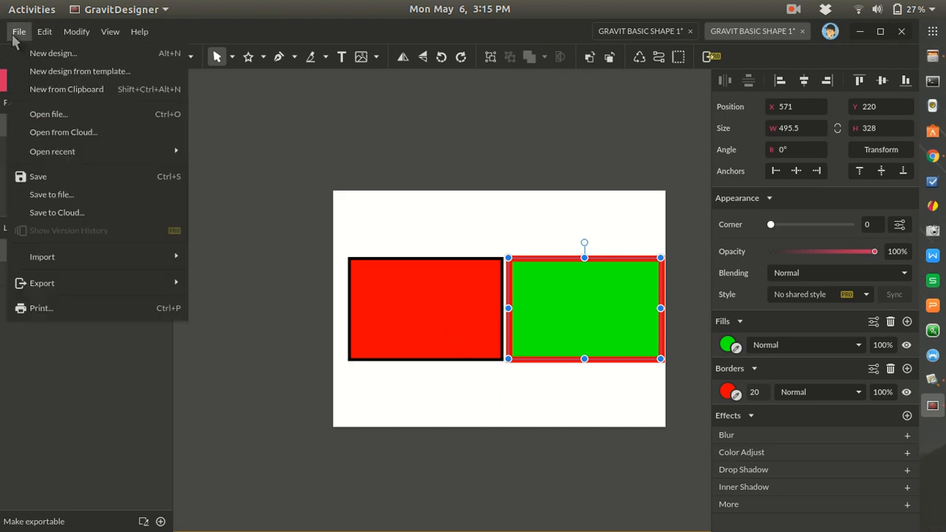
mouse_move(147, 282)
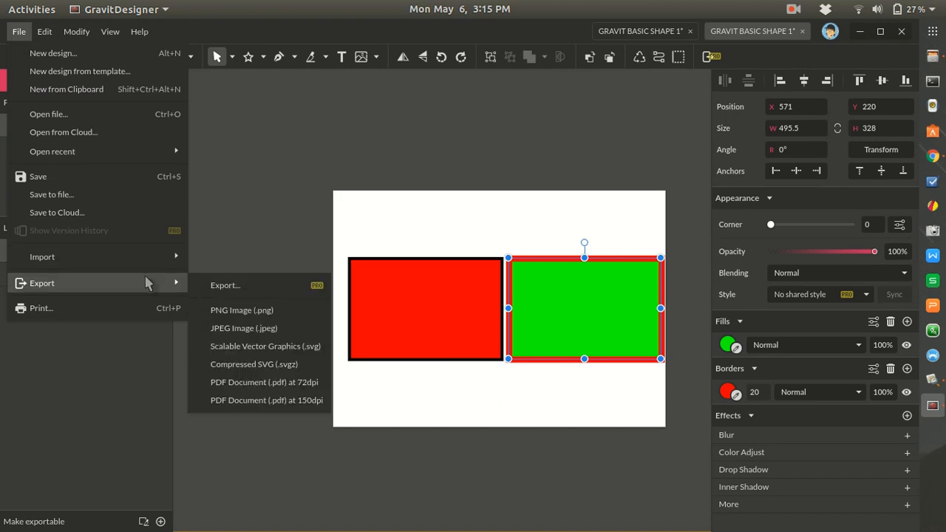
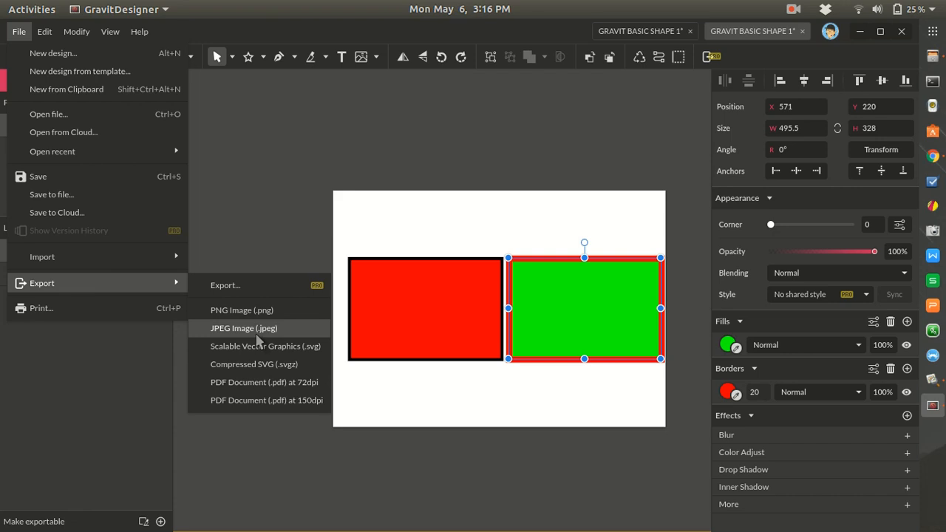
click(257, 337)
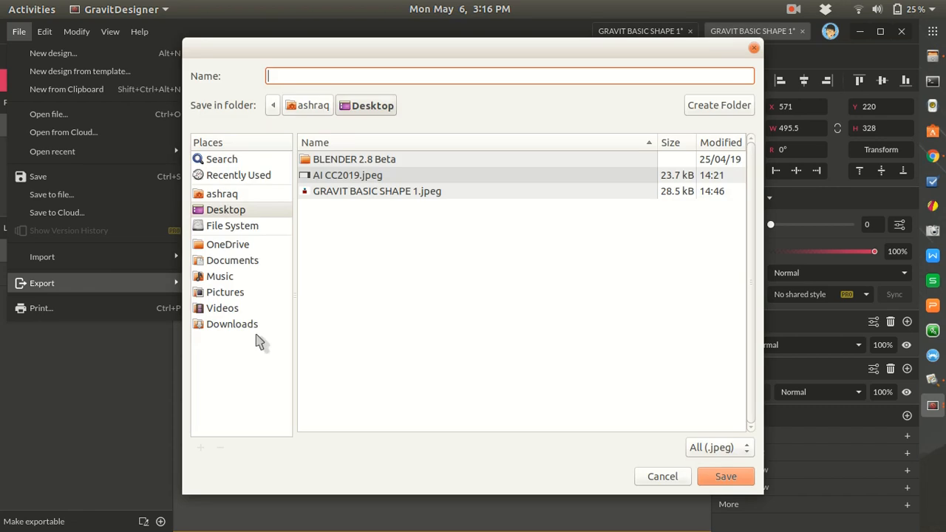
click(367, 191)
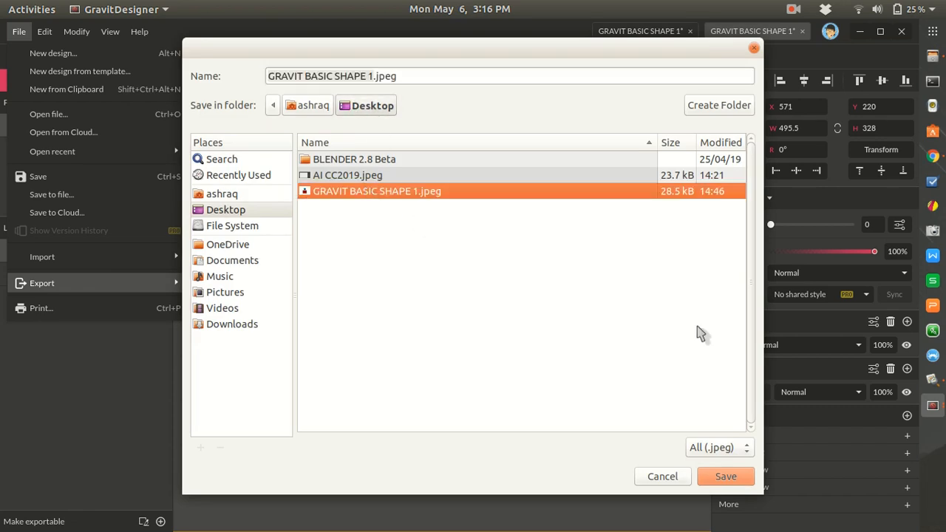
click(728, 476)
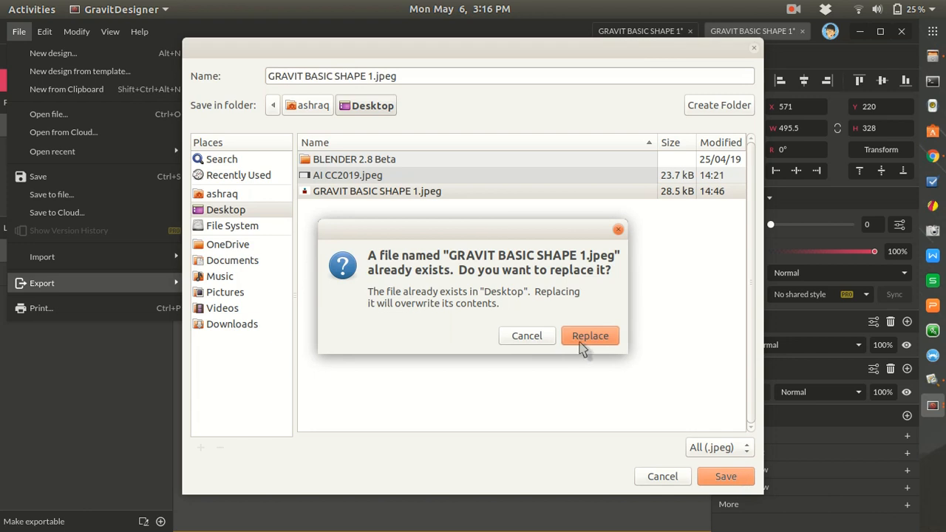
click(581, 345)
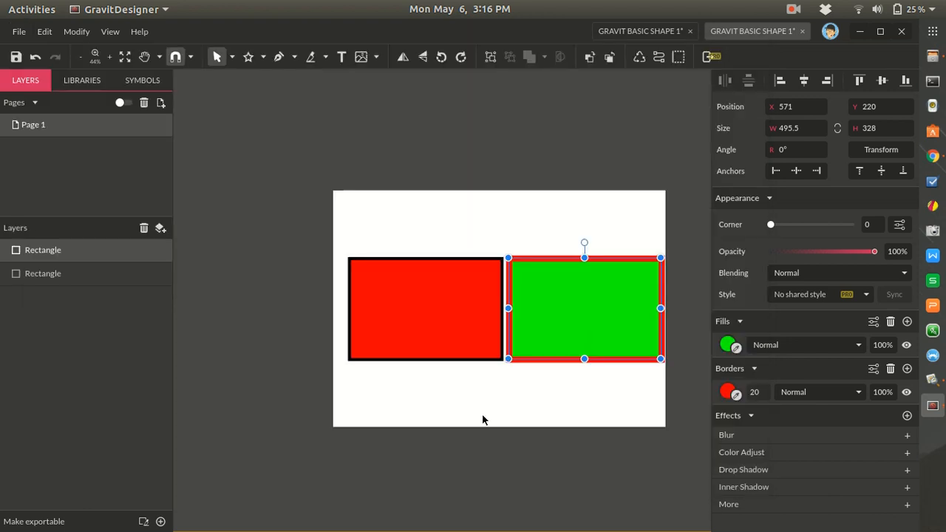
Step: Open the exported GRAVIT BASIC SHAPE 1.jpeg from the Desktop in Image Viewer to check it, close it and return to Gravit Designer
key(super+d)
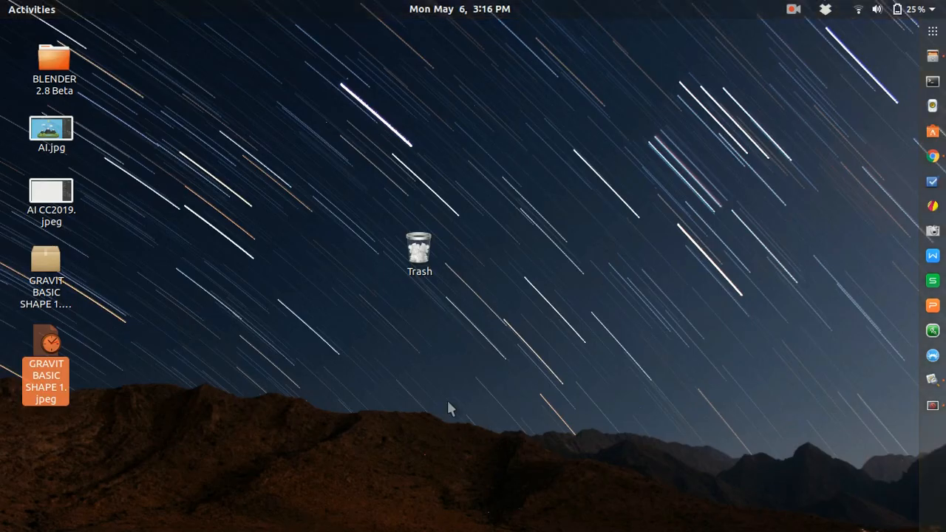
double_click(43, 370)
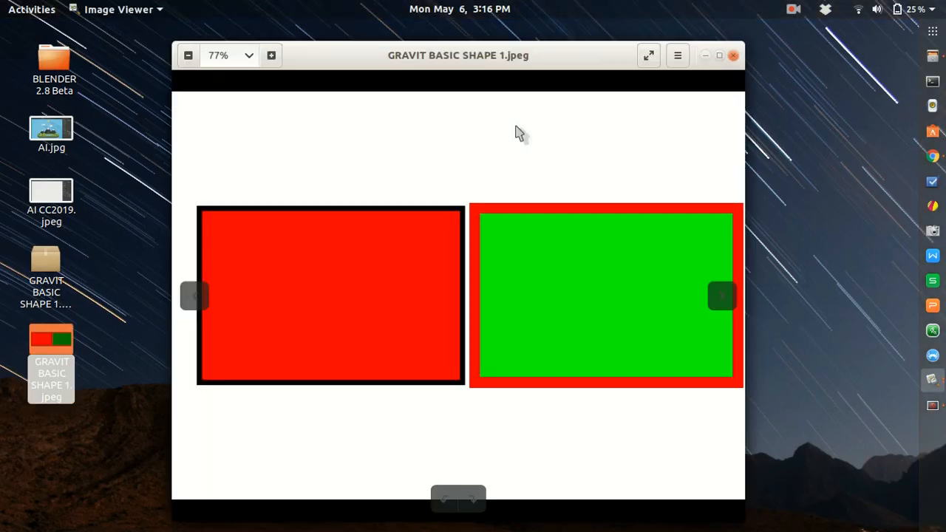
click(720, 57)
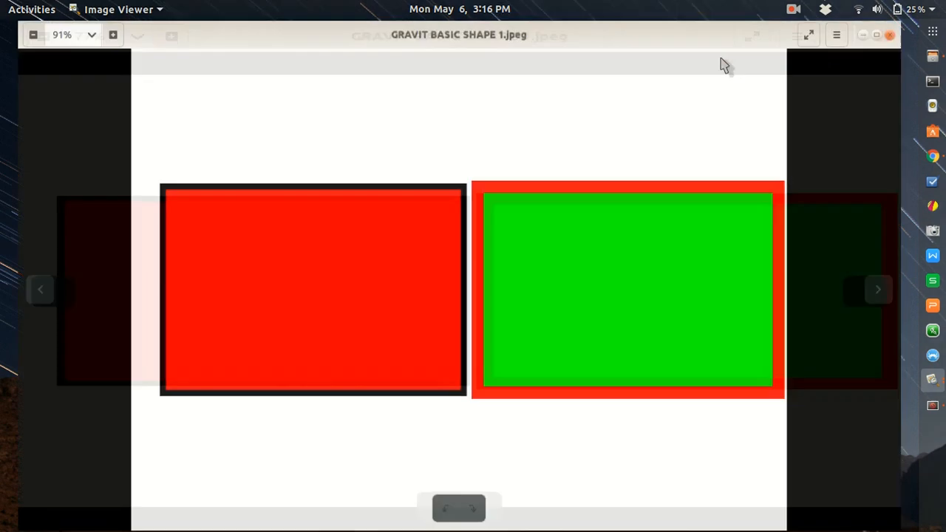
click(909, 32)
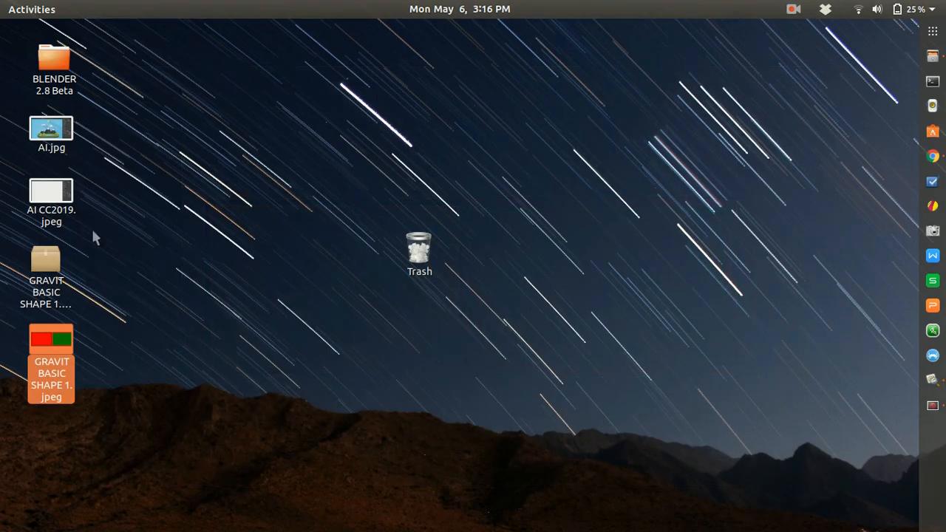
click(54, 259)
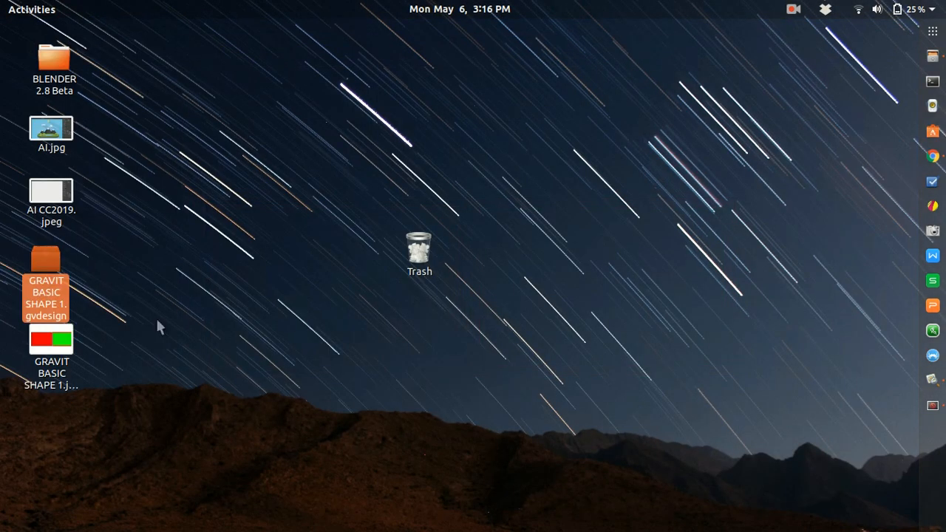
click(283, 379)
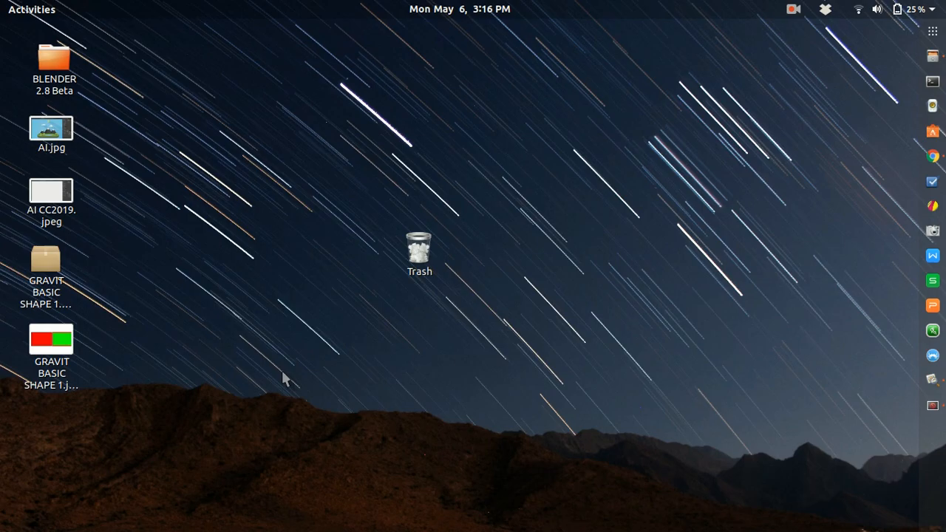
key(super)
click(341, 403)
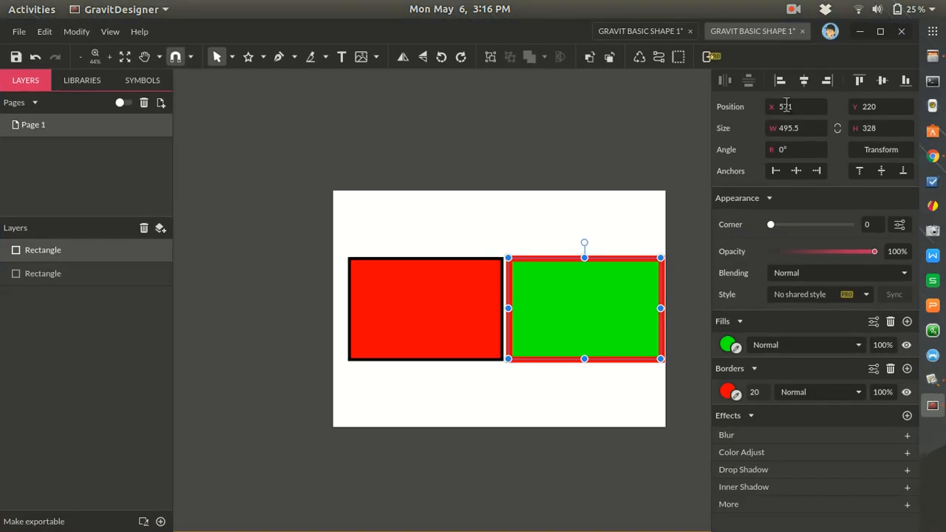
Step: Select both rectangles together and delete them from the page
scroll(442, 402, down, 1)
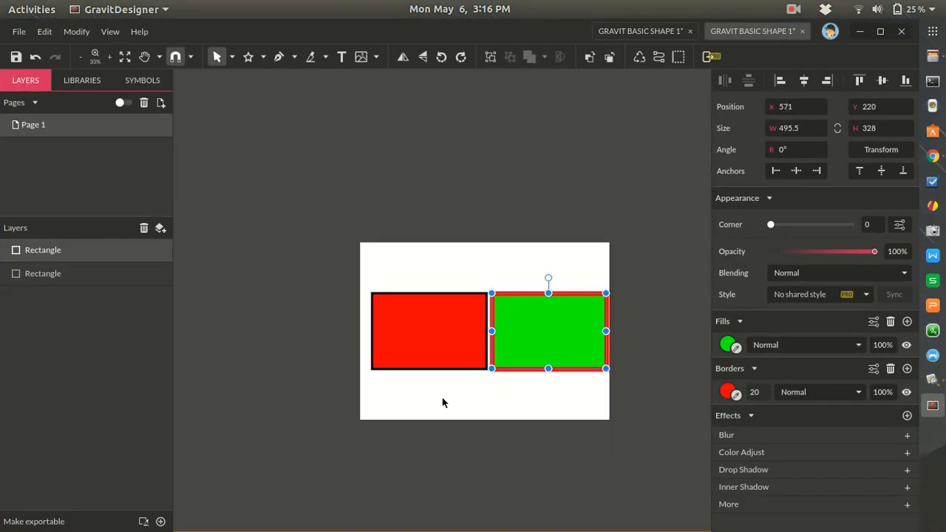
drag(364, 272, 627, 391)
click(346, 287)
drag(349, 270, 647, 392)
key(Delete)
scroll(616, 370, up, 2)
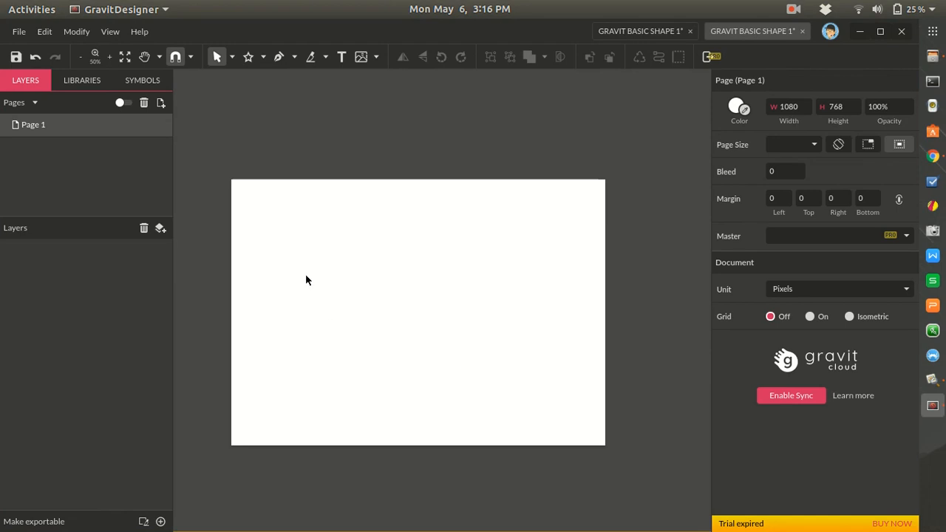
Step: Draw a triangle about 349 × 302 px near the top centre of the page, at about X 334, Y 47
click(262, 57)
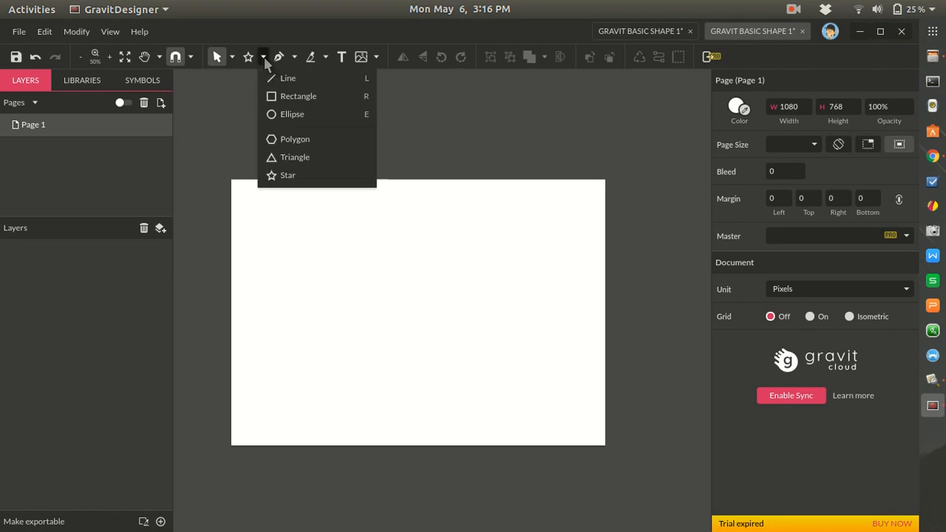
click(293, 160)
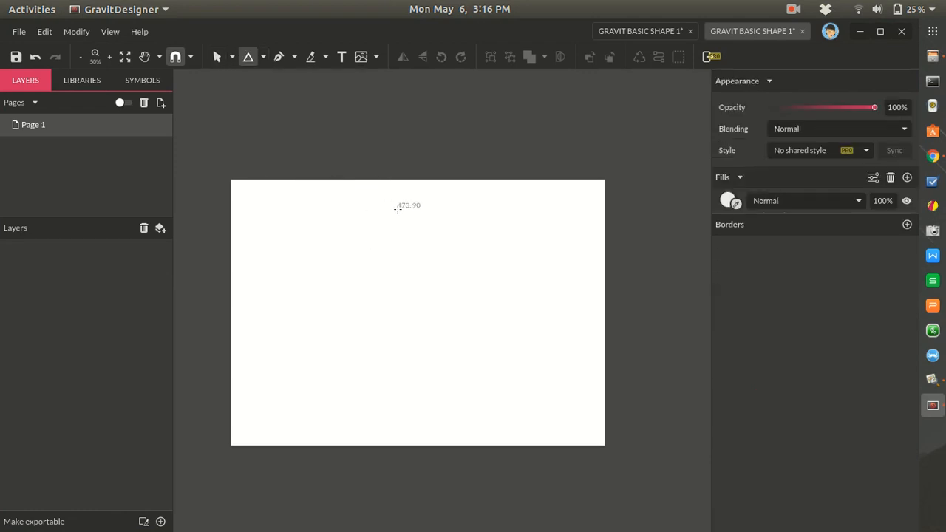
drag(390, 202, 332, 241)
drag(401, 205, 416, 267)
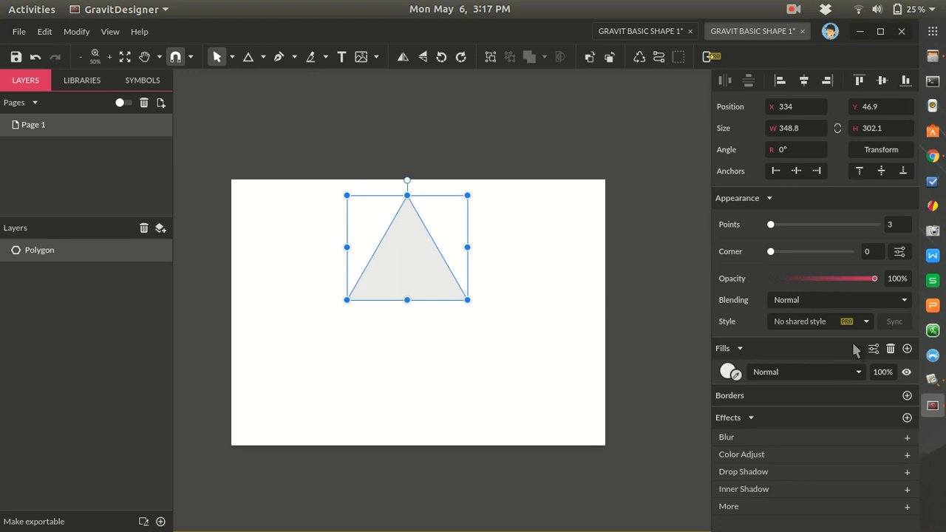
Step: Fill the triangle with dark green #0D790D and deselect it
click(730, 372)
click(786, 349)
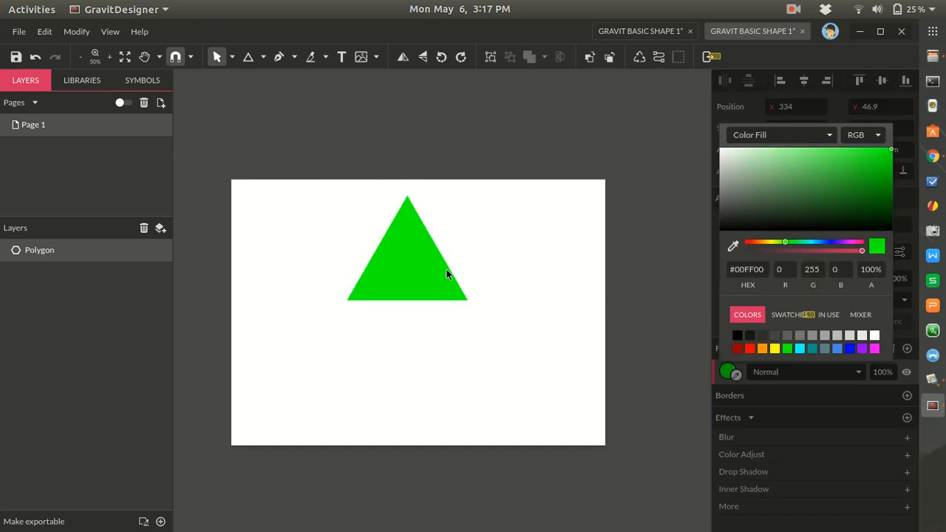
click(382, 270)
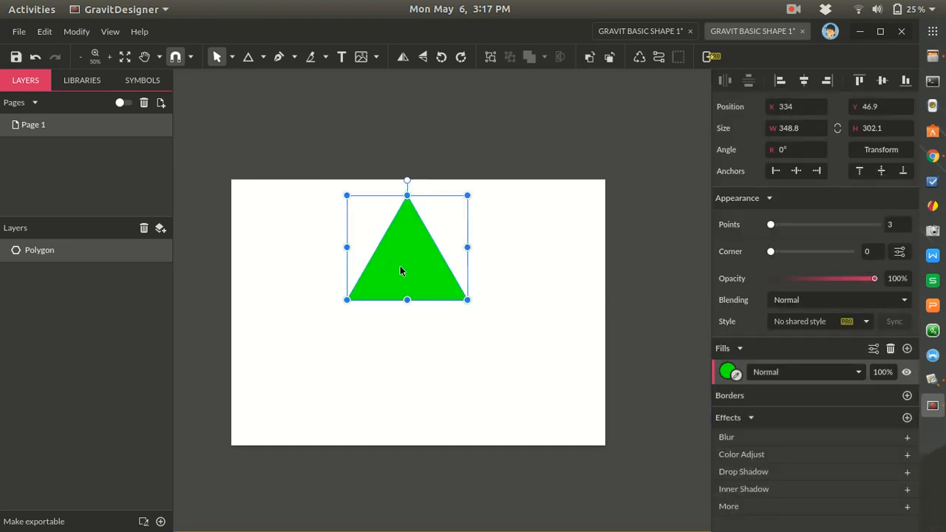
click(732, 372)
drag(875, 176, 876, 200)
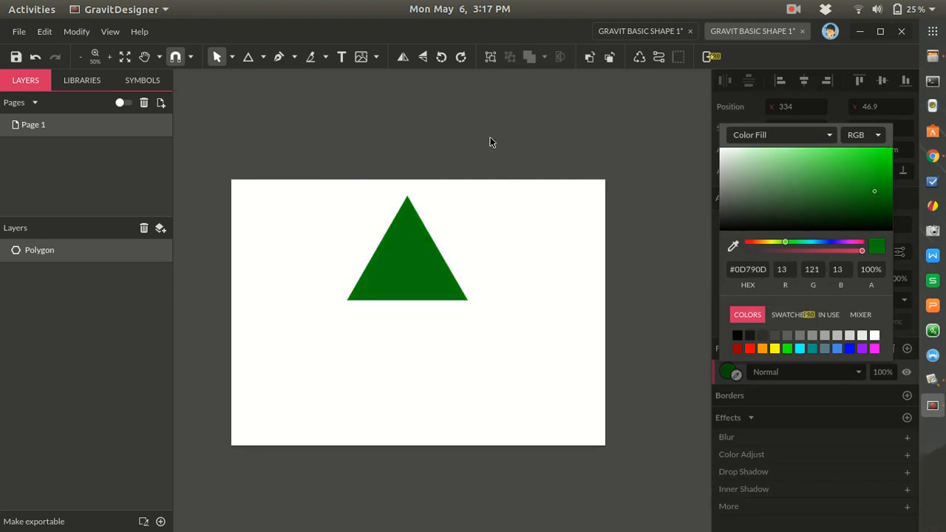
click(490, 139)
Step: Duplicate the green triangle twice, offsetting each copy straight down to form a three-tier tree, and deselect
click(394, 268)
key(ctrl+d)
drag(406, 258, 393, 357)
click(456, 214)
scroll(414, 267, up, 1)
key(ctrl+d)
click(535, 341)
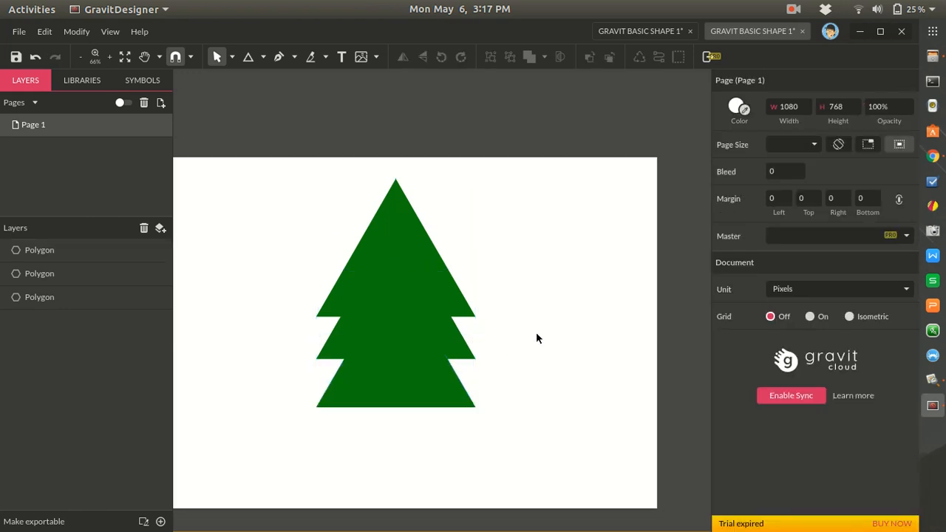
Step: Examine the overlapping tree triangles and their matching entries in the layer list, leaving the layer names as they are
scroll(538, 334, down, 1)
scroll(538, 333, up, 3)
click(309, 252)
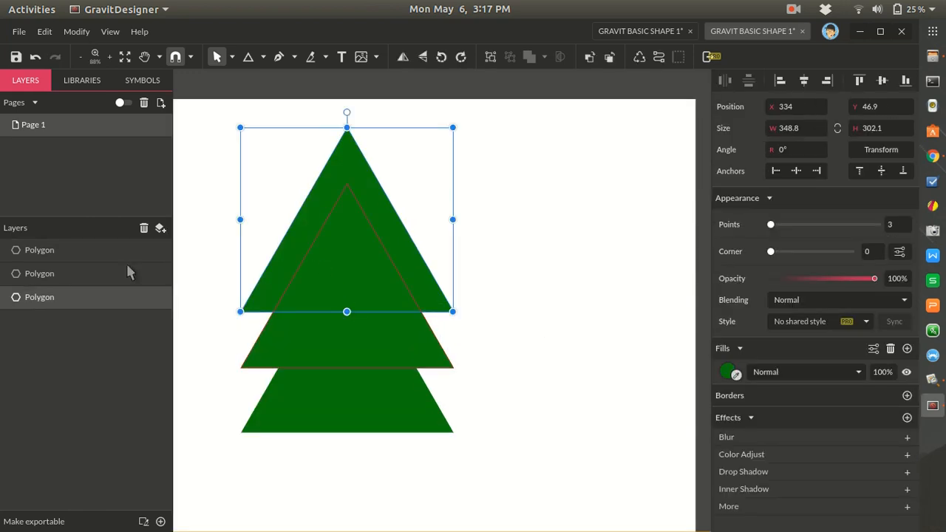
click(22, 251)
double_click(47, 250)
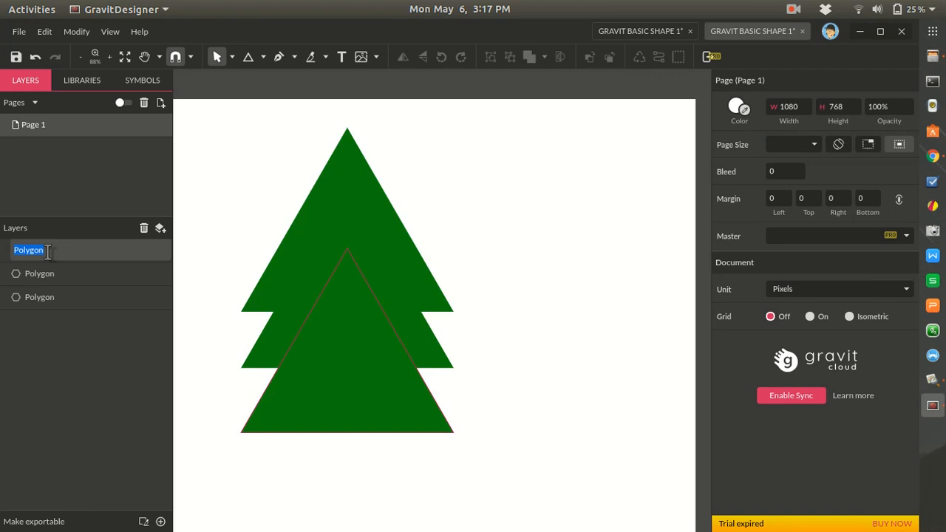
click(485, 233)
scroll(486, 232, down, 6)
scroll(458, 236, up, 1)
scroll(438, 243, up, 1)
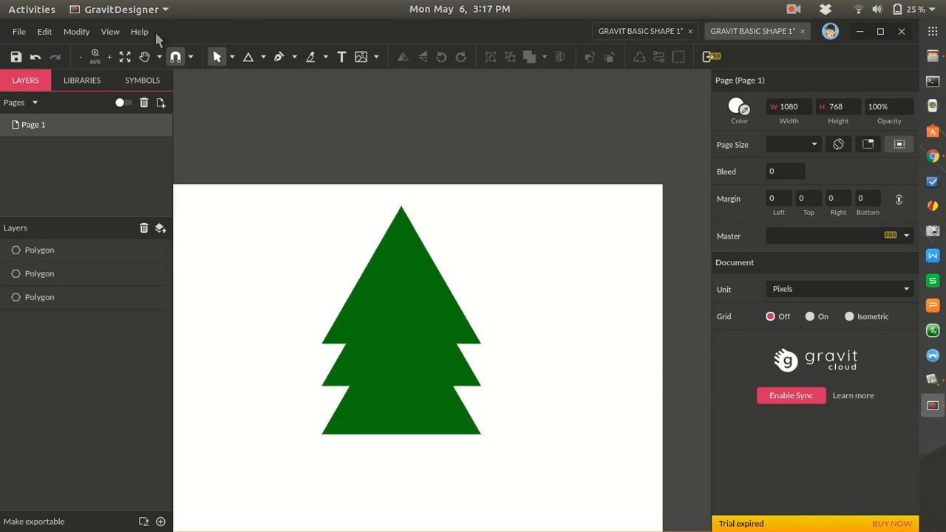
Step: Draw a trunk rectangle about 55 × 206 px at the tree's bottom centre, at X 485, Y 485, and deselect it
click(263, 57)
click(288, 96)
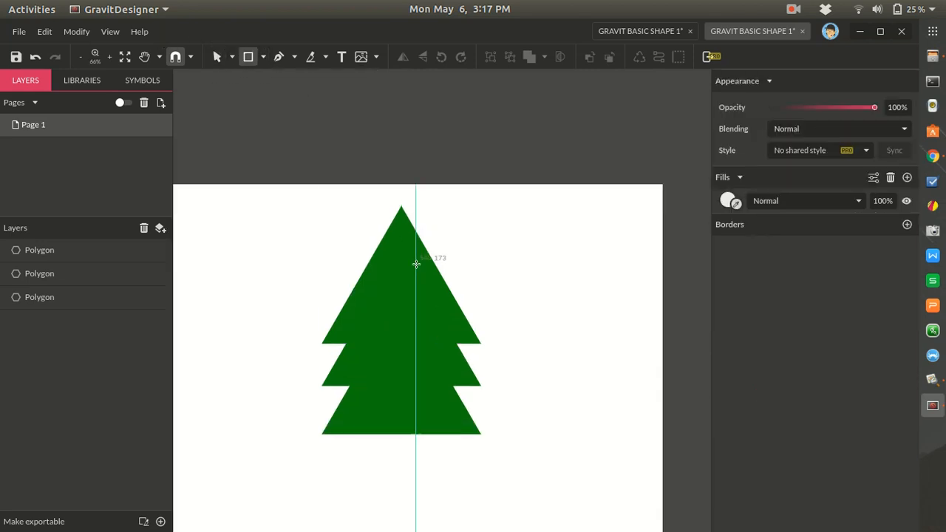
scroll(412, 258, down, 3)
drag(391, 296, 417, 390)
click(515, 379)
Step: Fill the trunk rectangle with brown #68471B and deselect it
click(397, 365)
click(729, 344)
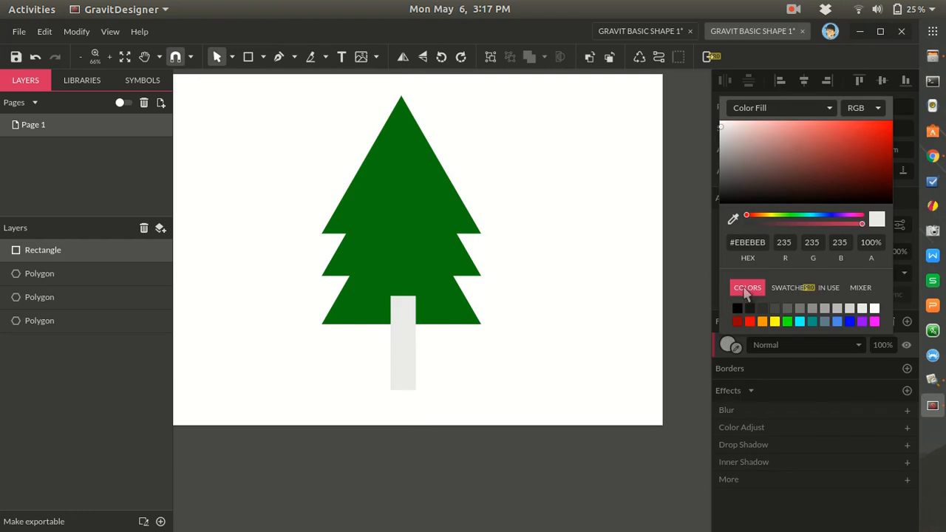
click(763, 321)
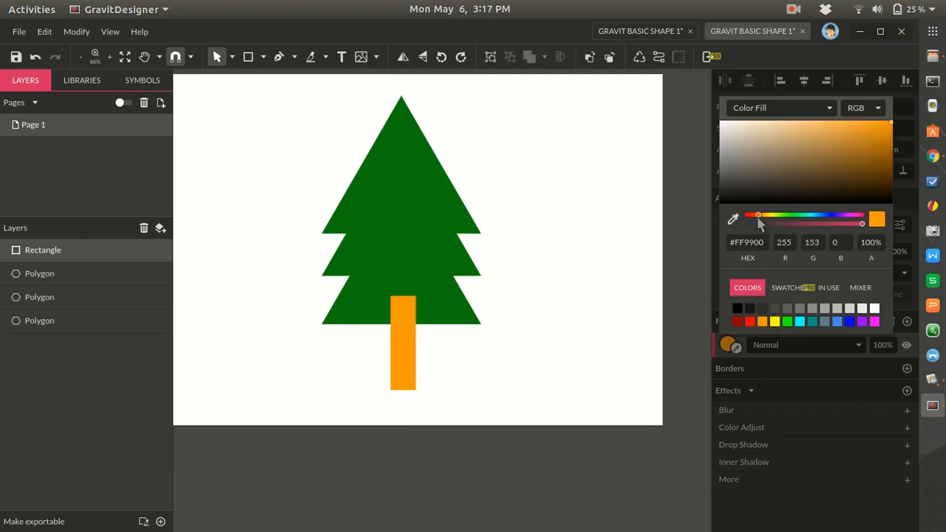
drag(855, 158, 850, 172)
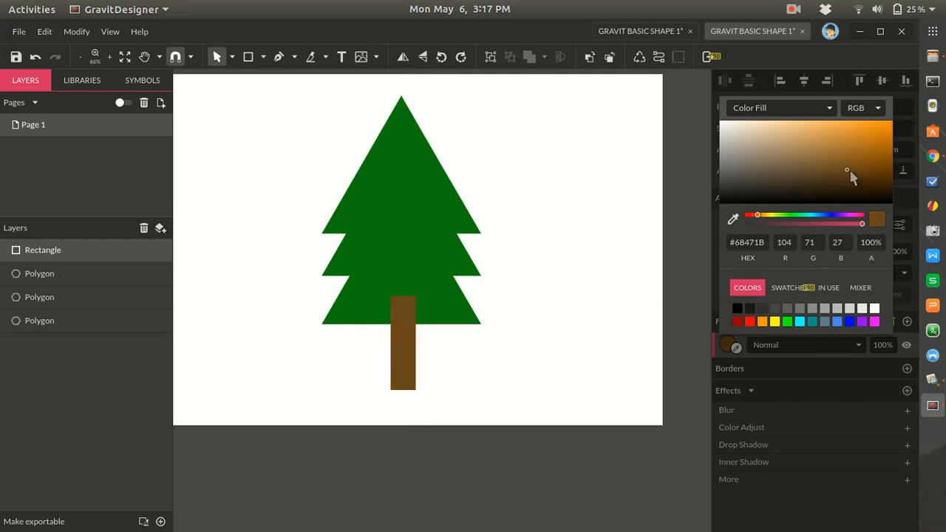
click(443, 371)
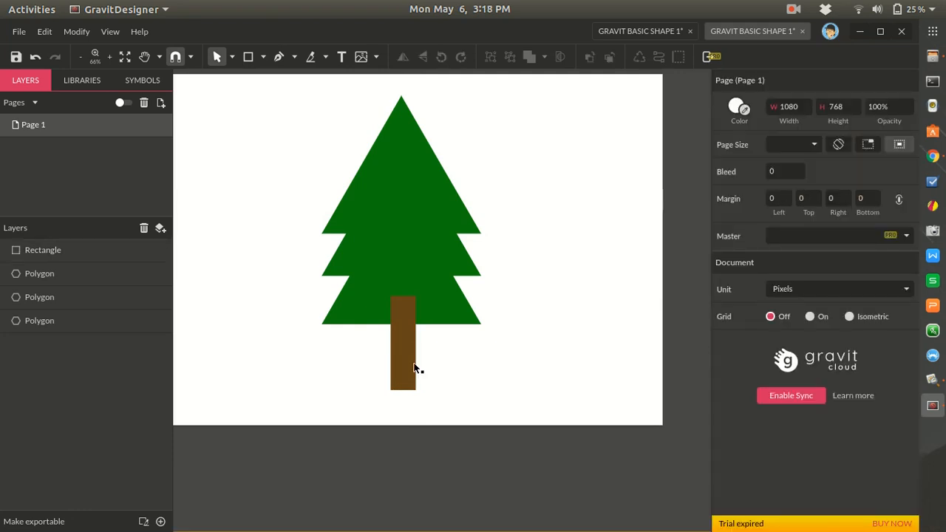
Step: Try to move the trunk rectangle's lower-left corner point outward with the Subselect tool
click(415, 368)
scroll(441, 365, up, 2)
click(414, 404)
click(358, 395)
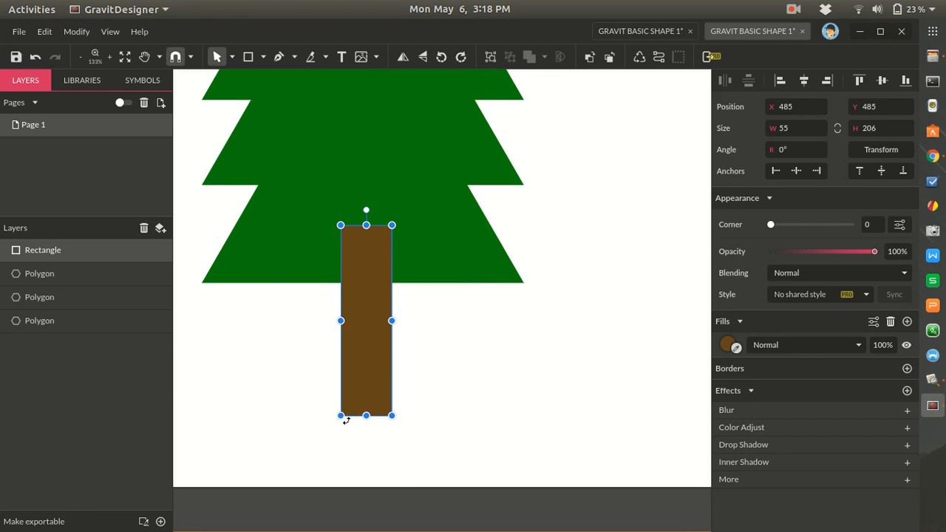
click(234, 58)
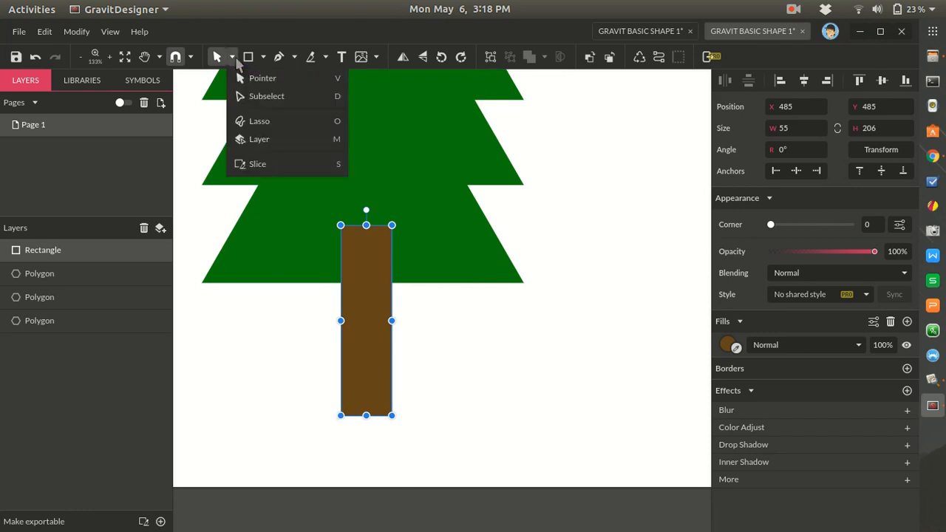
click(294, 97)
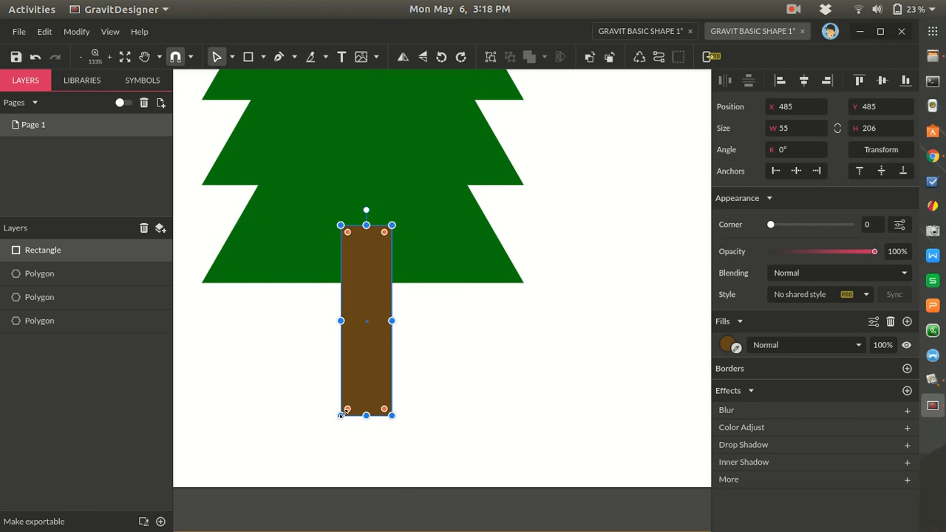
drag(341, 416, 327, 419)
key(ctrl+z)
click(343, 425)
click(341, 416)
drag(340, 415, 332, 415)
key(ctrl+z)
Step: Enlarge the trunk rectangle from its lower-left corner to about 61 × 208 px, with a corner radius of 1
scroll(353, 410, up, 5)
scroll(350, 419, up, 1)
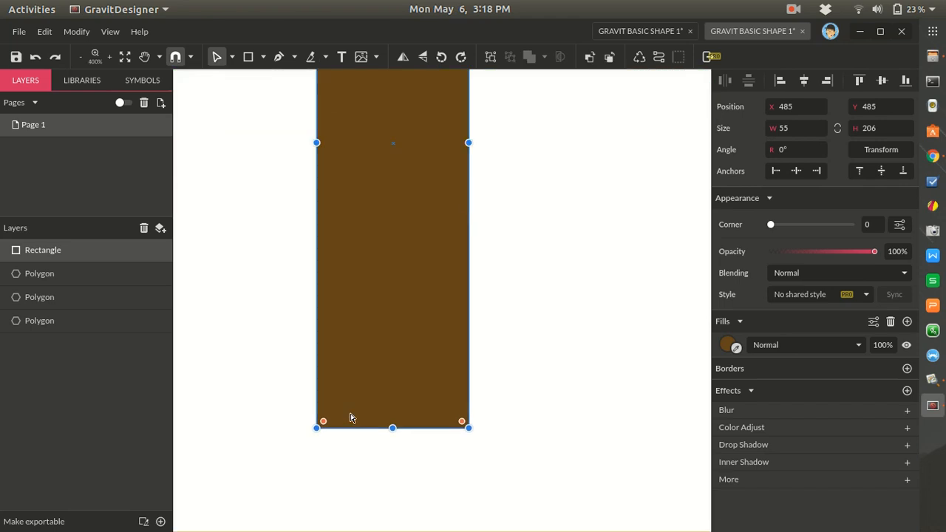
mouse_move(324, 424)
mouse_down()
mouse_move(306, 429)
mouse_move(328, 437)
mouse_move(319, 431)
mouse_up()
drag(320, 429, 300, 434)
key(ctrl+z)
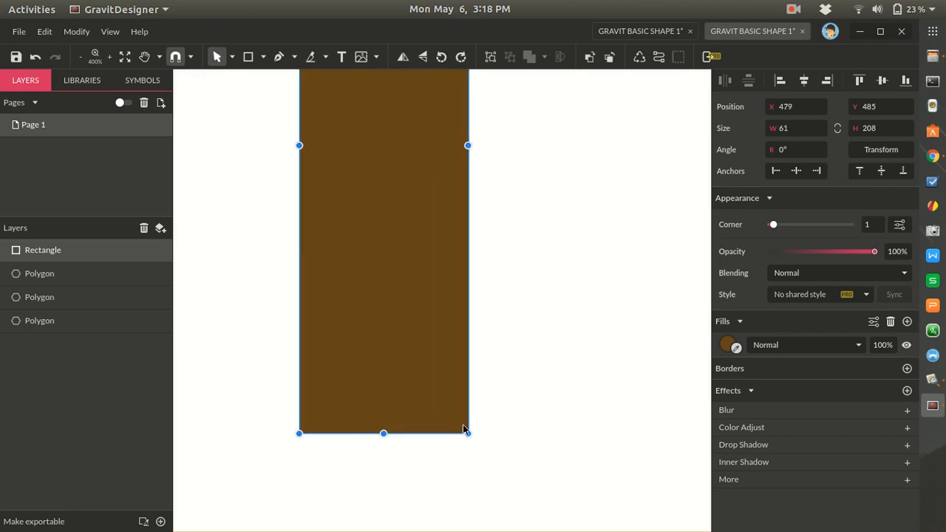
Step: Adjust the trunk rectangle from its upper-right corner to about 59 × 207 px and deselect it
scroll(482, 412, up, 5)
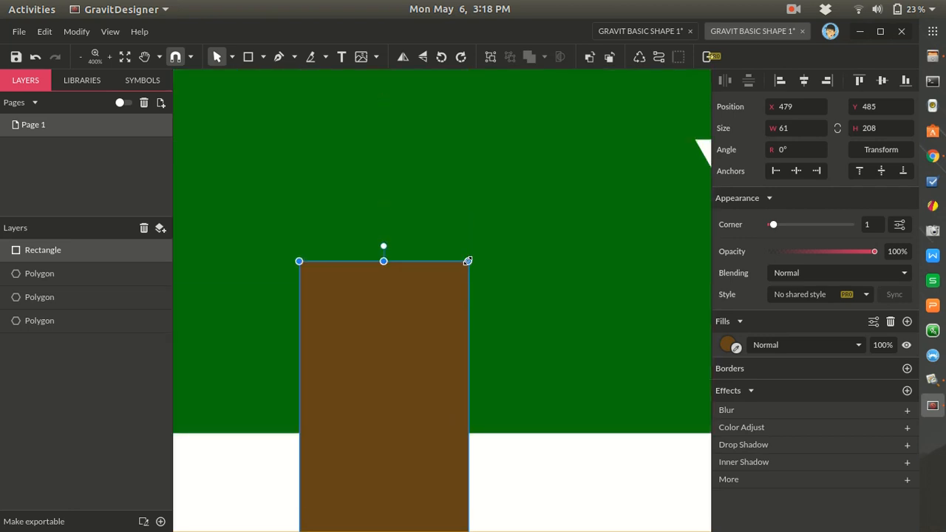
drag(469, 261, 449, 280)
key(ctrl+z)
click(456, 285)
scroll(456, 285, down, 2)
click(503, 368)
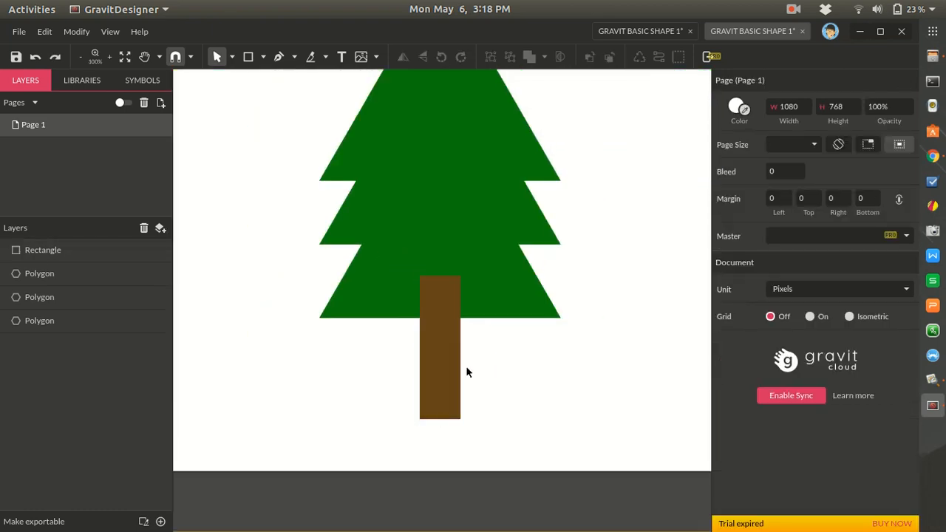
Step: Examine how the trunk rectangle overlaps the lowest green triangle, selecting each shape in turn
scroll(479, 364, down, 1)
scroll(479, 364, up, 1)
scroll(479, 364, up, 1)
click(434, 347)
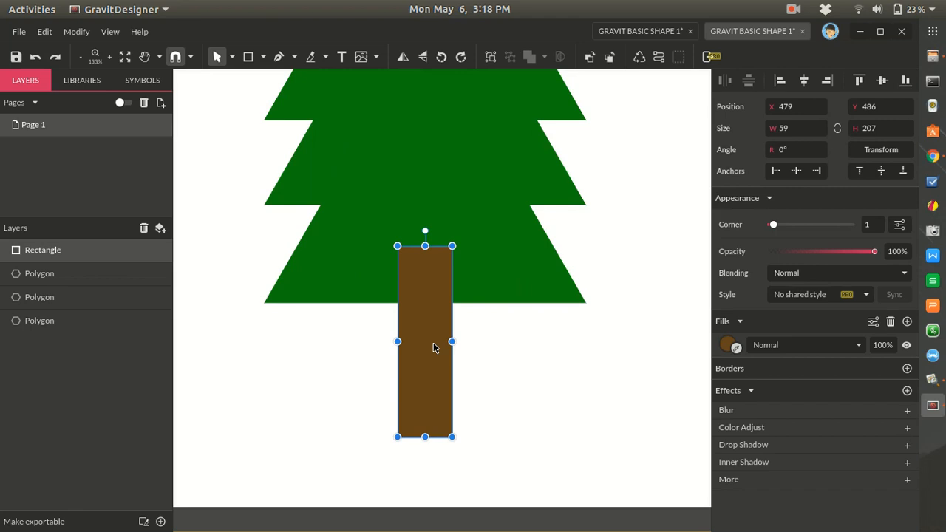
click(500, 397)
click(445, 359)
click(486, 295)
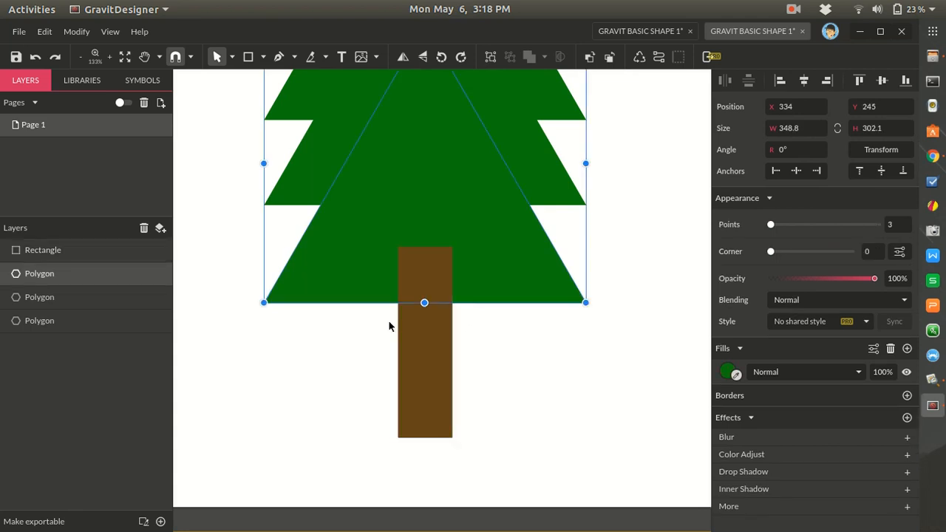
scroll(473, 256, down, 1)
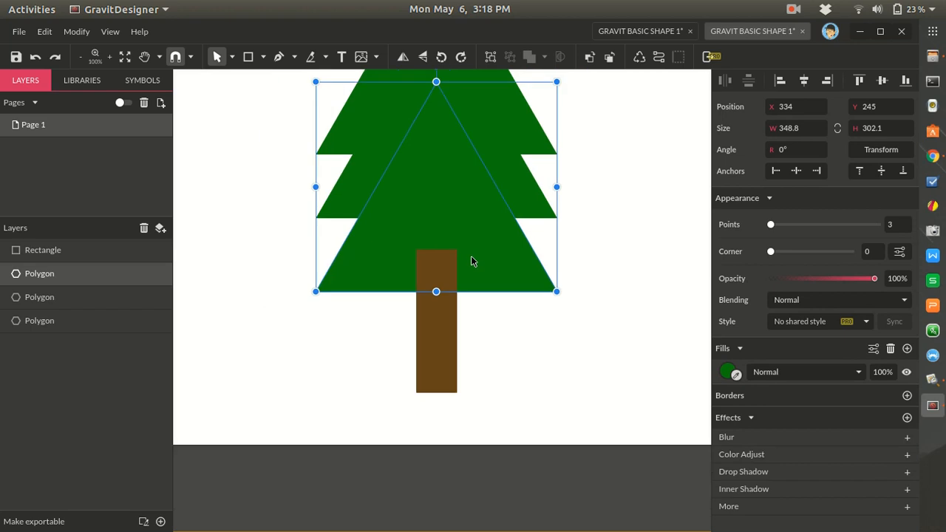
scroll(478, 295, down, 1)
scroll(479, 296, up, 2)
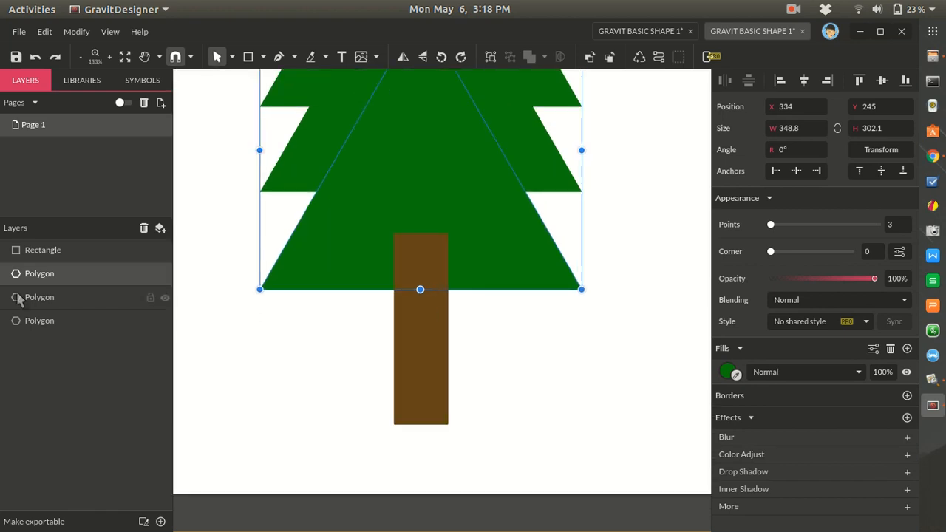
Step: Try moving the trunk rectangle below all three triangles in the layer order
click(63, 250)
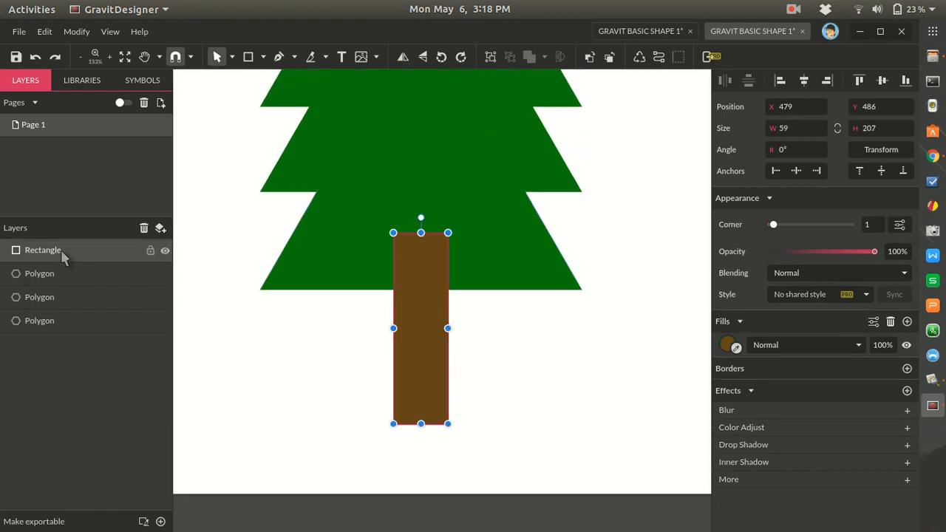
click(61, 251)
click(57, 247)
drag(59, 252, 57, 327)
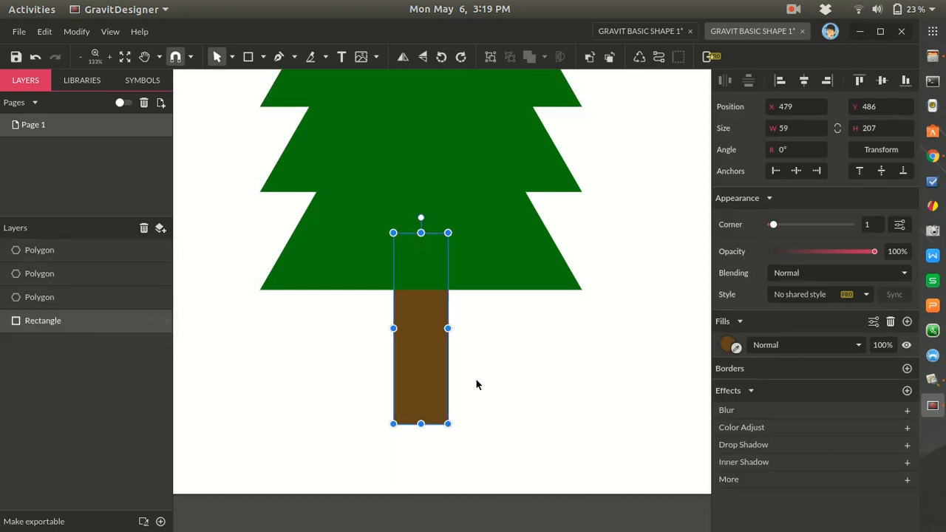
key(ctrl+z)
click(482, 356)
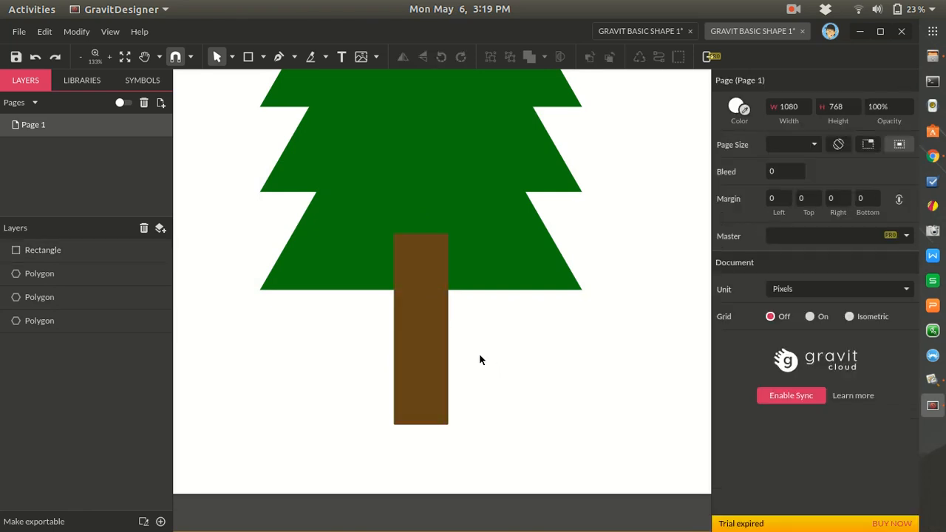
Step: Send the trunk rectangle one level backward, behind the lowest green triangle, and deselect
click(428, 326)
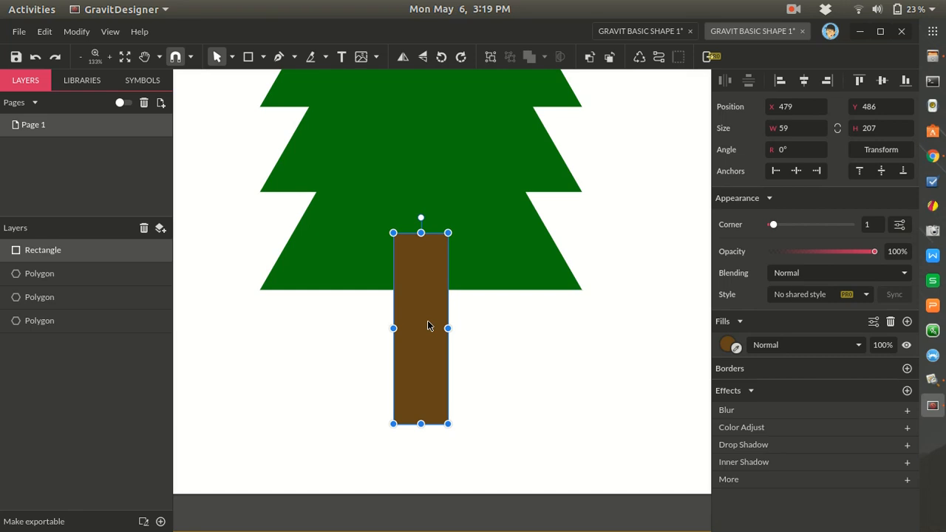
key(ctrl+bracketleft)
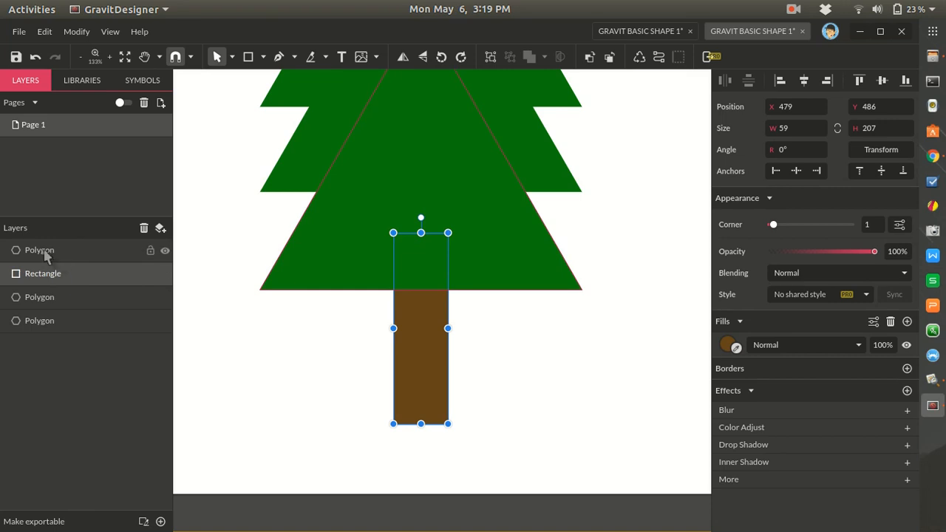
click(341, 253)
click(493, 330)
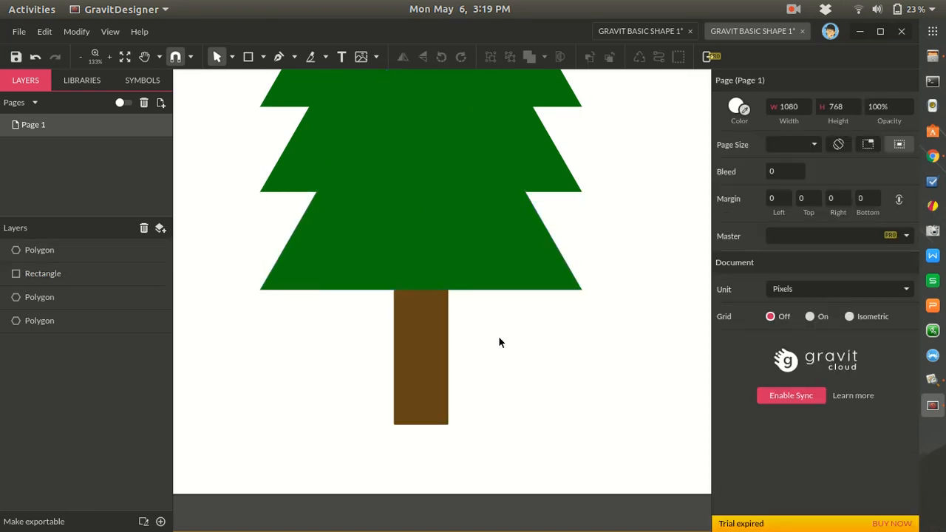
Step: Select all the tree's shapes and move them together to the horizontal centre of the page
scroll(507, 343, down, 2)
scroll(511, 368, down, 1)
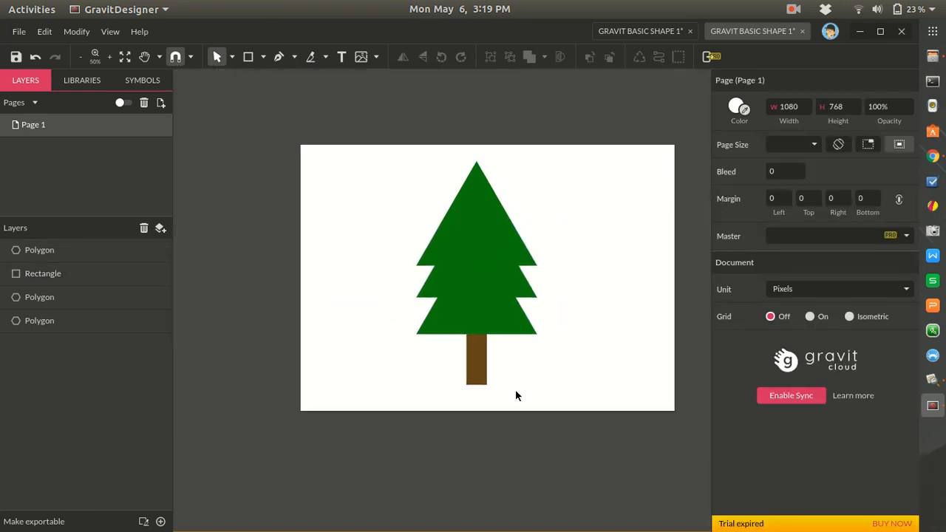
drag(408, 178, 555, 410)
drag(487, 325, 494, 316)
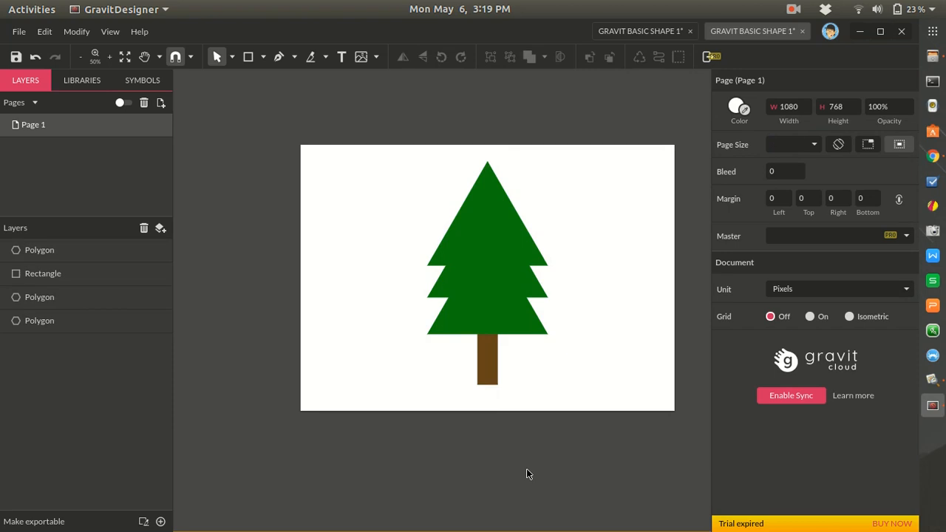
scroll(526, 469, up, 1)
scroll(530, 475, down, 1)
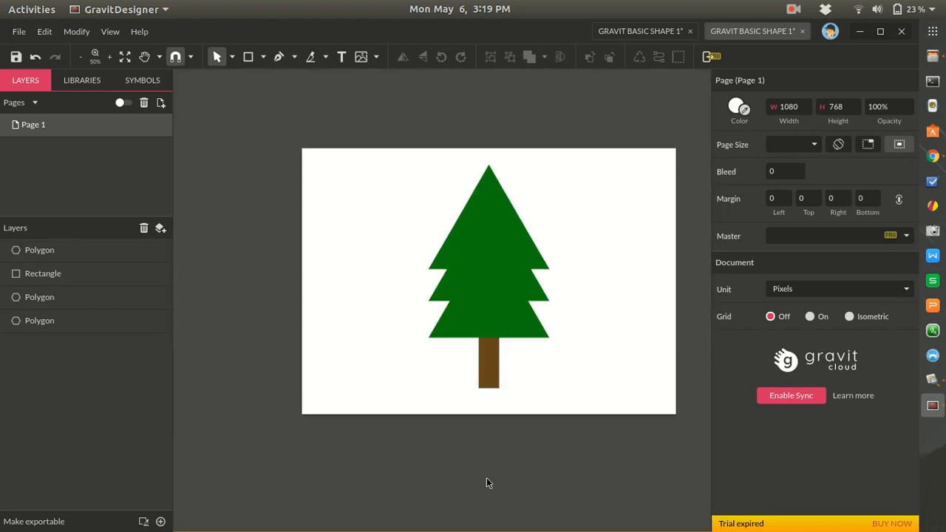
Step: Draw a rectangle about 1092 × 768 px from the page origin over the whole page and fill it with yellow #FFFF00
click(248, 57)
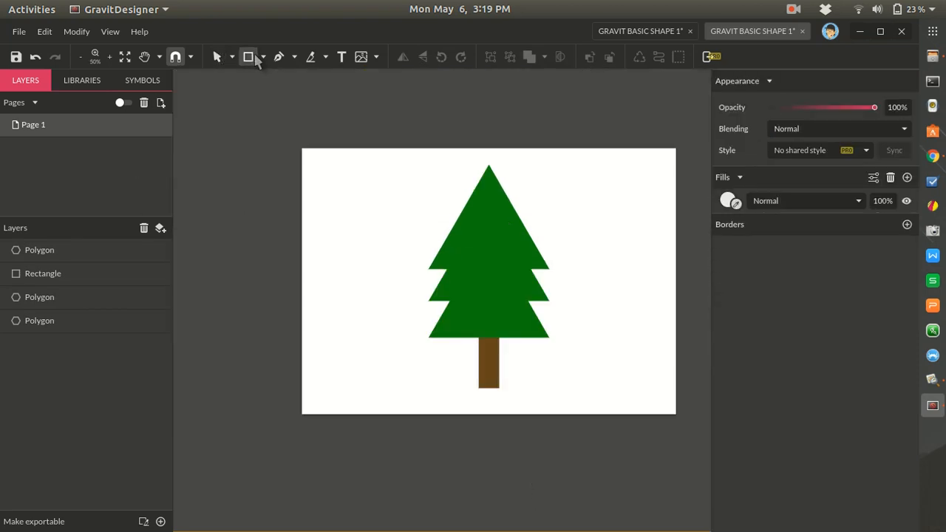
drag(303, 148, 680, 416)
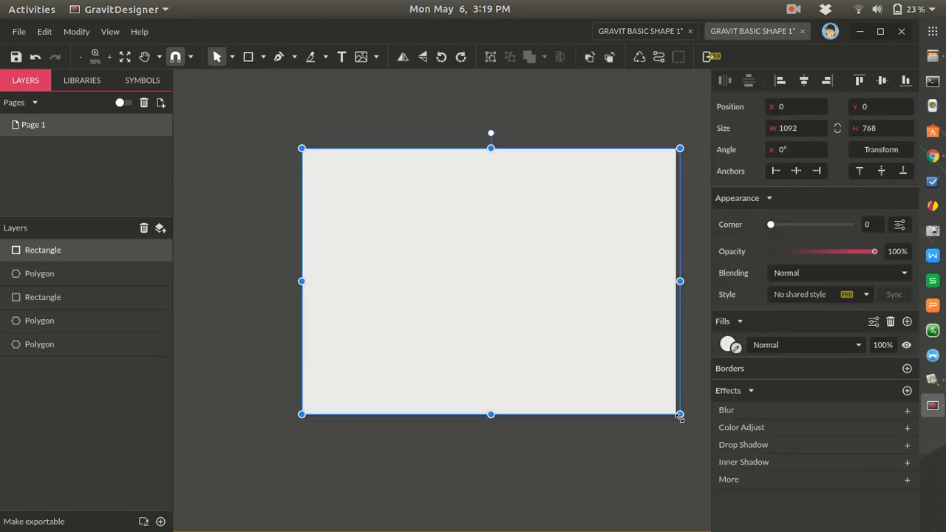
click(729, 345)
click(775, 322)
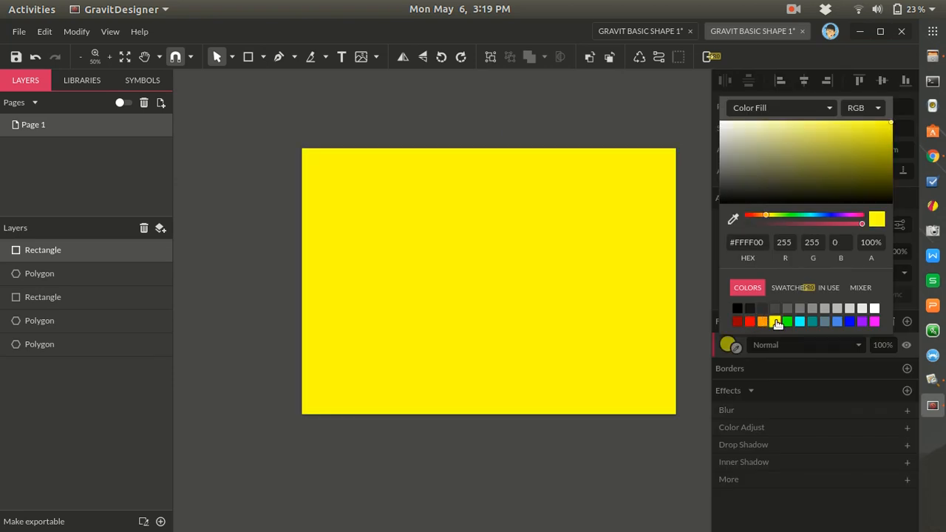
click(383, 127)
click(448, 233)
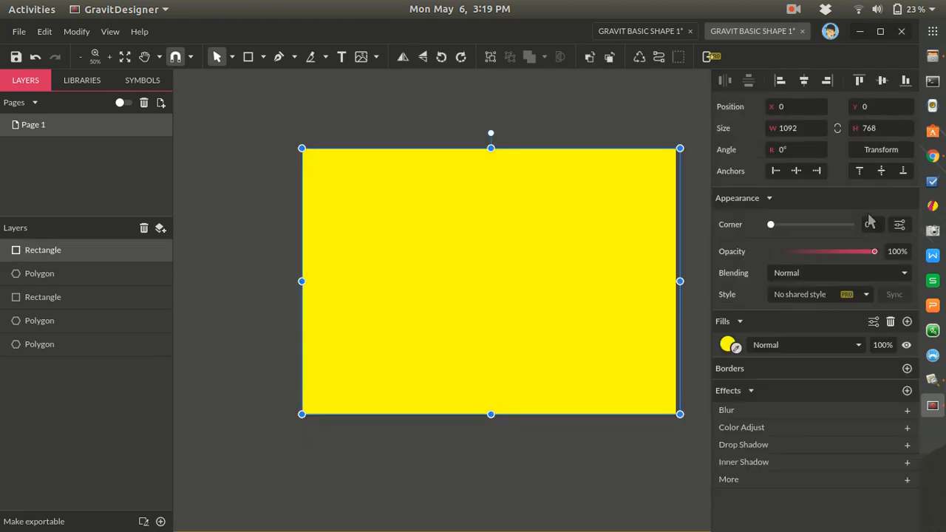
Step: Darken the page-covering rectangle's fill to a muted mustard yellow
click(730, 345)
drag(885, 164, 883, 136)
click(352, 103)
click(400, 196)
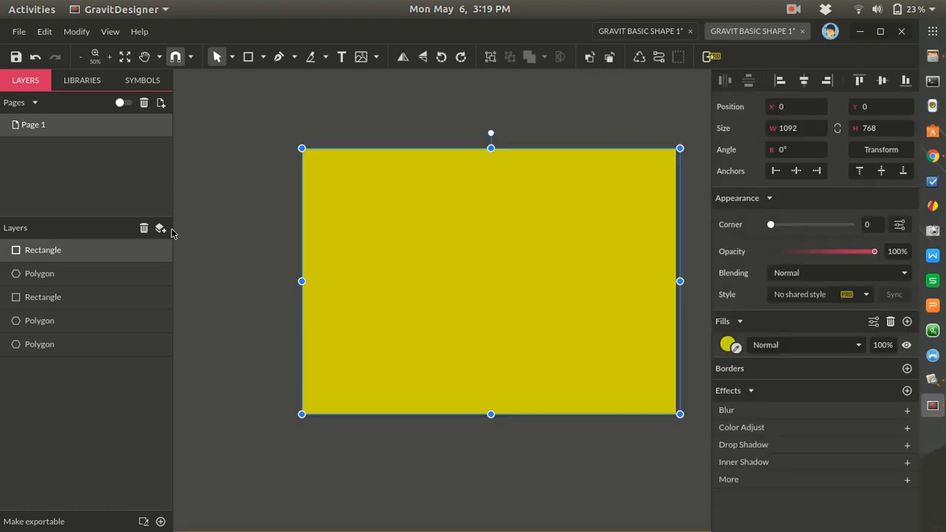
Step: Rename the page-covering rectangle's layer as background-yellow
double_click(27, 250)
text(back)
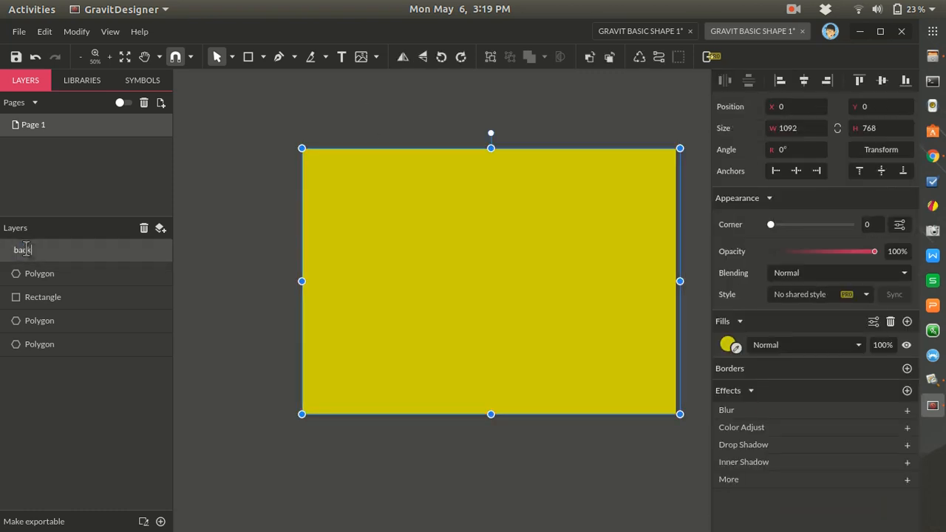
text(ground-yellow)
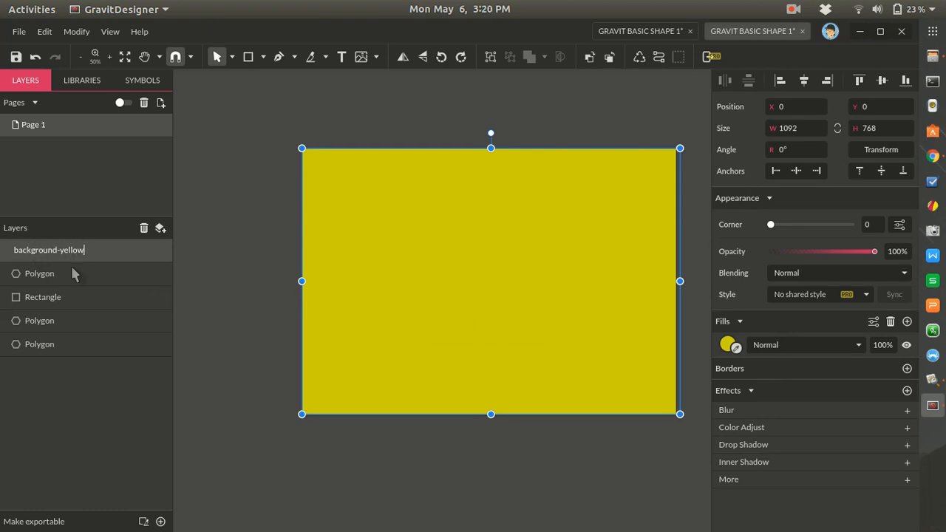
click(225, 318)
Step: Send the background-yellow rectangle backward step by step until it lies behind every tree shape, and deselect
click(119, 250)
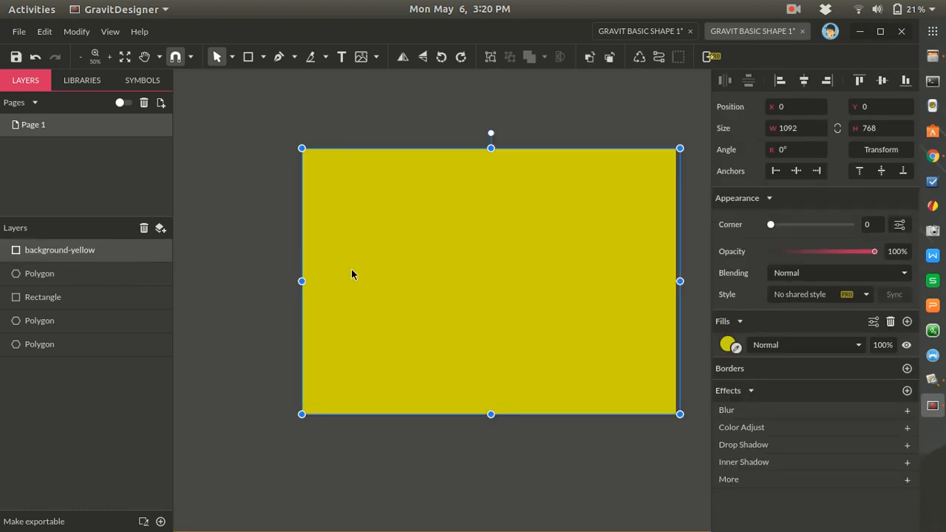
key(ctrl+bracketleft)
key(ctrl+bracketleft)
key(ctrl+bracketleft)
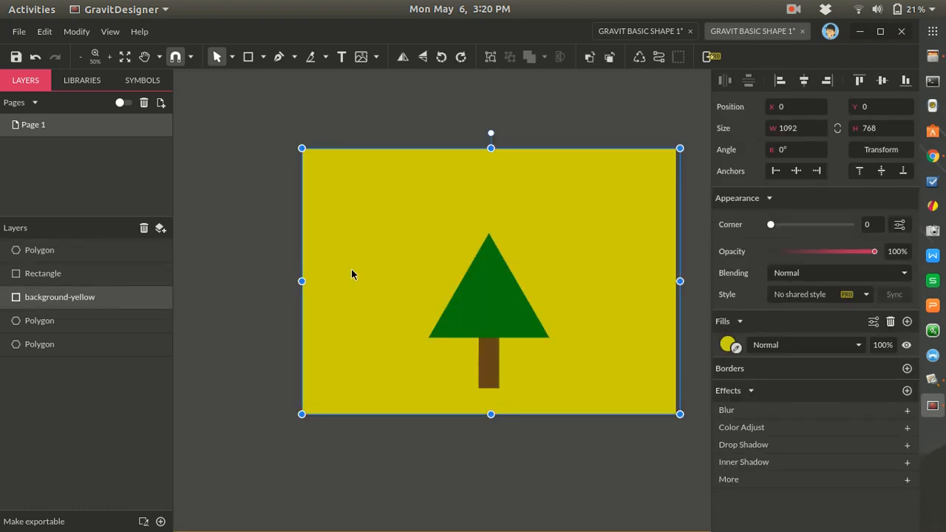
key(ctrl+bracketleft)
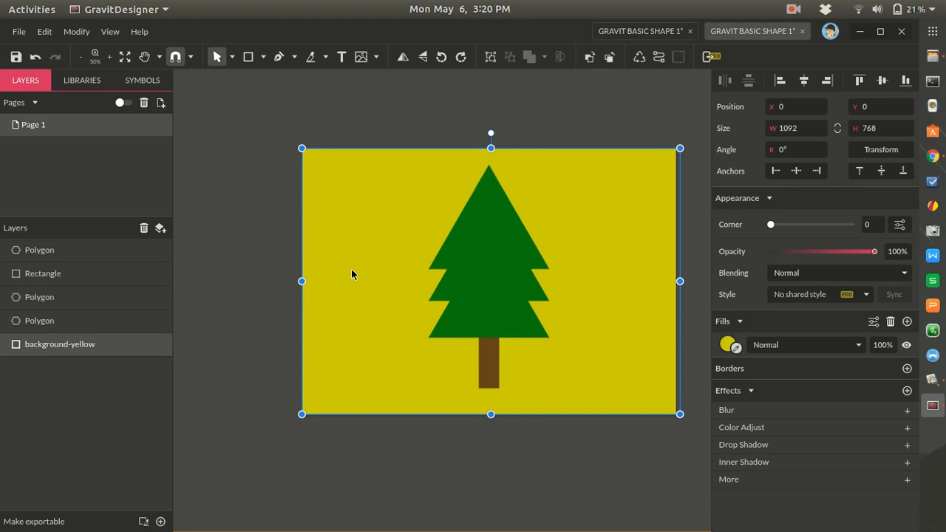
click(446, 458)
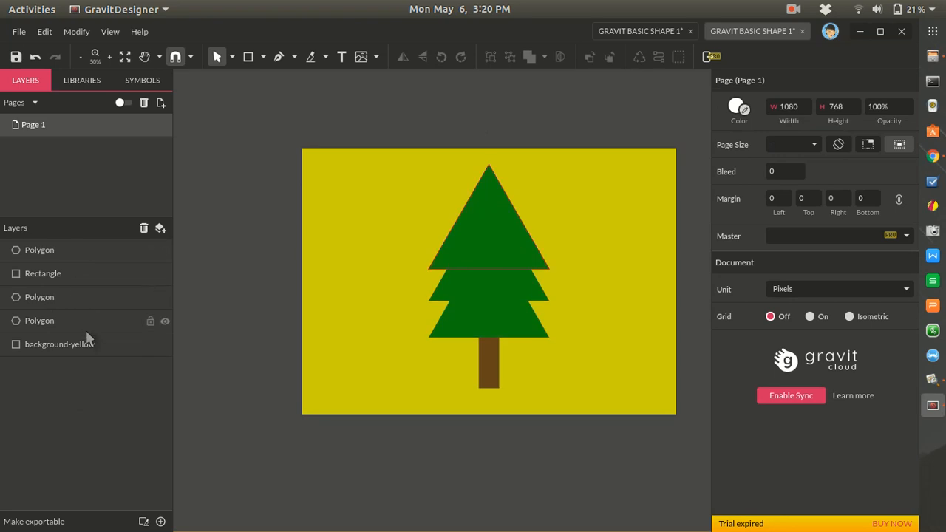